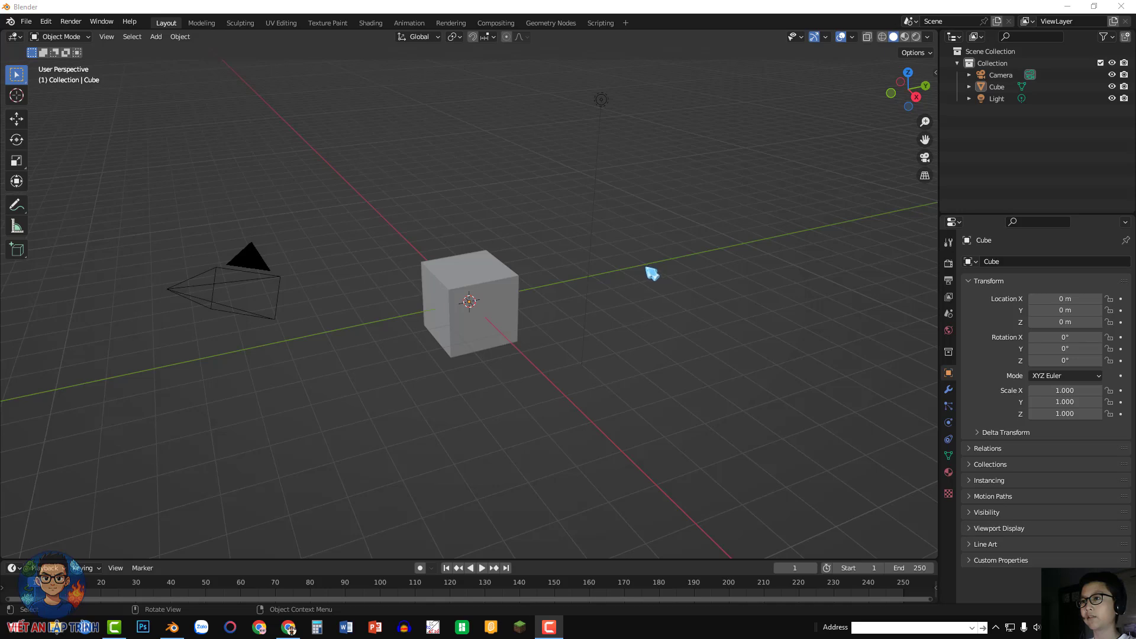
pyautogui.moveTo(629, 311)
pyautogui.mouseDown(button='middle')
pyautogui.moveTo(640, 312)
pyautogui.moveTo(609, 315)
pyautogui.moveTo(596, 337)
pyautogui.moveTo(624, 322)
pyautogui.moveTo(613, 296)
pyautogui.moveTo(636, 318)
pyautogui.moveTo(655, 290)
pyautogui.moveTo(642, 325)
pyautogui.mouseUp(button='middle')
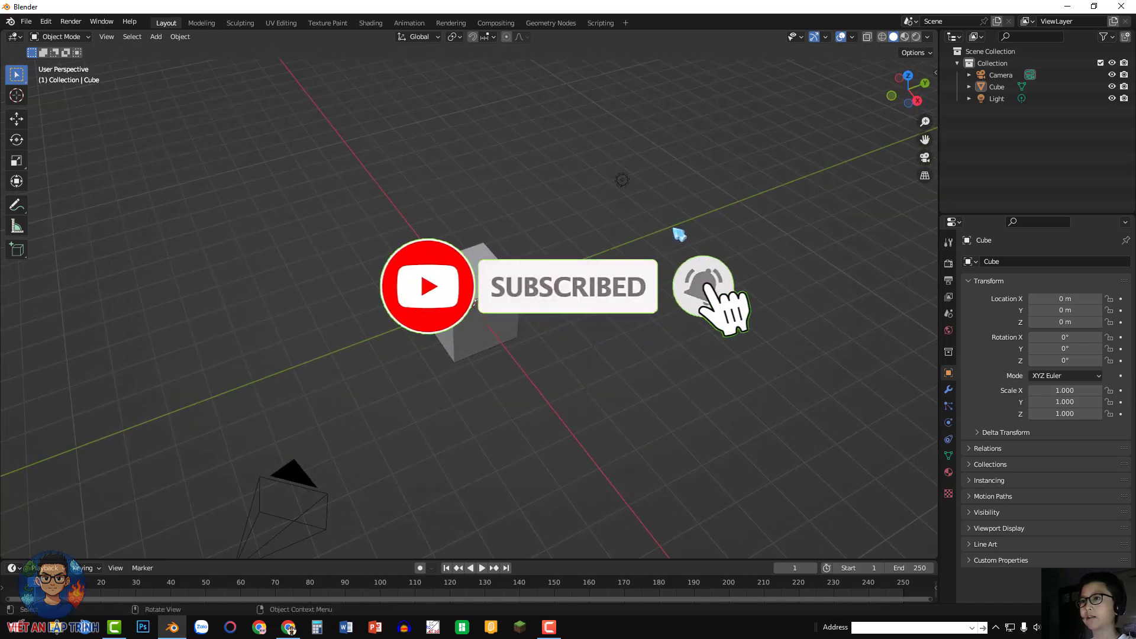
pyautogui.moveTo(565, 356); pyautogui.dragTo(468, 335, button='middle')
pyautogui.click(493, 308)
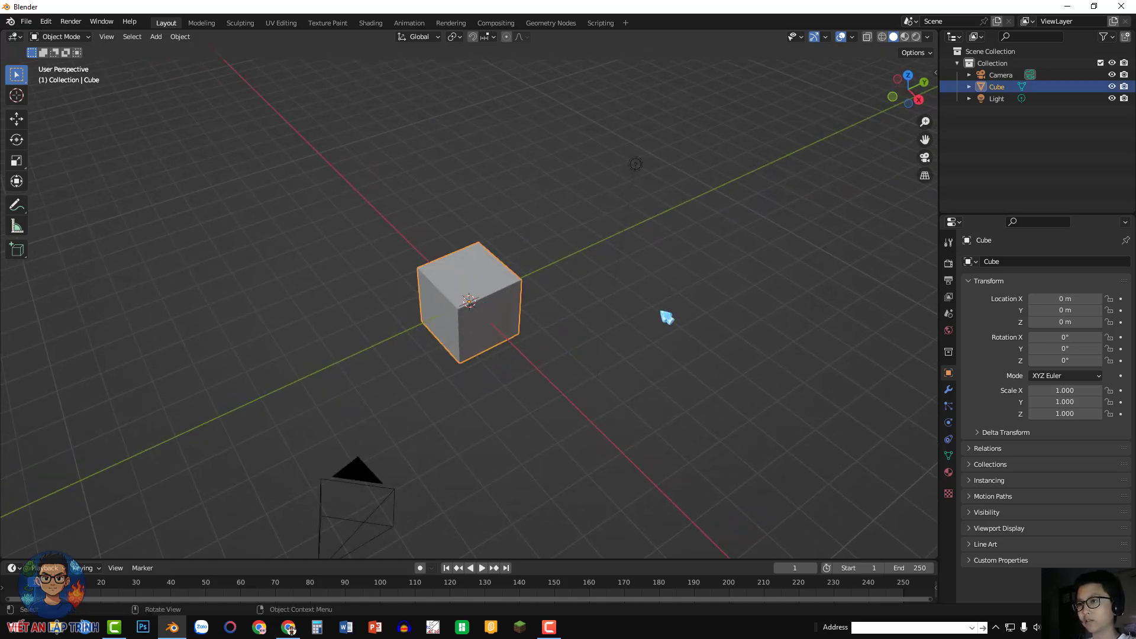
pyautogui.click(661, 319)
pyautogui.moveTo(657, 322)
pyautogui.mouseDown(button='middle')
pyautogui.moveTo(623, 279)
pyautogui.moveTo(669, 307)
pyautogui.mouseUp(button='middle')
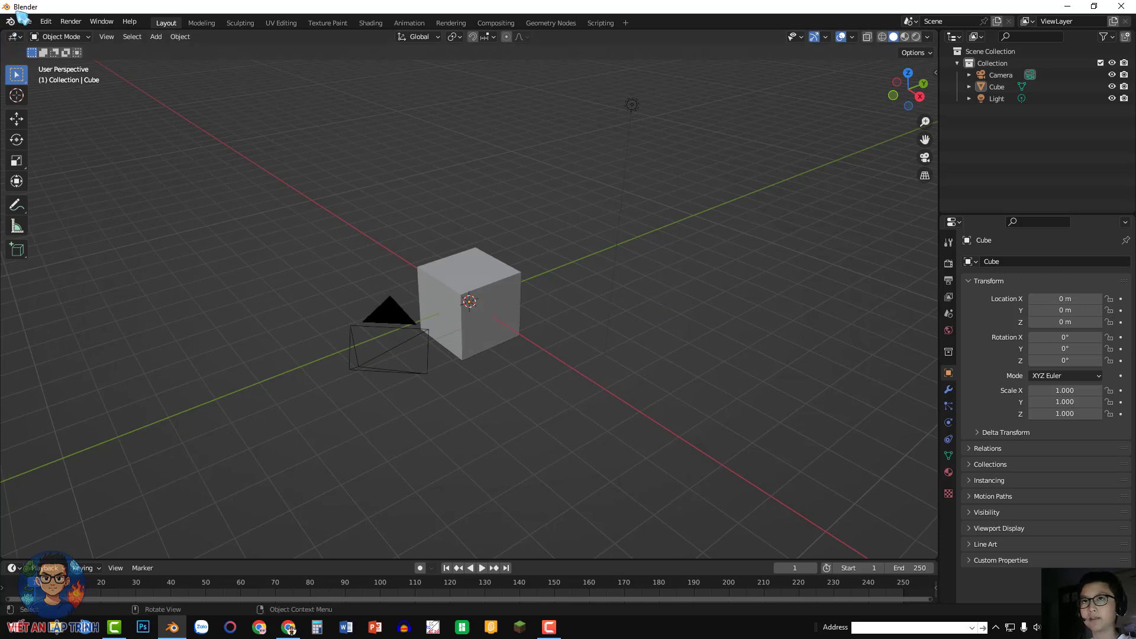
# - Add the orange tiger head picture as a reference image and align the view to Right Orthographic
pyautogui.click(156, 37)
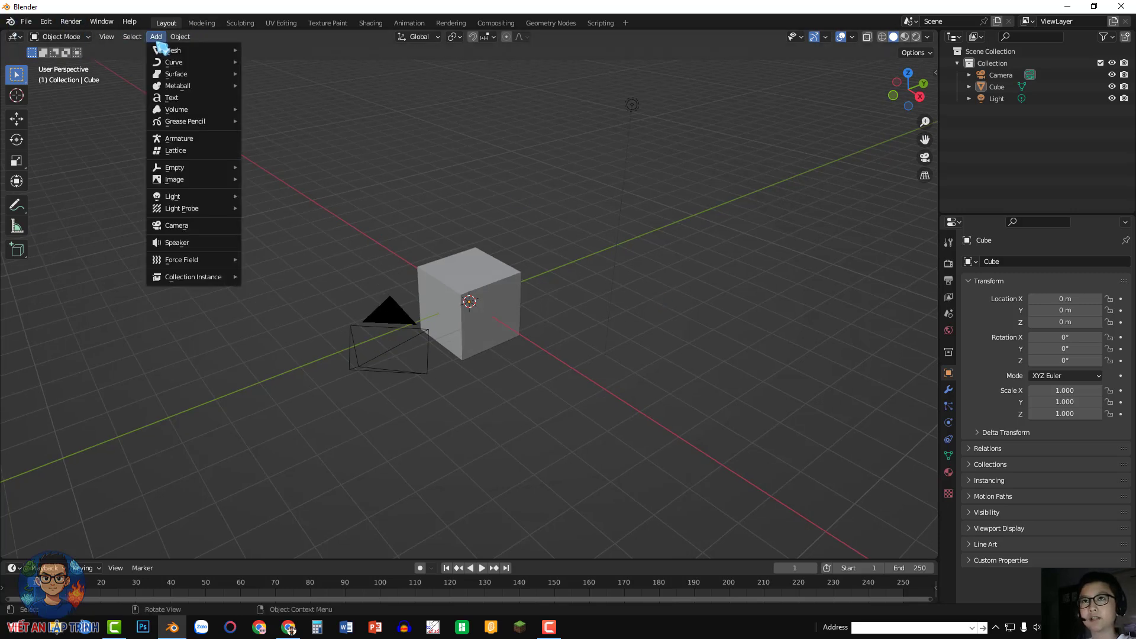
pyautogui.click(550, 627)
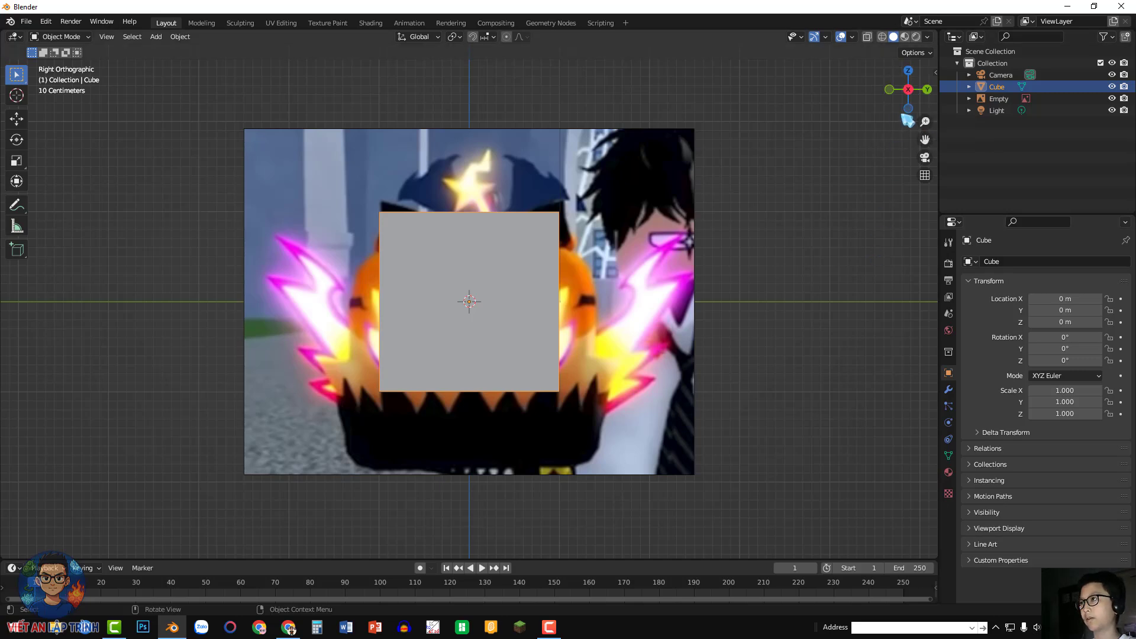
pyautogui.moveTo(806, 253)
pyautogui.mouseDown(button='middle')
pyautogui.moveTo(651, 261)
pyautogui.moveTo(793, 250)
pyautogui.mouseUp(button='middle')
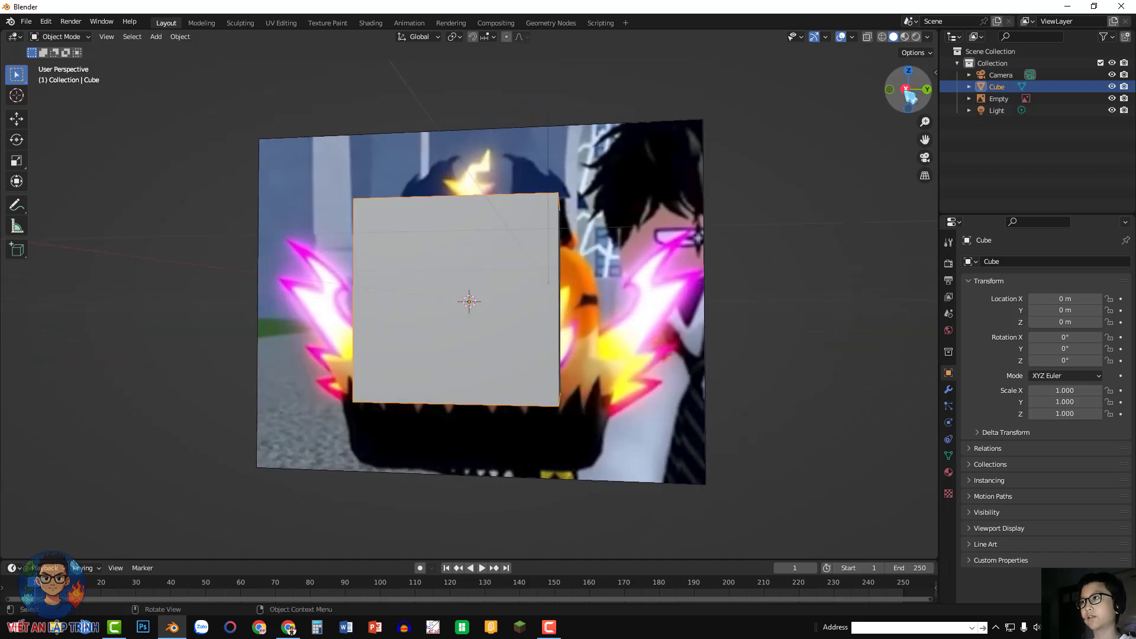
pyautogui.click(907, 90)
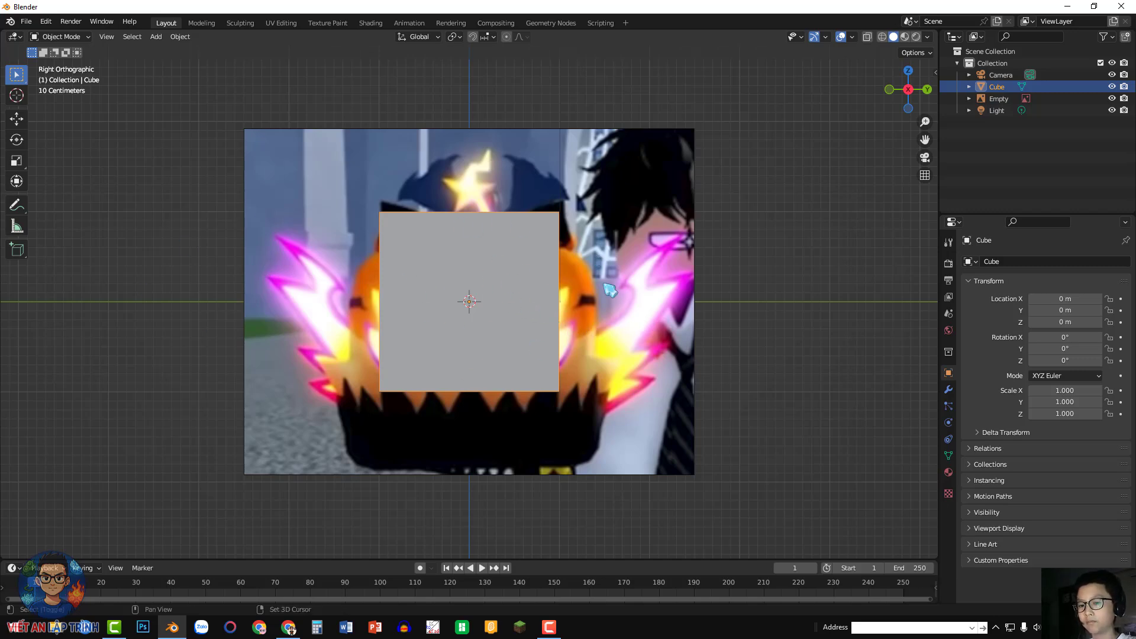
# - Delete all vertices of the default cube in Edit Mode, leaving an empty mesh to draw in
pyautogui.hotkey('shift', 'a')
pyautogui.moveTo(686, 280)
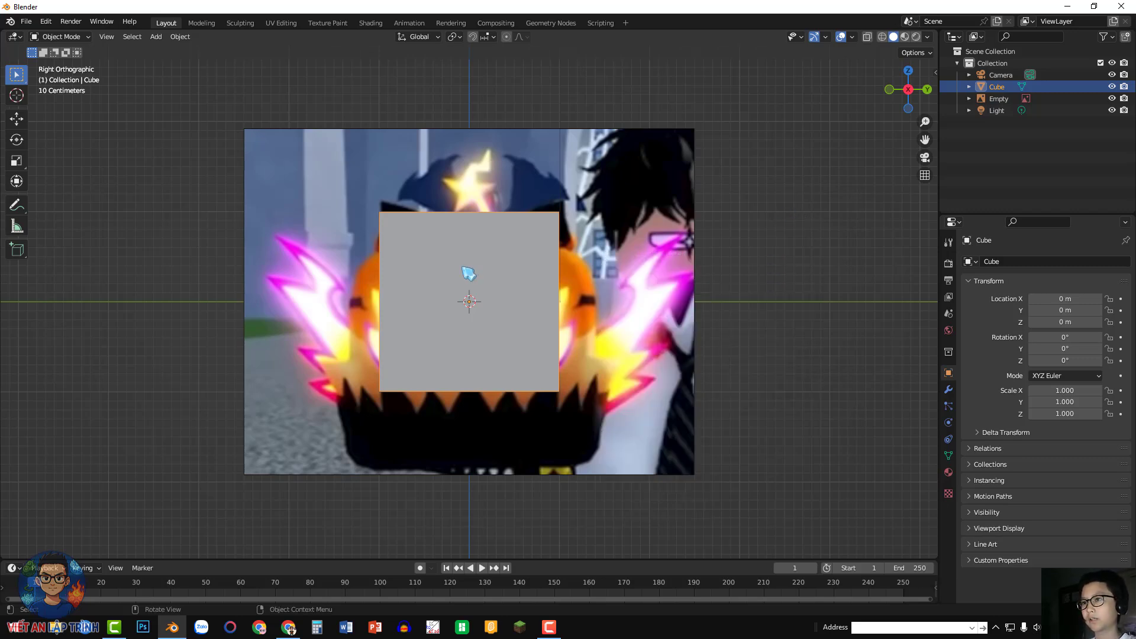
pyautogui.press('Tab')
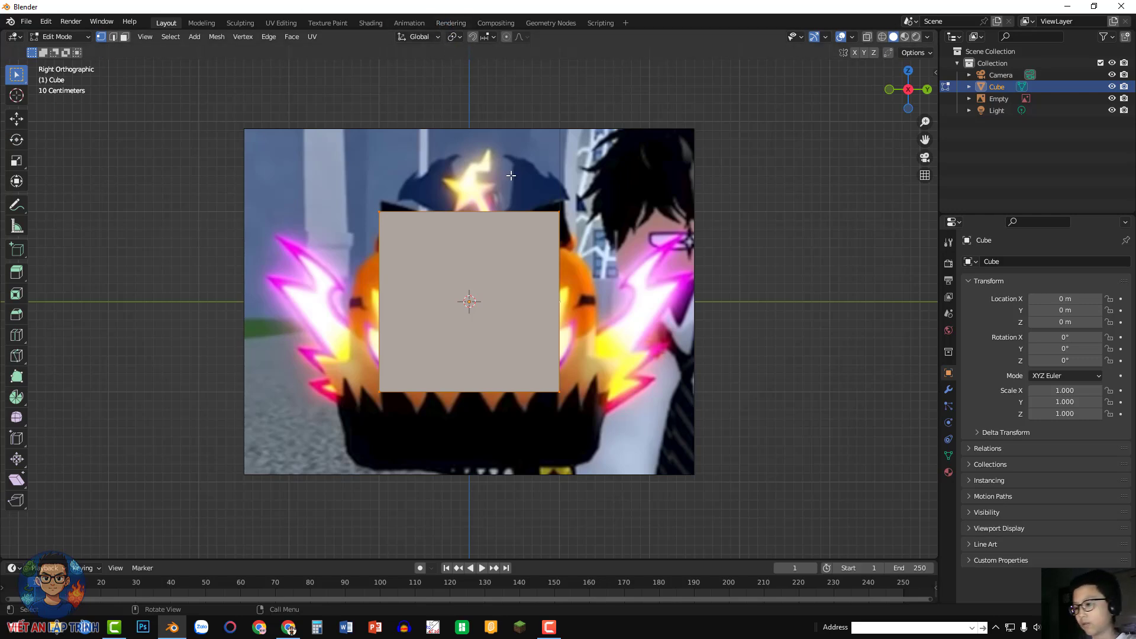
pyautogui.hotkey('alt', 'a')
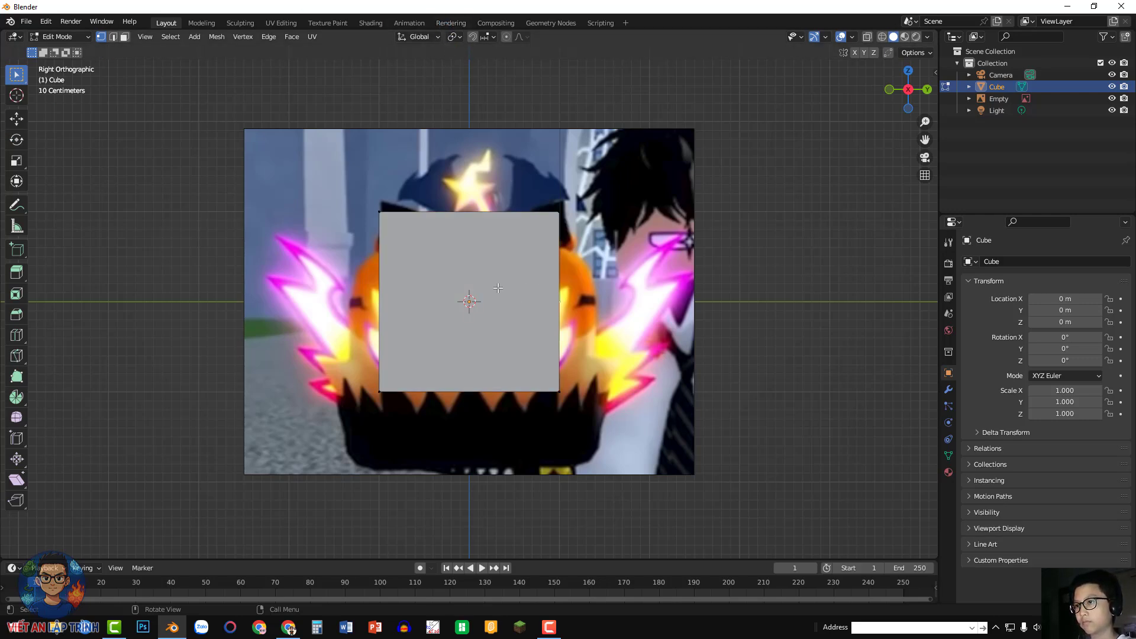
pyautogui.press('a')
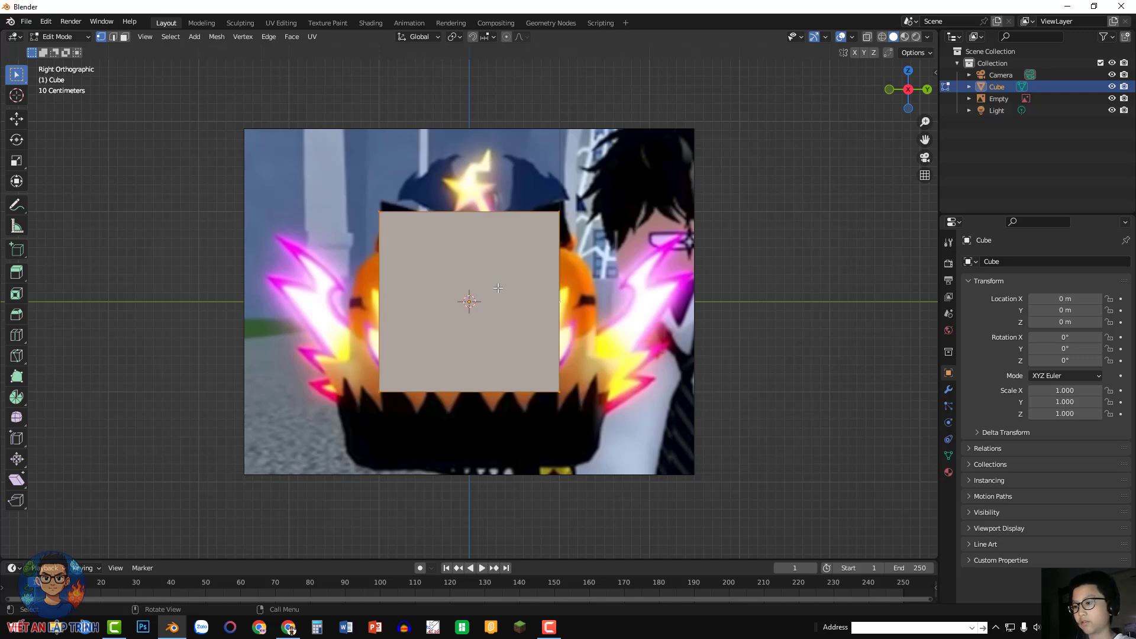
pyautogui.press('x')
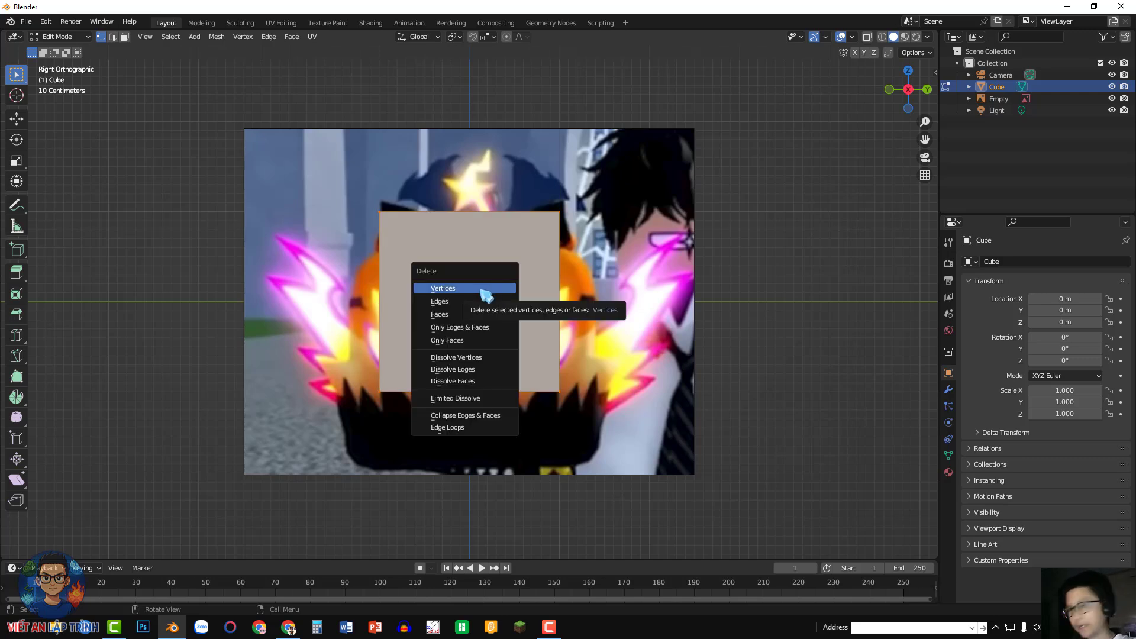
pyautogui.click(486, 290)
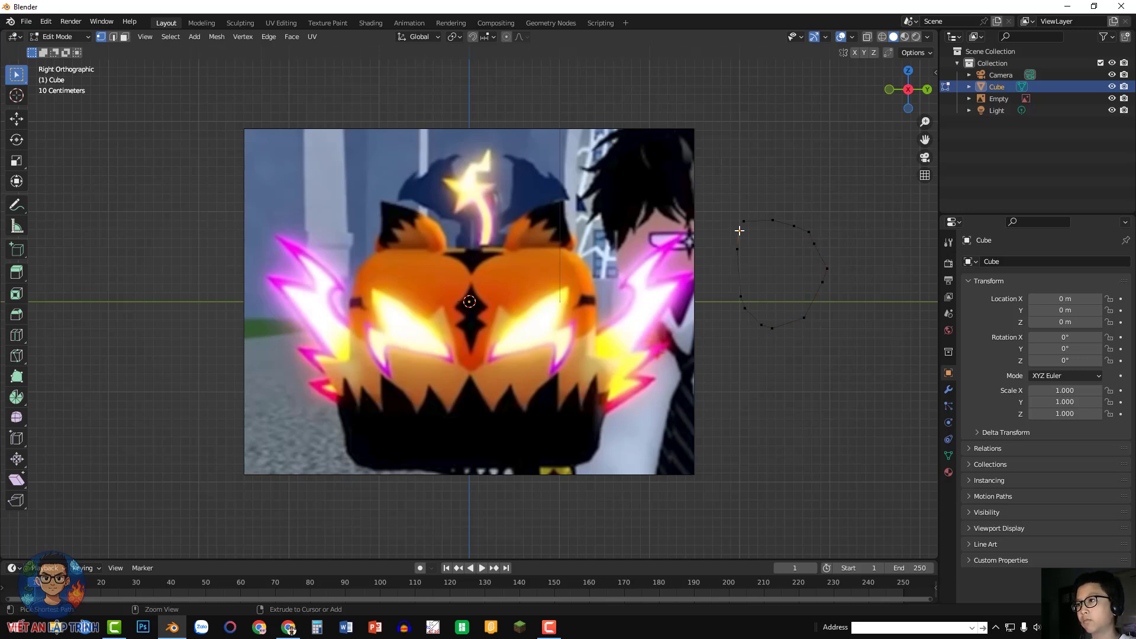
# - Merge the end vertices at the upper corner of the practice outline beside the reference image, using At Center
pyautogui.press('b')
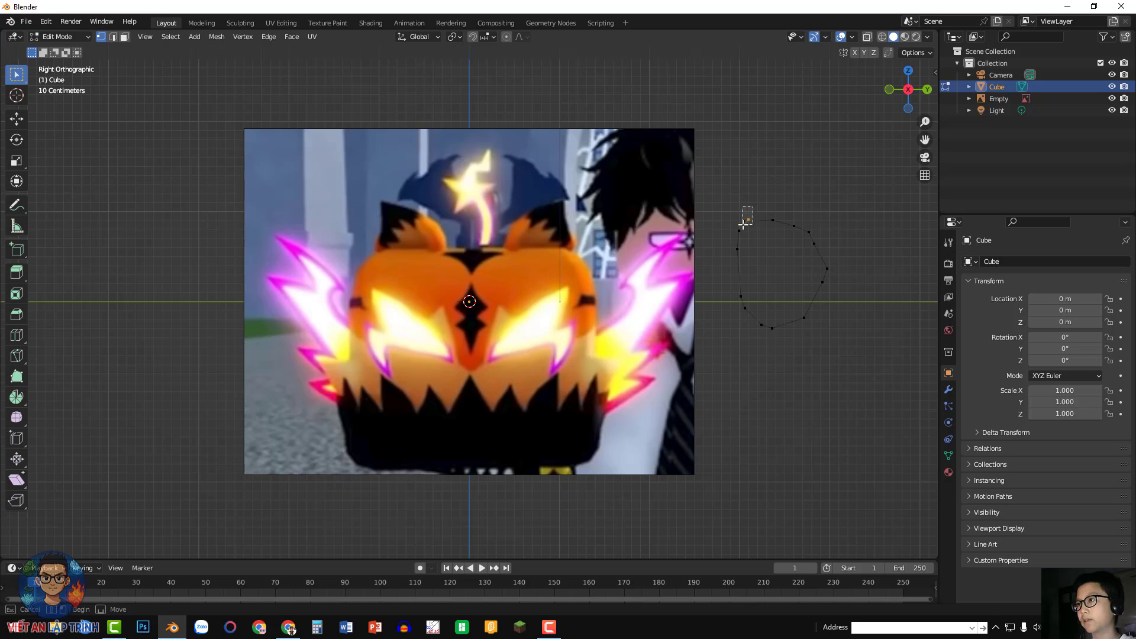
pyautogui.moveTo(743, 225); pyautogui.dragTo(743, 224)
pyautogui.press('m')
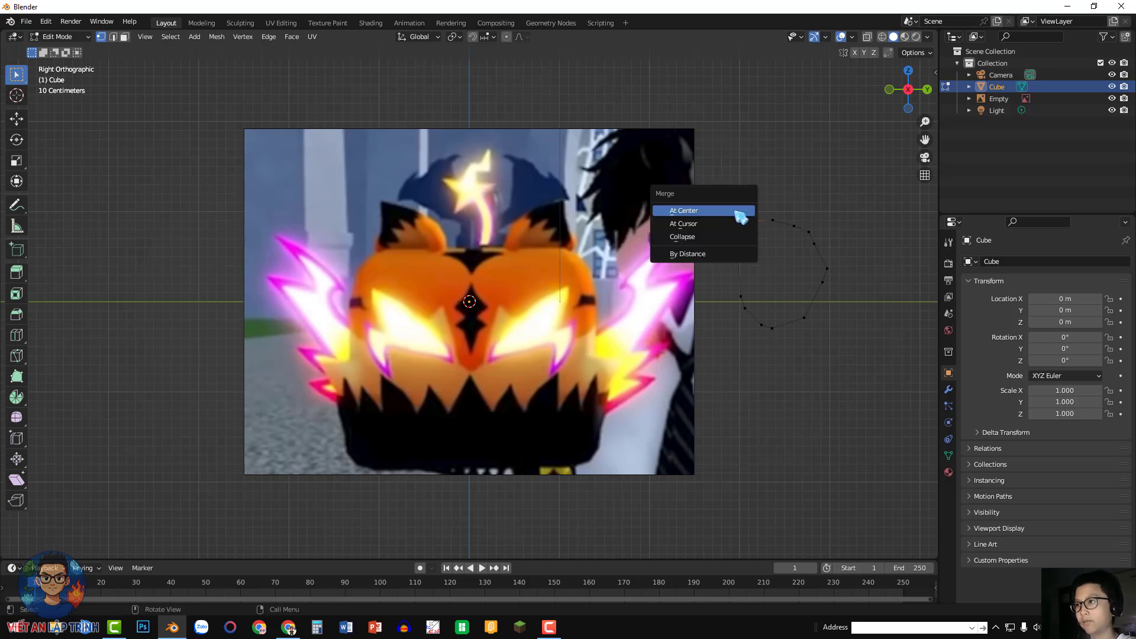
pyautogui.click(721, 212)
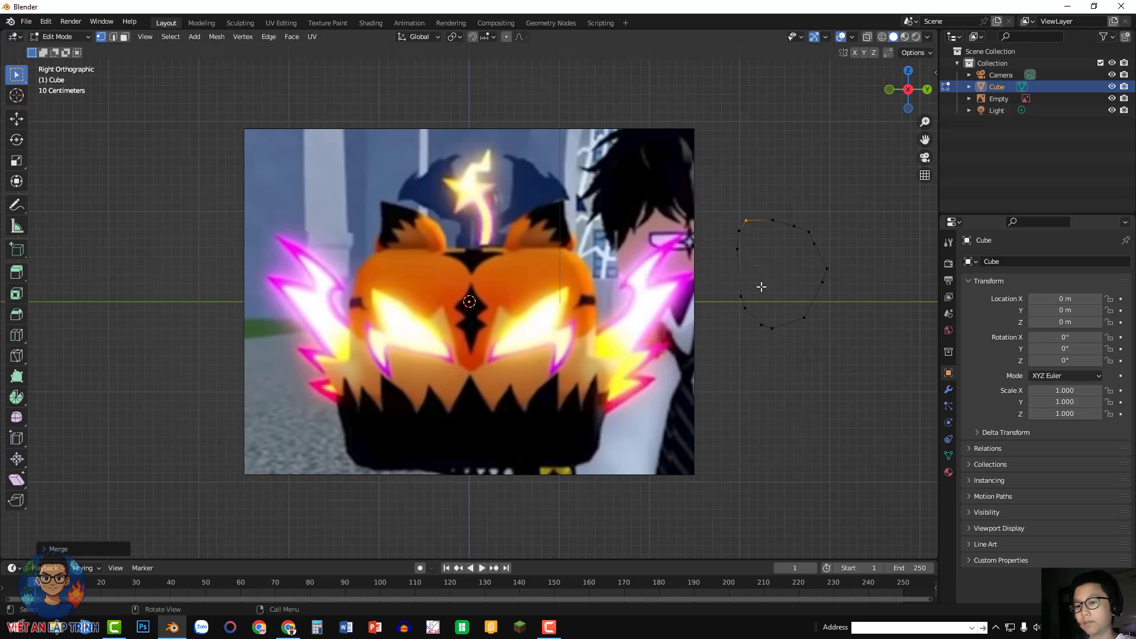
# - Fill the closed practice outline beside the reference image with a face and inspect it at an angle
pyautogui.press('a')
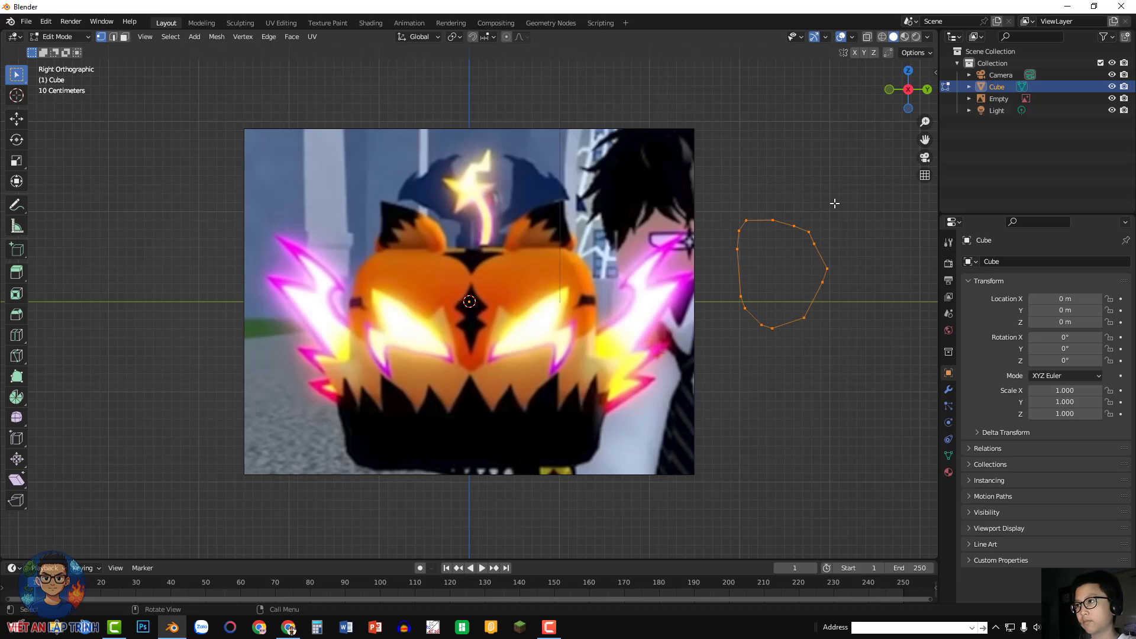
pyautogui.hotkey('alt', 'a')
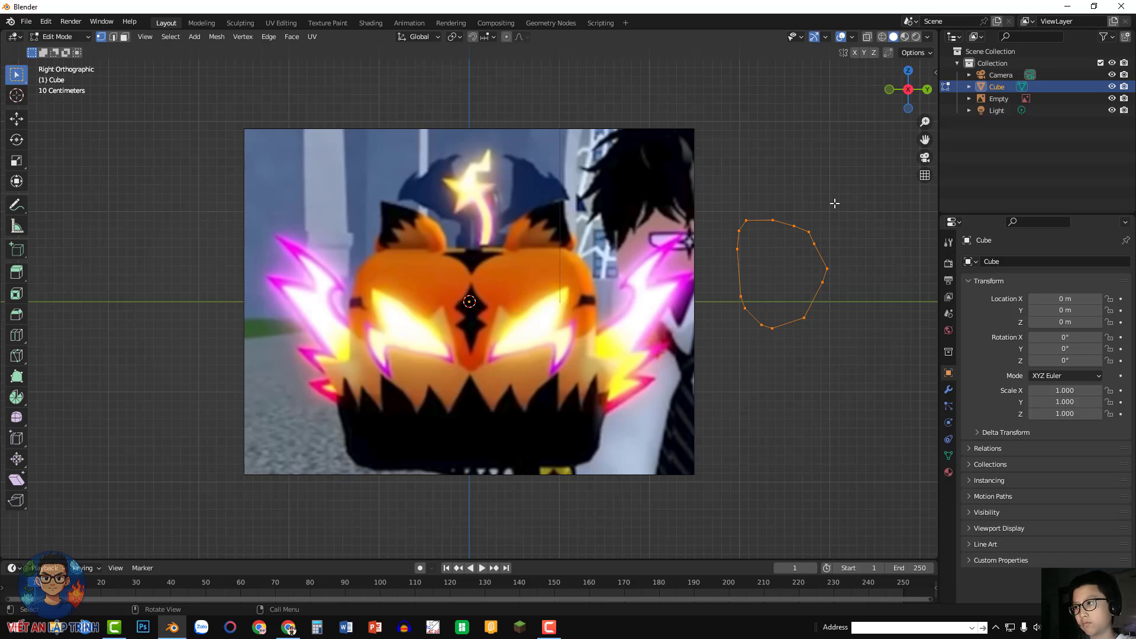
pyautogui.press('f')
pyautogui.moveTo(859, 215); pyautogui.dragTo(836, 254, button='middle')
pyautogui.hotkey('alt', 'a')
pyautogui.moveTo(800, 198); pyautogui.dragTo(796, 249, button='middle')
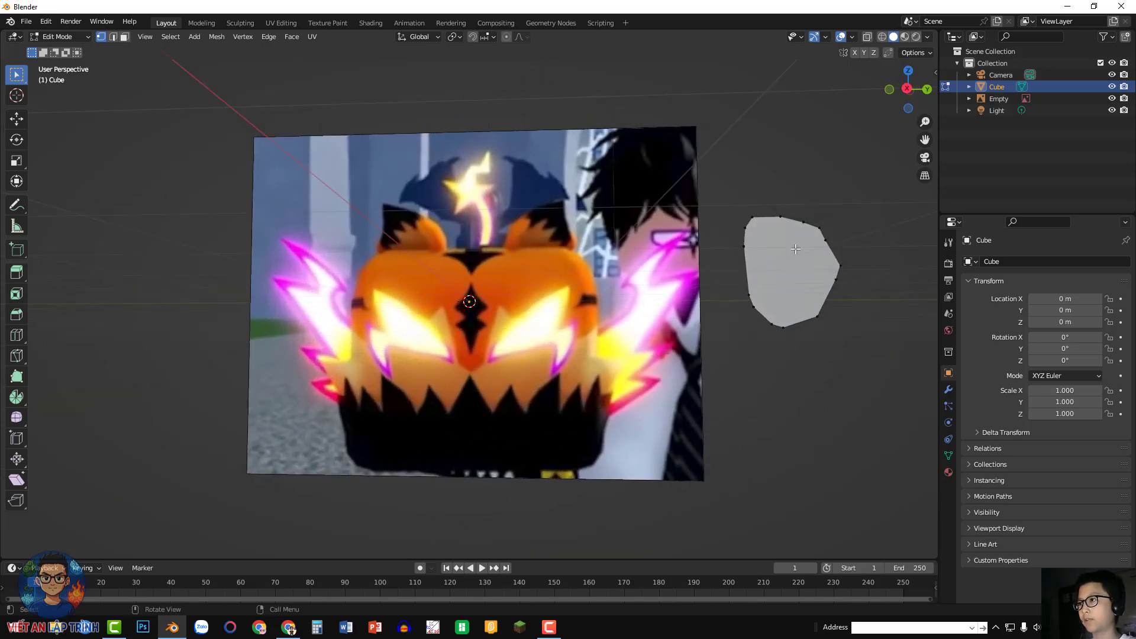
# - Delete all vertices of the filled practice shape
pyautogui.press('a')
pyautogui.press('x')
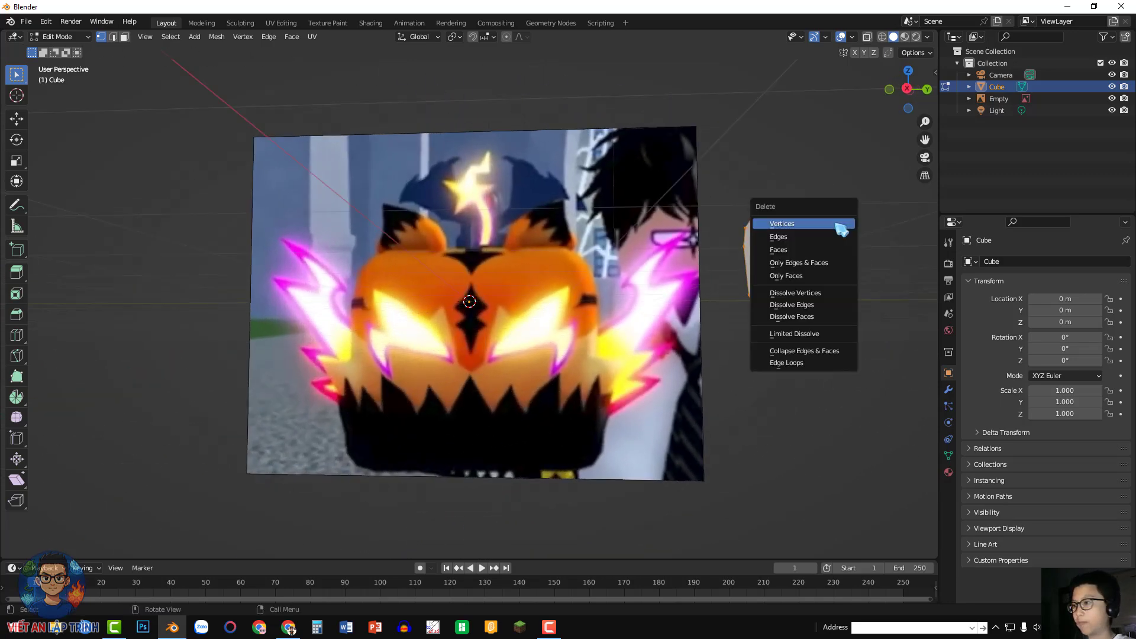
pyautogui.click(839, 228)
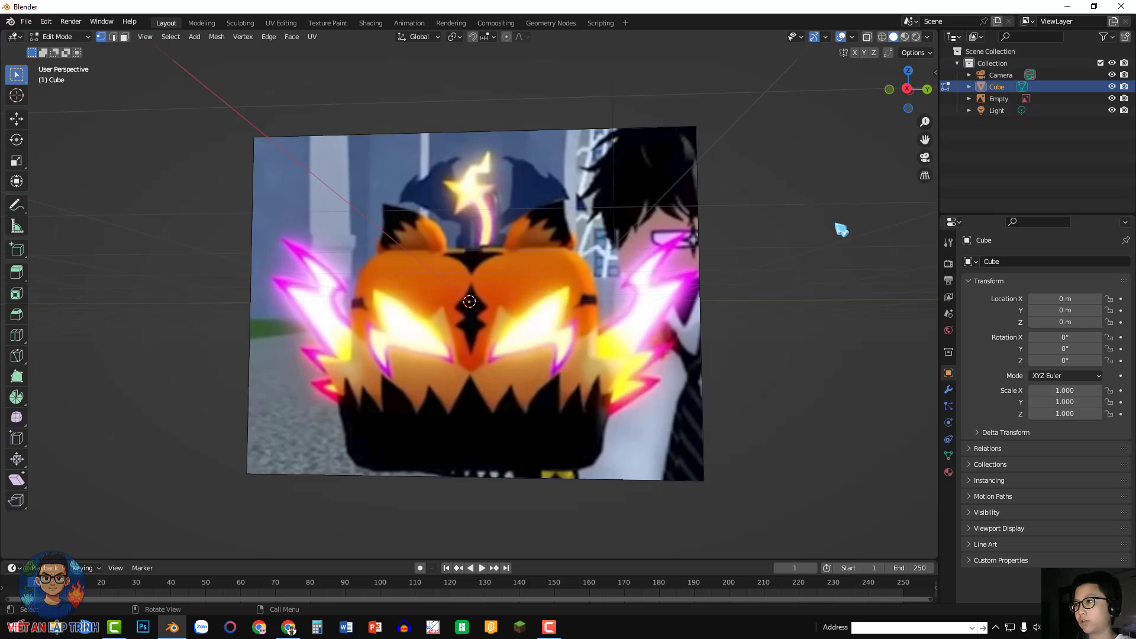
# - Trace the orange head with its side tufts in Right Orthographic view and merge the outline's end vertices at center
pyautogui.click(907, 89)
pyautogui.scroll(2, 622, 233)
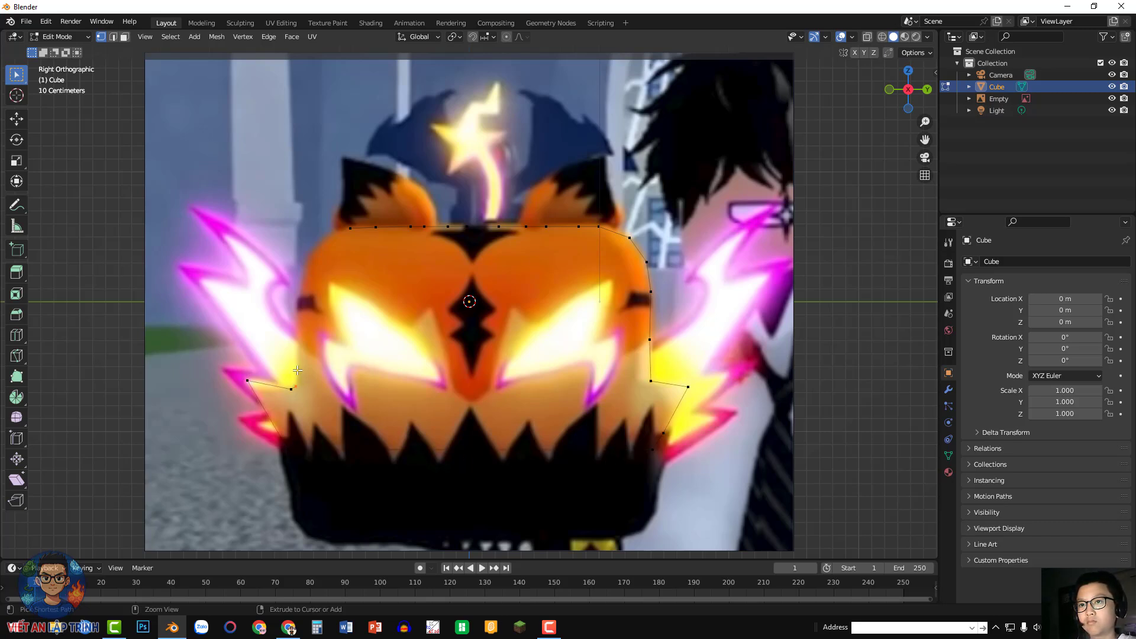
pyautogui.press('m')
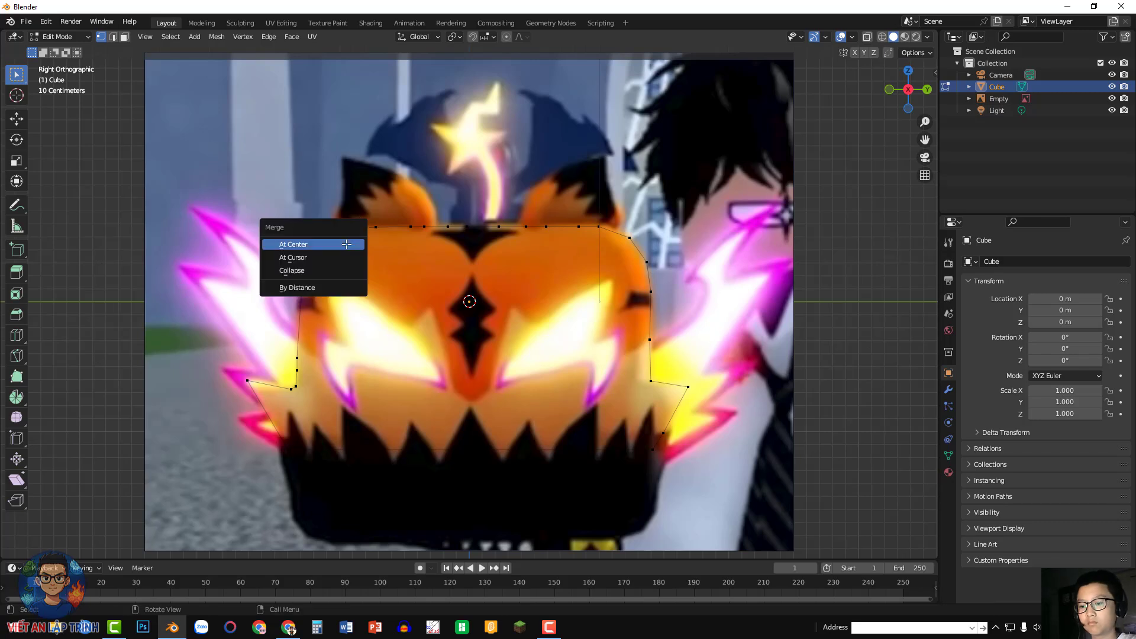
pyautogui.click(346, 244)
pyautogui.click(721, 284)
pyautogui.press('a')
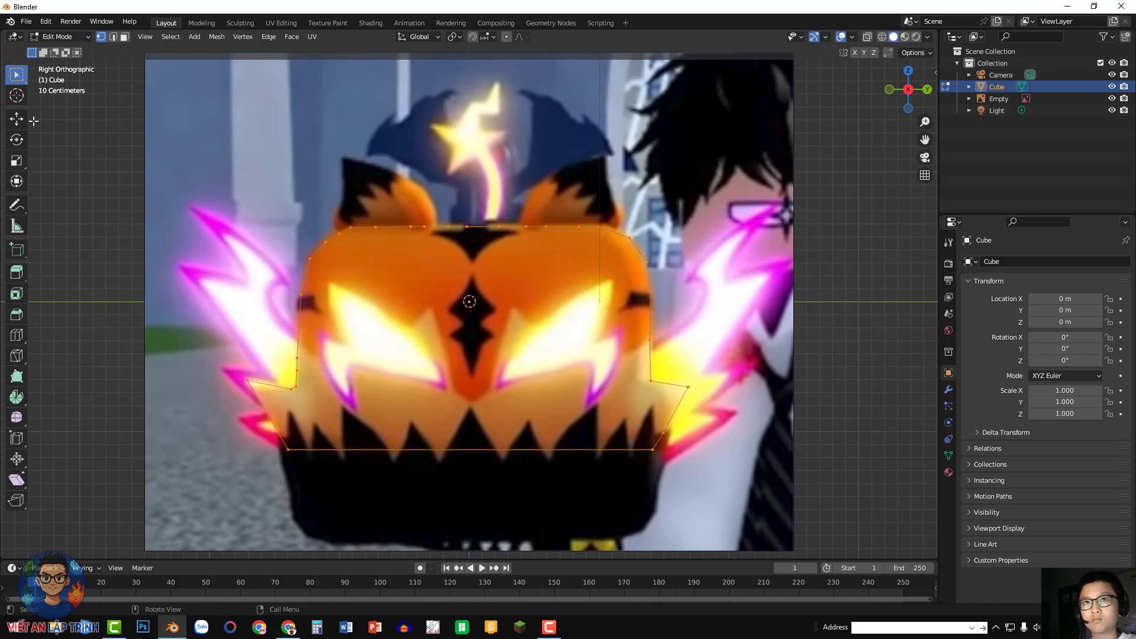
# - Nudge the lower-left vertex of the head outline slightly down, and fill the whole outline with a face
pyautogui.click(19, 120)
pyautogui.click(287, 448)
pyautogui.moveTo(289, 401); pyautogui.dragTo(288, 403)
pyautogui.press('a')
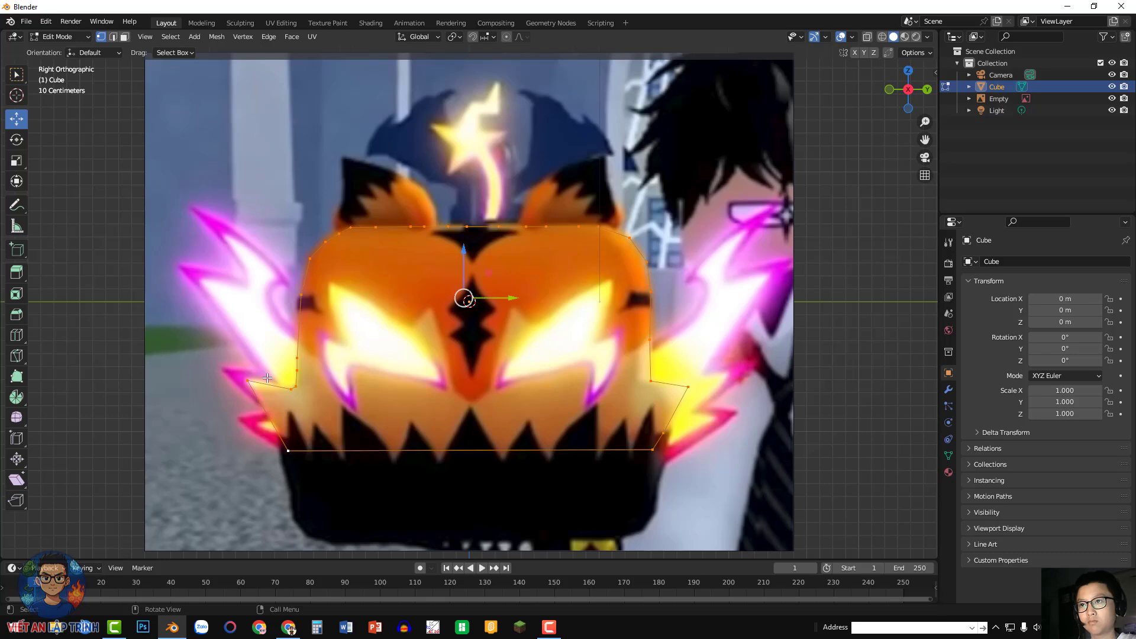
pyautogui.press('f')
# - Move the filled head shape along Y until it sits beside the reference image, and adjust its lower-left vertex
pyautogui.moveTo(522, 307); pyautogui.dragTo(935, 308)
pyautogui.moveTo(925, 139); pyautogui.dragTo(280, 127)
pyautogui.click(345, 438)
pyautogui.moveTo(345, 392)
pyautogui.mouseDown()
pyautogui.moveTo(353, 378)
pyautogui.moveTo(353, 391)
pyautogui.mouseUp()
pyautogui.click(806, 202)
# - Add a Solidify modifier to the head shape with a thickness of -1.67 m
pyautogui.moveTo(806, 203); pyautogui.dragTo(596, 205, button='middle')
pyautogui.press('a')
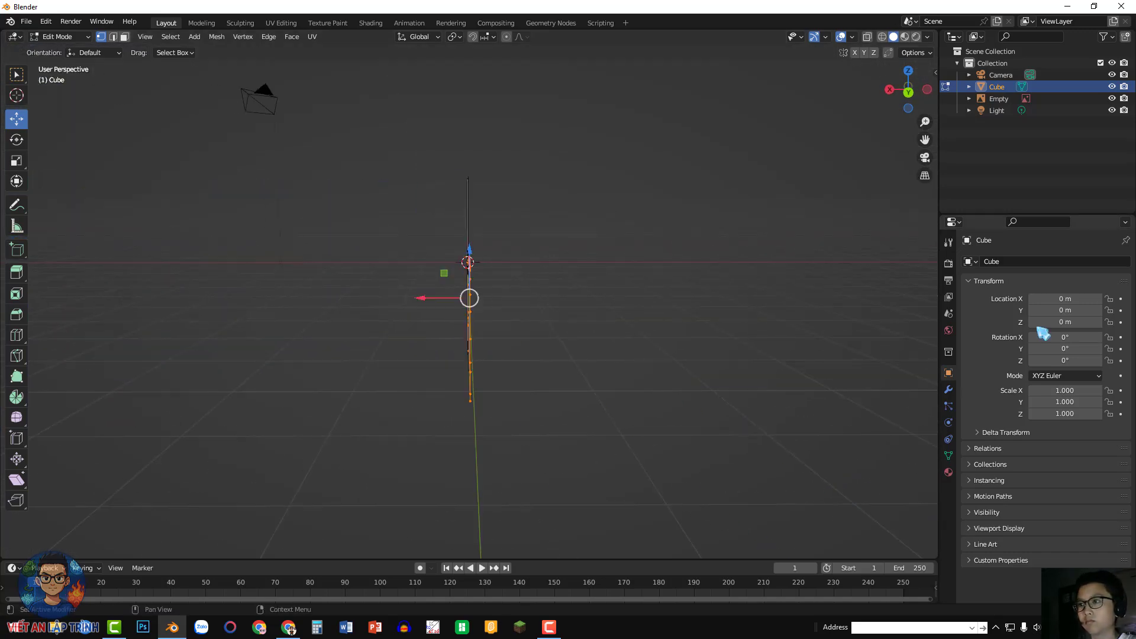
pyautogui.click(948, 389)
pyautogui.click(1017, 263)
pyautogui.click(888, 463)
pyautogui.moveTo(1070, 313); pyautogui.dragTo(1000, 313)
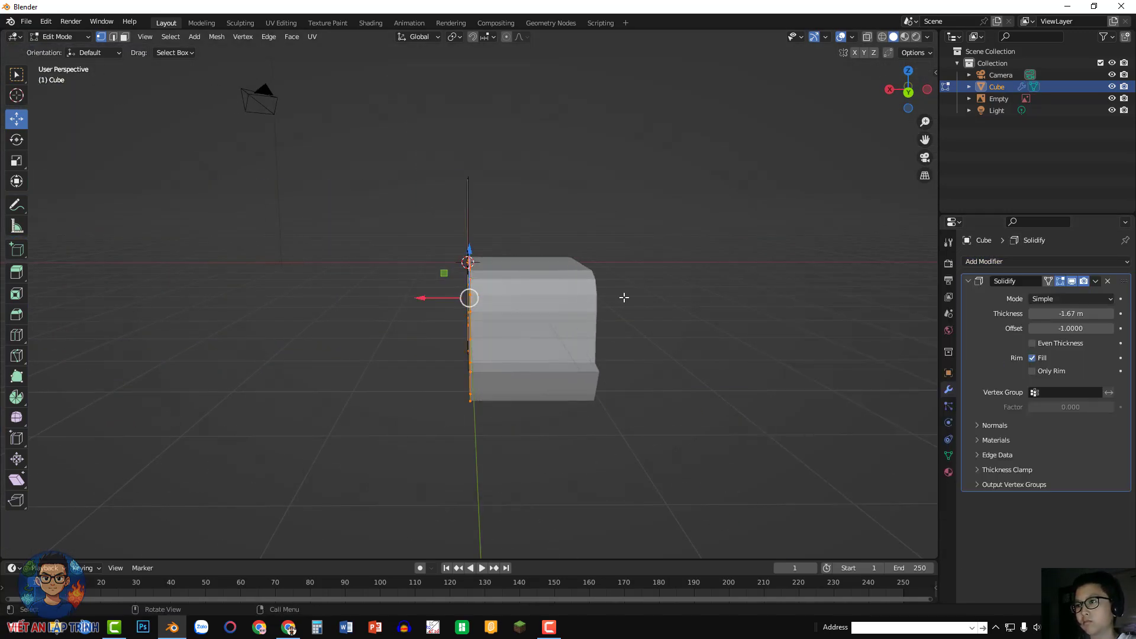
# - Add a second cube object in Right Orthographic view and delete all its vertices in Edit Mode
pyautogui.moveTo(621, 296); pyautogui.dragTo(774, 286, button='middle')
pyautogui.click(912, 90)
pyautogui.press('Tab')
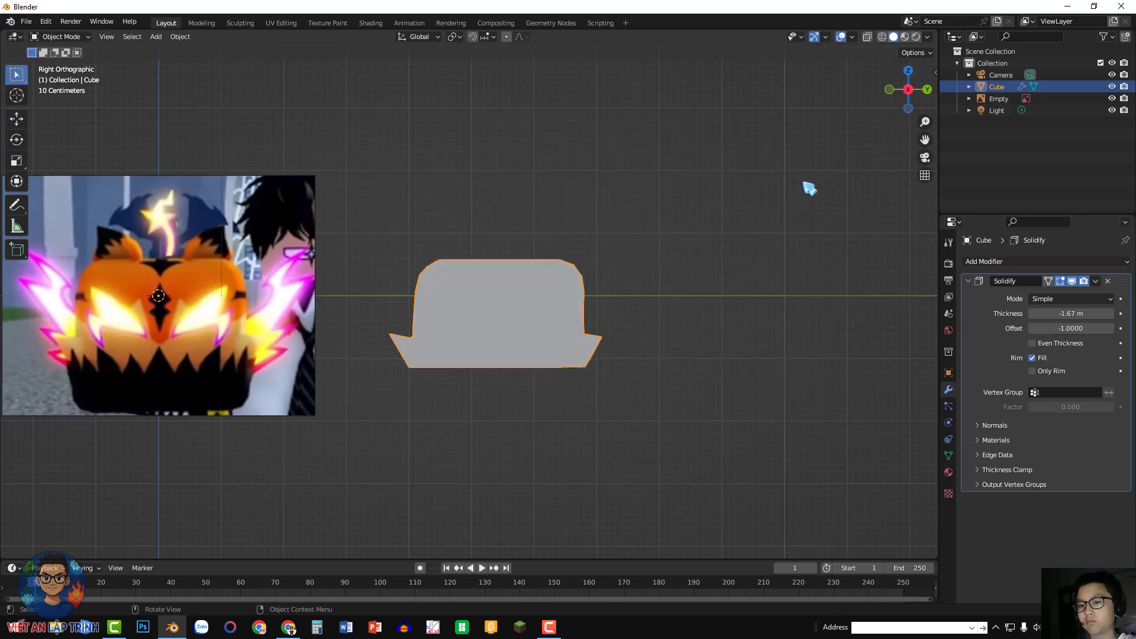
pyautogui.click(803, 183)
pyautogui.hotkey('shift', 'a')
pyautogui.click(816, 239)
pyautogui.press('Tab')
pyautogui.press('x')
pyautogui.click(808, 247)
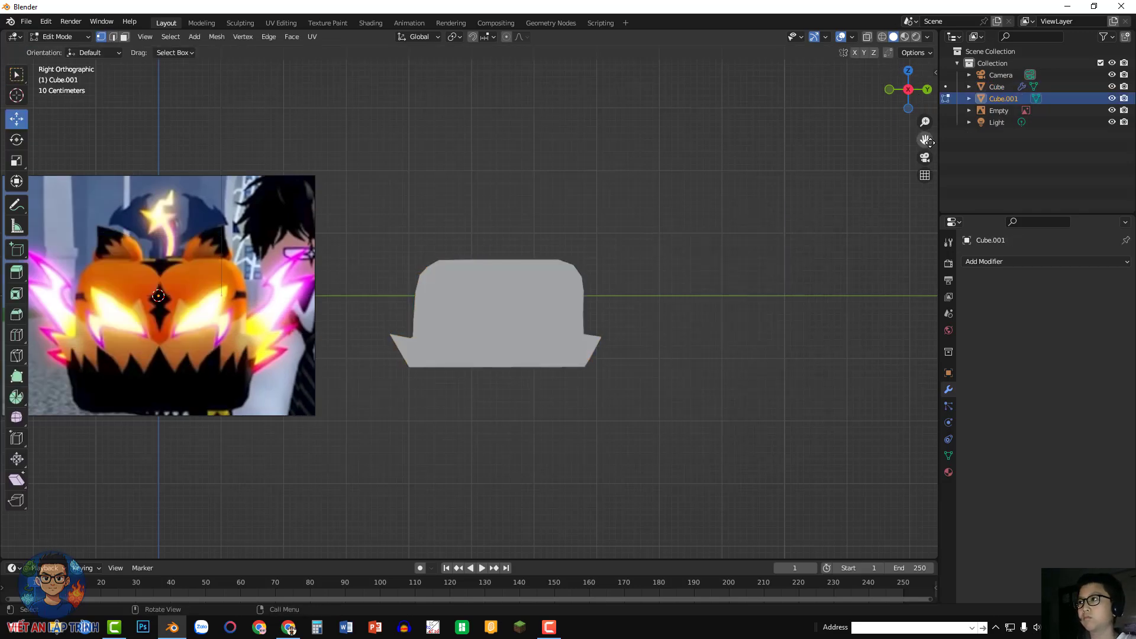
# - Return to Object Mode, select the solidified head shape and adjust its Solidify thickness
pyautogui.moveTo(925, 140); pyautogui.dragTo(671, 217)
pyautogui.scroll(1, 671, 217)
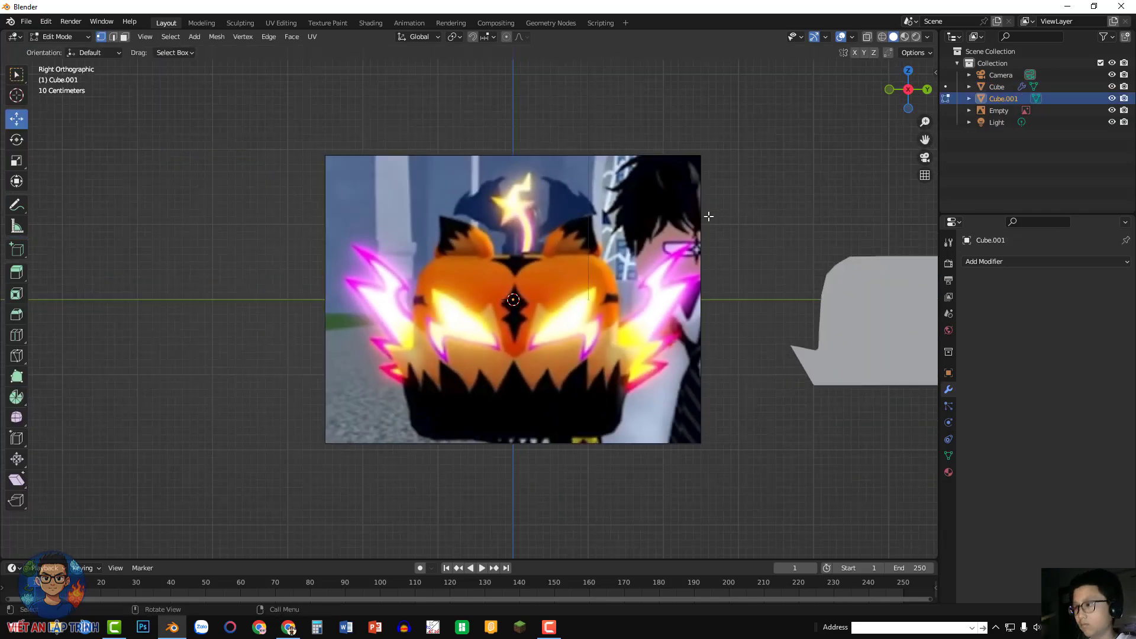
pyautogui.moveTo(870, 220); pyautogui.dragTo(719, 220, button='middle')
pyautogui.click(1021, 262)
pyautogui.press('Tab')
pyautogui.click(536, 355)
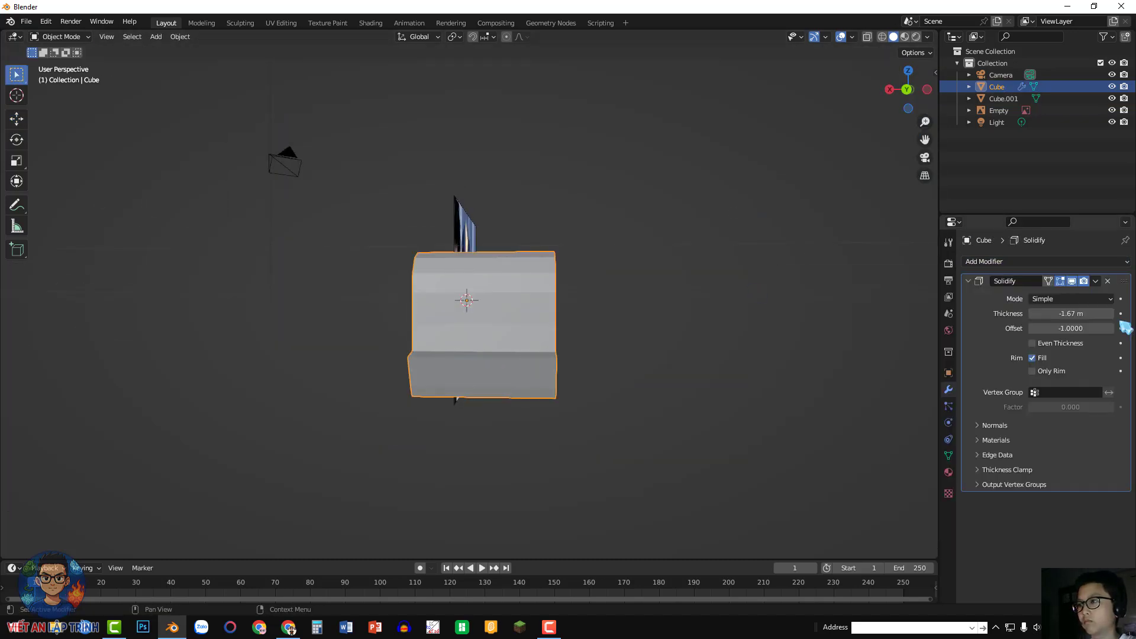
pyautogui.moveTo(1071, 313); pyautogui.dragTo(1130, 314)
pyautogui.click(609, 266)
# - Add another cube over the reference image and clear its mesh by deleting all vertices in Edit Mode
pyautogui.moveTo(609, 266); pyautogui.dragTo(751, 271, button='middle')
pyautogui.hotkey('shift', 'a')
pyautogui.click(782, 276)
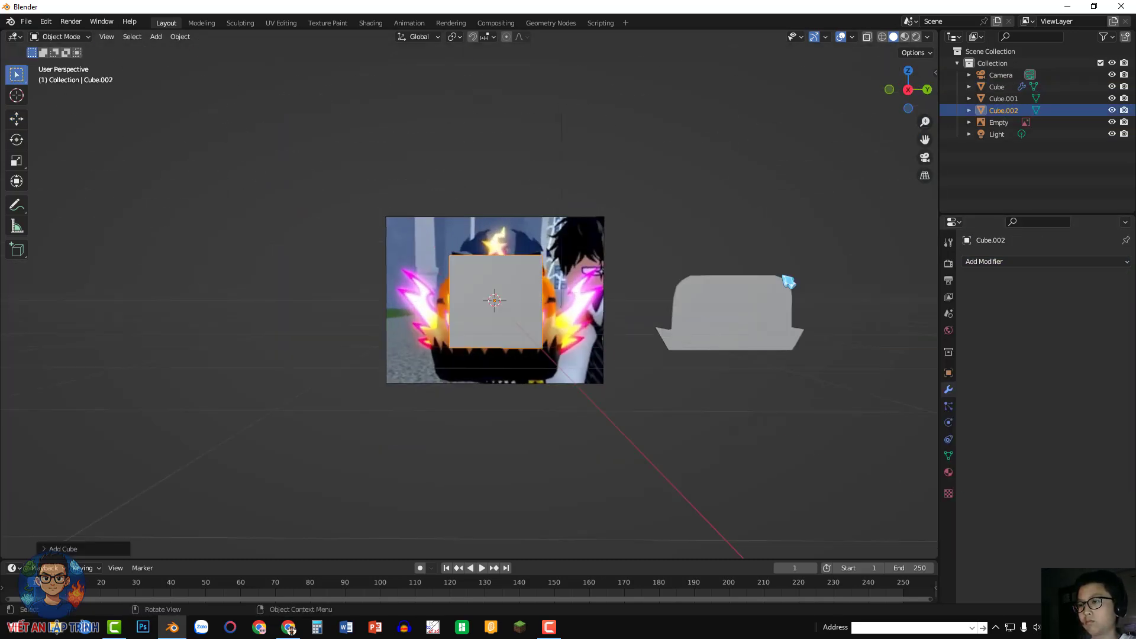
pyautogui.press('Tab')
pyautogui.scroll(6, 917, 305)
pyautogui.press('x')
pyautogui.press('v')
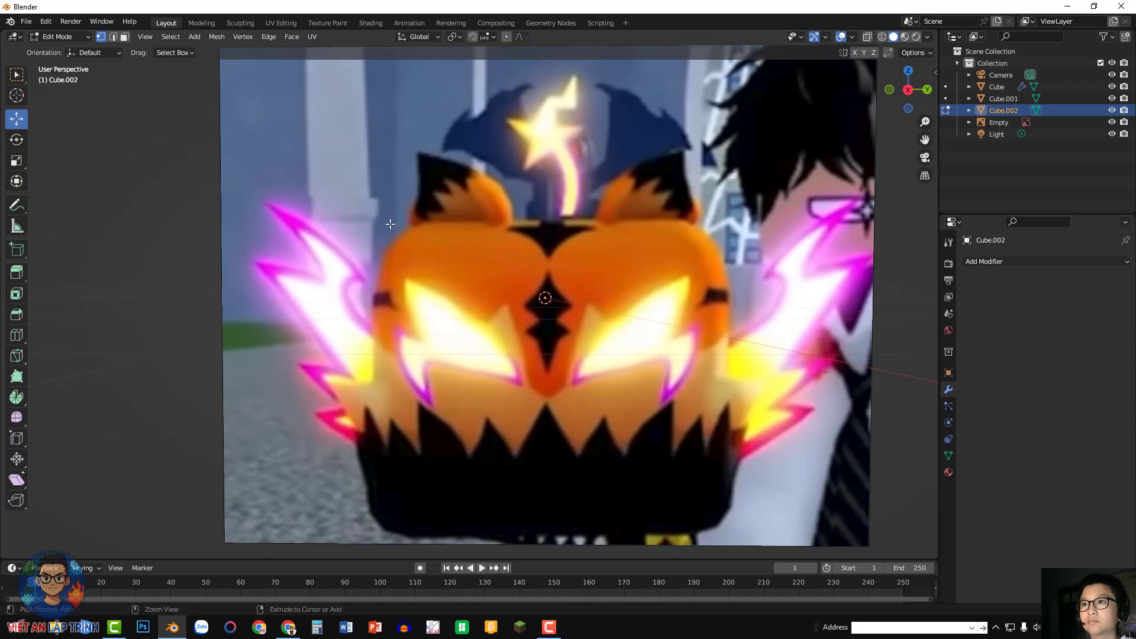
# - Trace the orange head's outline on the reference image with extruded vertices, ending back at the starting corner
pyautogui.keyDown('ctrl'); pyautogui.rightClick(383, 257); pyautogui.keyUp('ctrl')
pyautogui.keyDown('ctrl'); pyautogui.rightClick(375, 303); pyautogui.keyUp('ctrl')
pyautogui.keyDown('ctrl'); pyautogui.rightClick(374, 356); pyautogui.keyUp('ctrl')
pyautogui.keyDown('ctrl'); pyautogui.rightClick(371, 442); pyautogui.keyUp('ctrl')
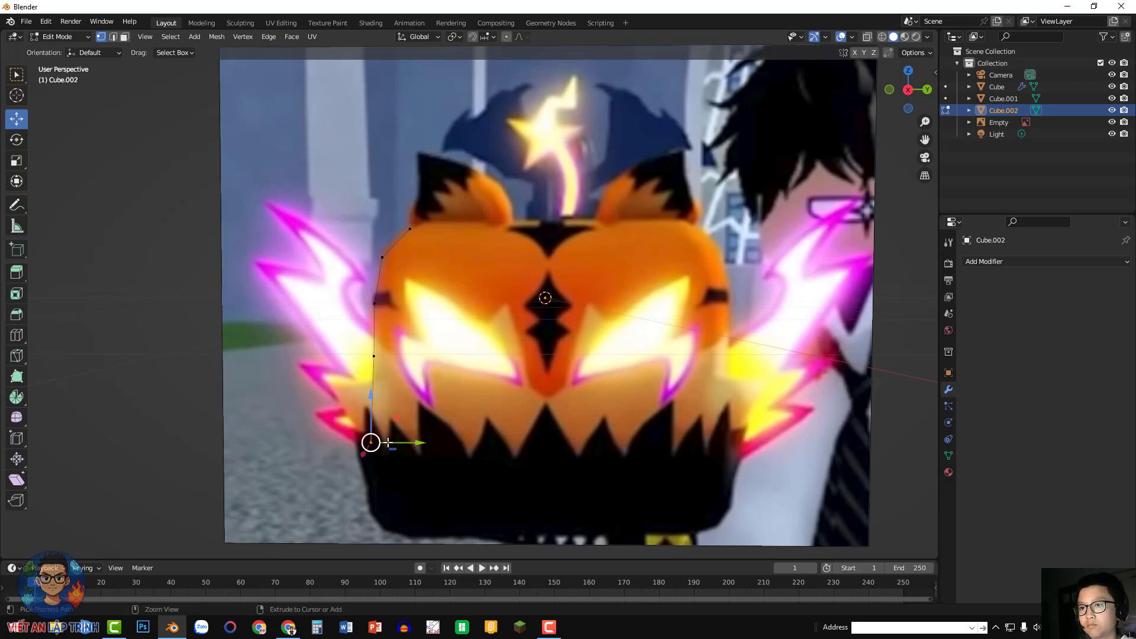
pyautogui.keyDown('ctrl'); pyautogui.rightClick(724, 442); pyautogui.keyUp('ctrl')
pyautogui.keyDown('ctrl'); pyautogui.rightClick(727, 371); pyautogui.keyUp('ctrl')
pyautogui.keyDown('ctrl'); pyautogui.rightClick(728, 280); pyautogui.keyUp('ctrl')
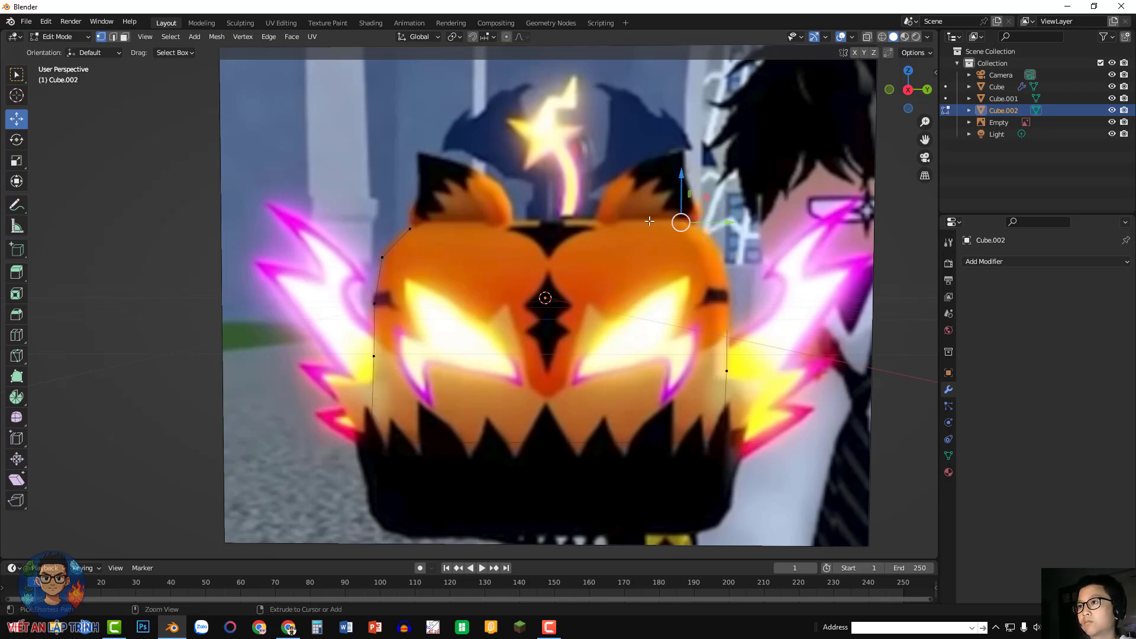
pyautogui.keyDown('ctrl'); pyautogui.rightClick(410, 229); pyautogui.keyUp('ctrl')
# - Merge the outline's end points at the upper corner and fill the closed head outline with a face
pyautogui.press('m')
pyautogui.click(417, 242)
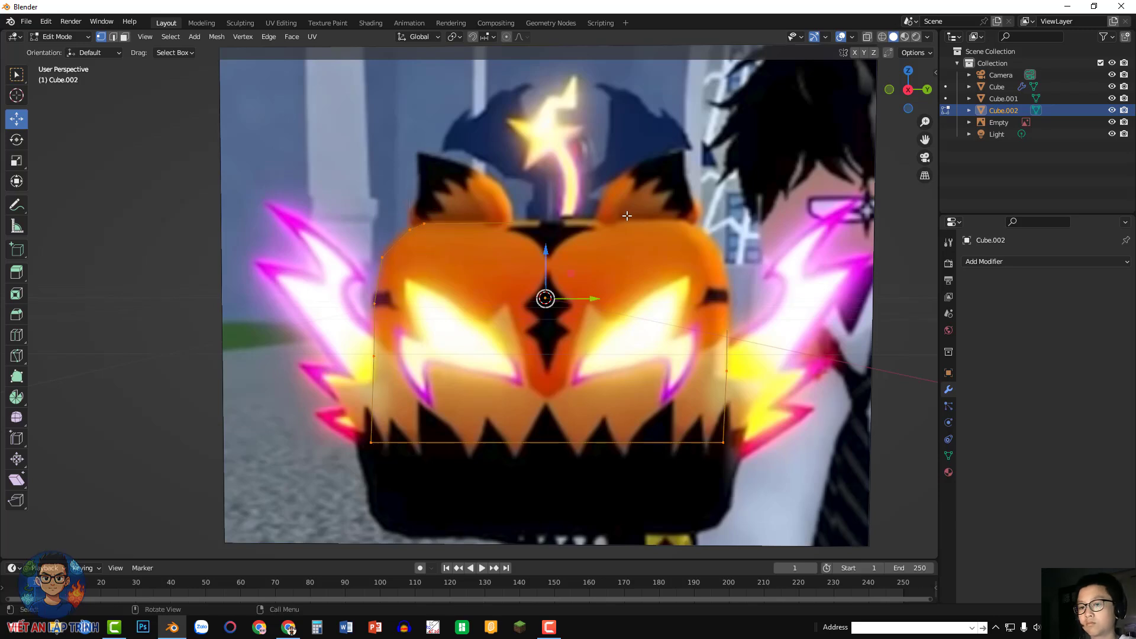
pyautogui.press('f')
pyautogui.scroll(-4, 516, 254)
pyautogui.moveTo(557, 300); pyautogui.dragTo(901, 327)
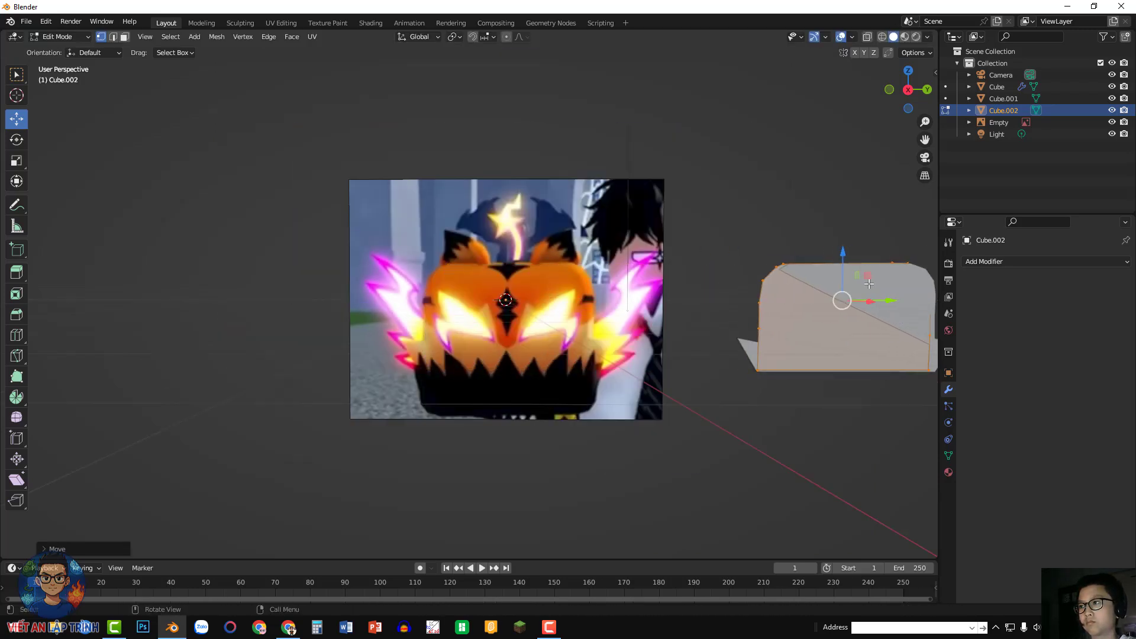
pyautogui.moveTo(925, 139); pyautogui.dragTo(679, 156)
pyautogui.hotkey('shift', 'space')
pyautogui.press('r')
pyautogui.moveTo(602, 293); pyautogui.dragTo(599, 294)
pyautogui.hotkey('ctrl', 'z')
pyautogui.hotkey('ctrl', 'z')
# - Move the filled head face along Y onto the solidified head shape and adjust its depth behind it
pyautogui.click(21, 121)
pyautogui.moveTo(307, 317); pyautogui.dragTo(643, 354)
pyautogui.moveTo(722, 150); pyautogui.dragTo(461, 281, button='middle')
pyautogui.moveTo(413, 368); pyautogui.dragTo(418, 368)
pyautogui.moveTo(654, 332); pyautogui.dragTo(733, 358, button='middle')
# - Rotate the head face slightly about Z so it lies parallel to the front head shape, and nudge its position
pyautogui.click(16, 140)
pyautogui.moveTo(660, 371); pyautogui.dragTo(536, 448, button='middle')
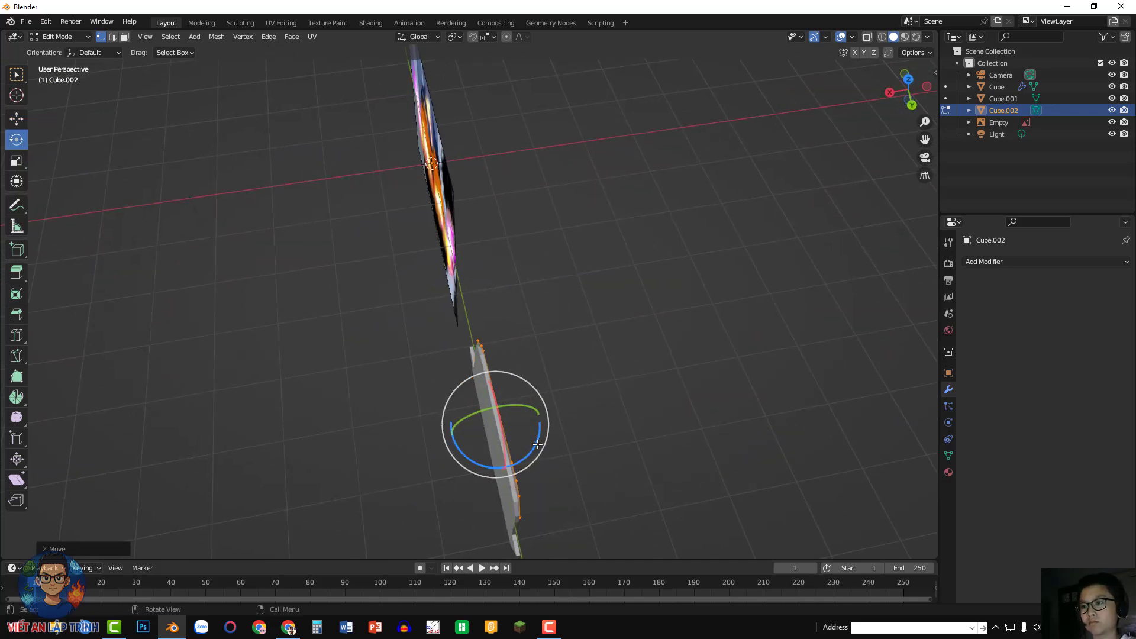
pyautogui.moveTo(532, 449); pyautogui.dragTo(542, 451)
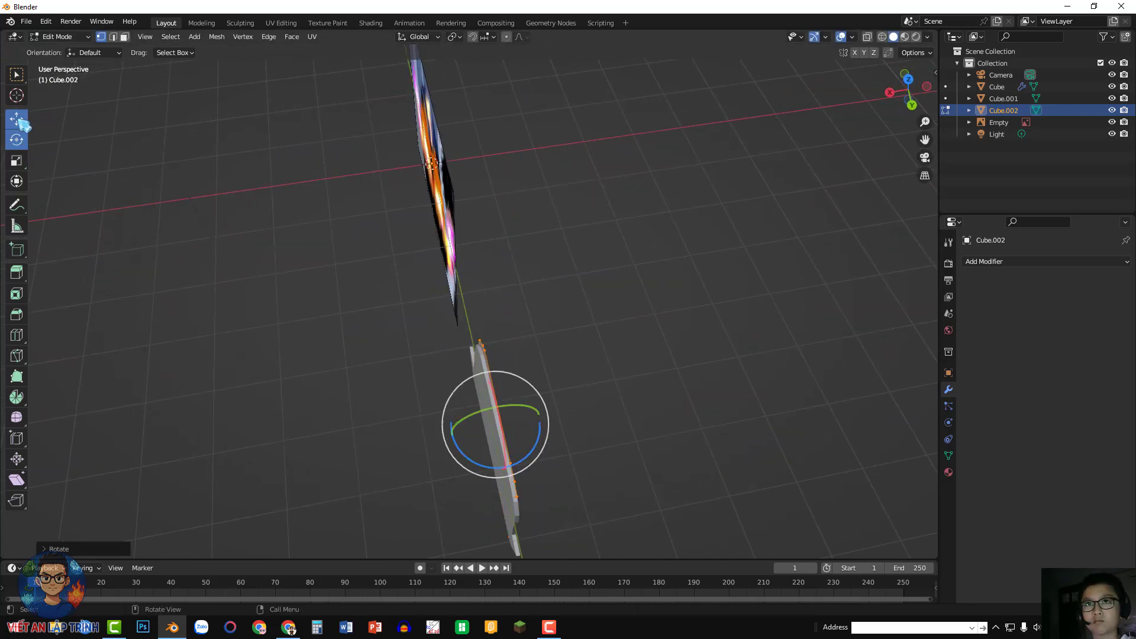
pyautogui.click(18, 121)
pyautogui.moveTo(452, 432); pyautogui.dragTo(451, 432)
# - Add a Solidify modifier to the rear head face with a thickness of -2.19 m
pyautogui.click(1011, 261)
pyautogui.click(884, 460)
pyautogui.moveTo(1071, 314); pyautogui.dragTo(1006, 314)
# - Select the vertices along one side edge of the rear head block and move them along Y to meet the front shape
pyautogui.moveTo(621, 237); pyautogui.dragTo(843, 248, button='middle')
pyautogui.click(536, 281)
pyautogui.scroll(7, 537, 281)
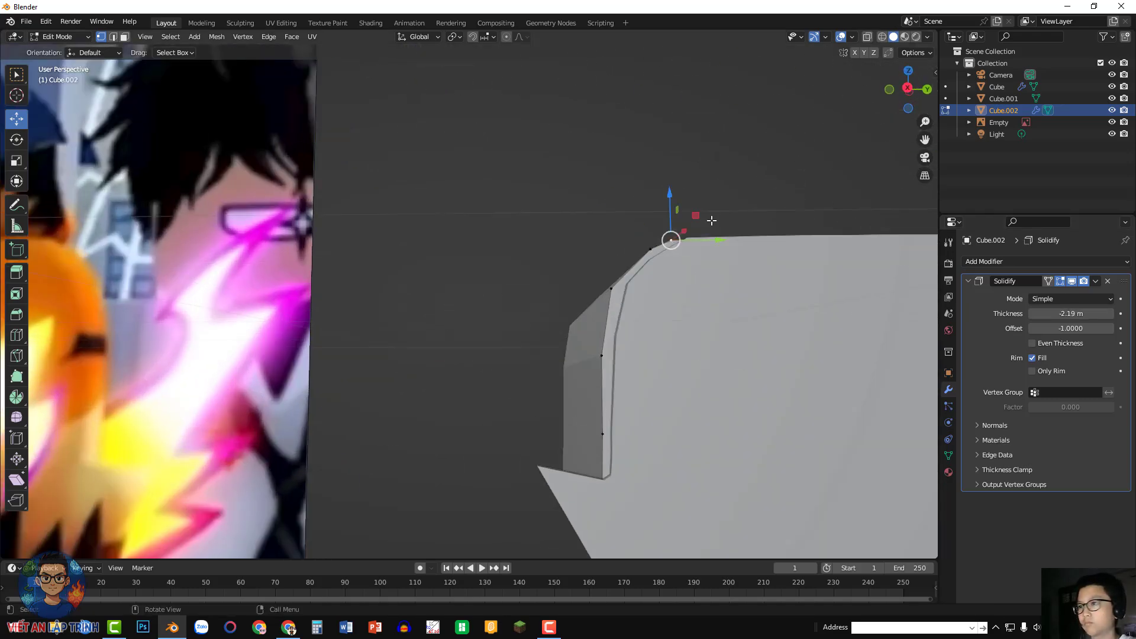
pyautogui.keyDown('shift'); pyautogui.click(640, 286); pyautogui.keyUp('shift')
pyautogui.keyDown('shift'); pyautogui.click(687, 239); pyautogui.keyUp('shift')
pyautogui.keyDown('shift'); pyautogui.click(629, 367); pyautogui.keyUp('shift')
pyautogui.keyDown('shift'); pyautogui.click(630, 461); pyautogui.keyUp('shift')
pyautogui.moveTo(709, 318); pyautogui.dragTo(721, 319)
pyautogui.click(627, 160)
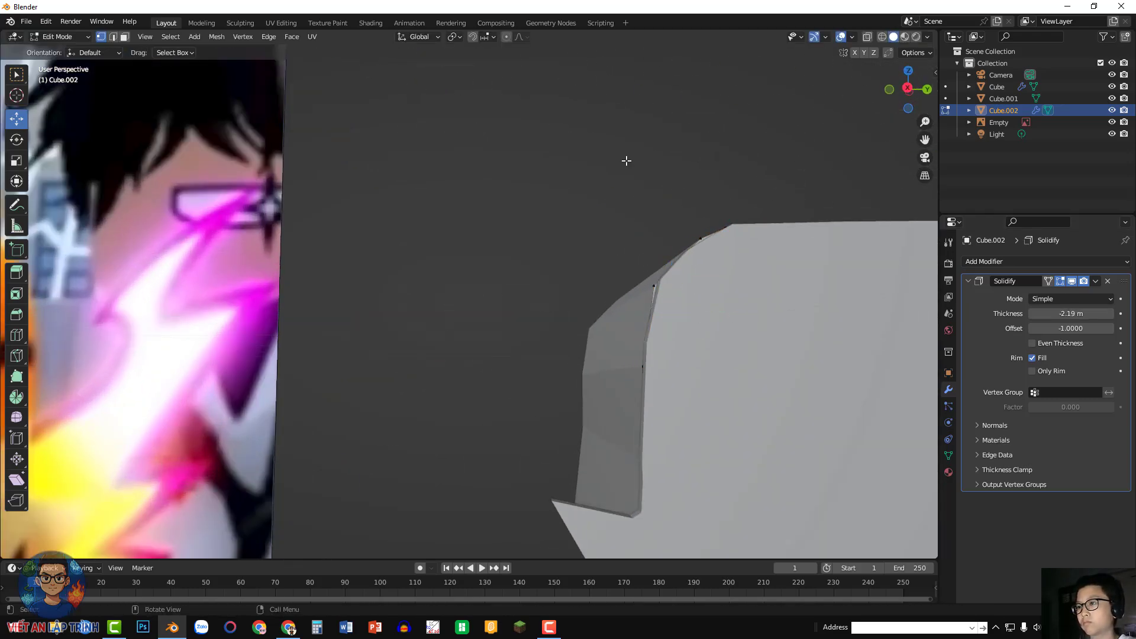
# - Adjust the opposite side of the rear head block so it fits the front shape's edge
pyautogui.scroll(-6, 627, 160)
pyautogui.click(799, 429)
pyautogui.moveTo(845, 355); pyautogui.dragTo(705, 405, button='middle')
pyautogui.moveTo(598, 477); pyautogui.dragTo(583, 478)
pyautogui.click(452, 343)
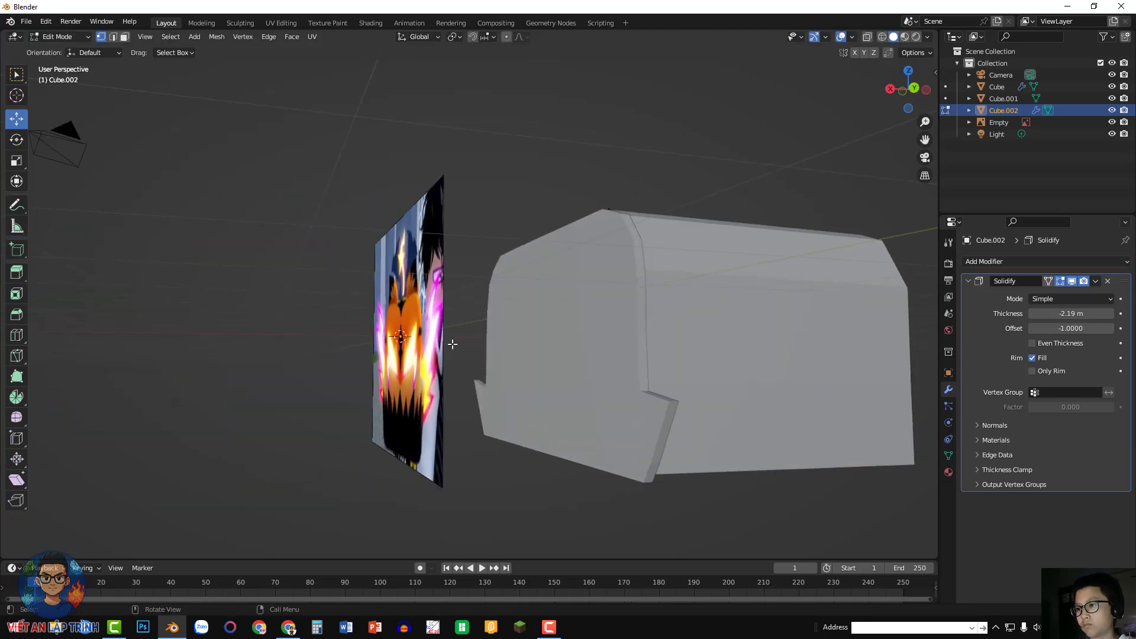
# - Switch to the Right Orthographic view of the reference image and return to Object Mode
pyautogui.moveTo(452, 343); pyautogui.dragTo(559, 341, button='middle')
pyautogui.click(907, 89)
pyautogui.keyDown('shift'); pyautogui.moveTo(422, 204); pyautogui.dragTo(783, 193, button='middle'); pyautogui.keyUp('shift')
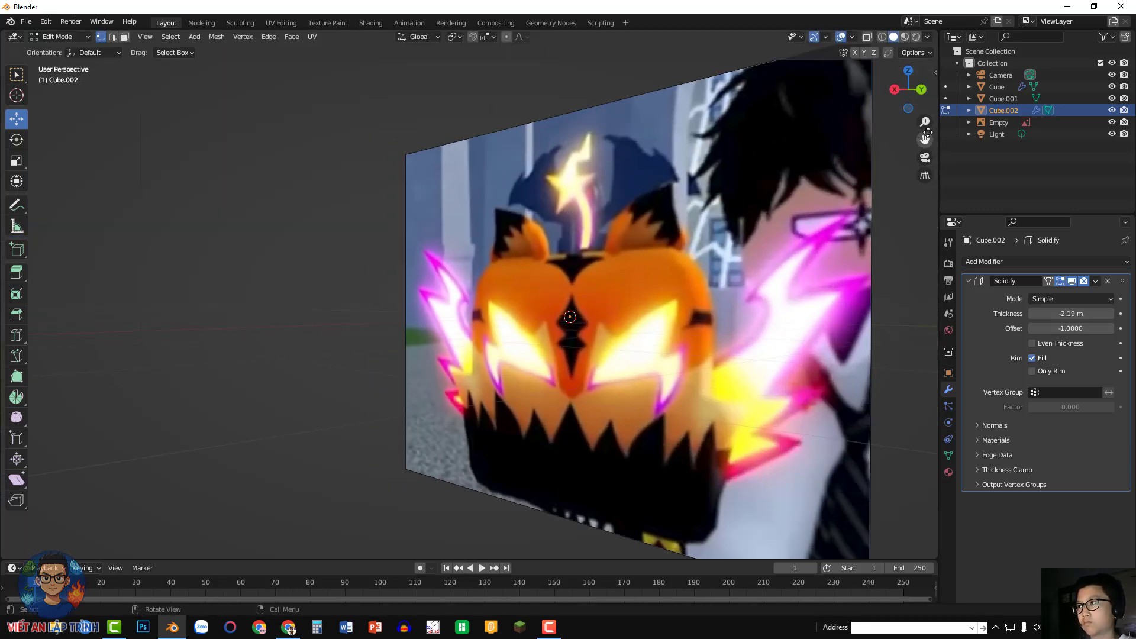
pyautogui.click(922, 94)
pyautogui.click(889, 89)
pyautogui.keyDown('shift'); pyautogui.moveTo(922, 183); pyautogui.dragTo(808, 185, button='middle'); pyautogui.keyUp('shift')
pyautogui.press('Tab')
pyautogui.click(809, 186)
# - Add a cube over the reference image and delete all its vertices in Edit Mode
pyautogui.hotkey('shift', 'a')
pyautogui.moveTo(808, 190)
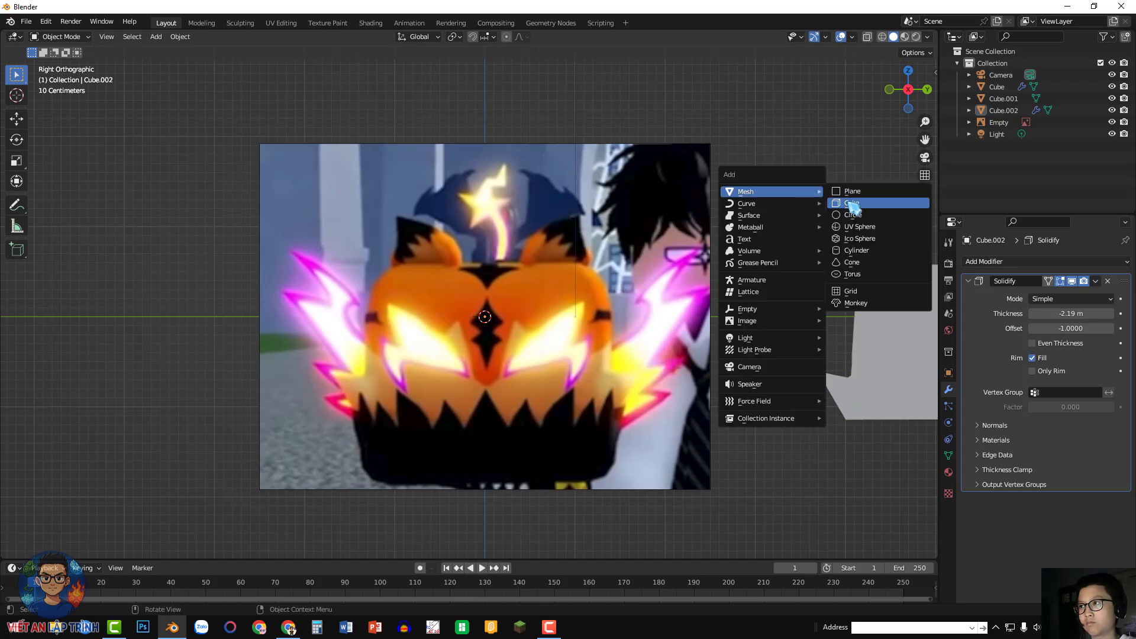
pyautogui.click(852, 204)
pyautogui.press('Tab')
pyautogui.press('x')
pyautogui.click(821, 208)
# - Trace the jagged black fur band and its rounded lower corners on the reference image with extruded vertices
pyautogui.scroll(3, 748, 312)
pyautogui.moveTo(924, 139); pyautogui.dragTo(944, 0)
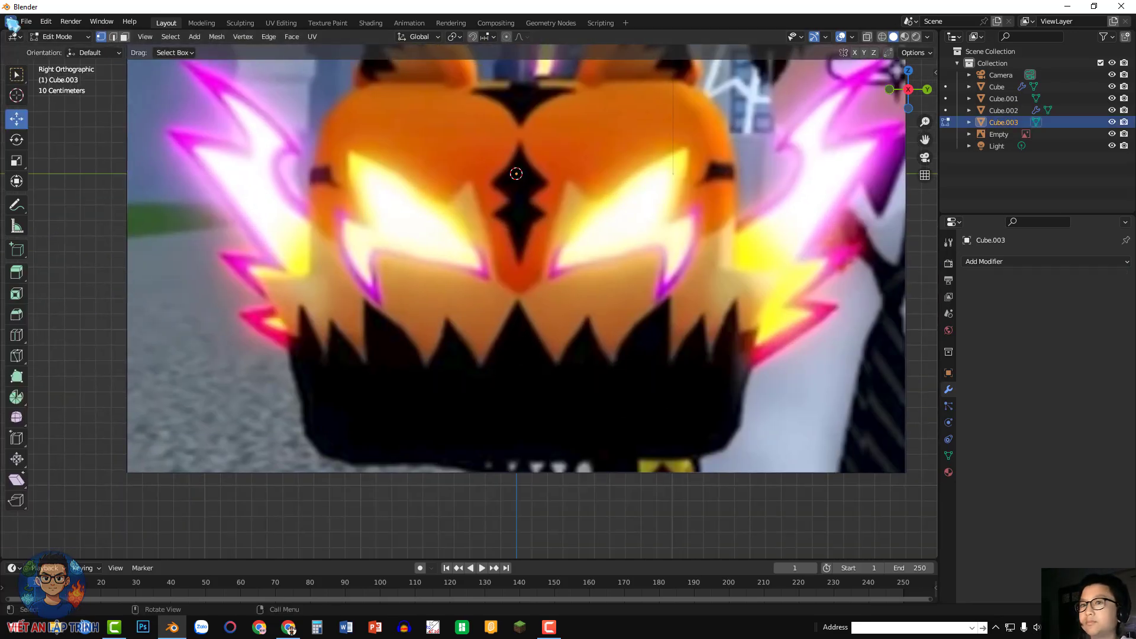
pyautogui.press('w')
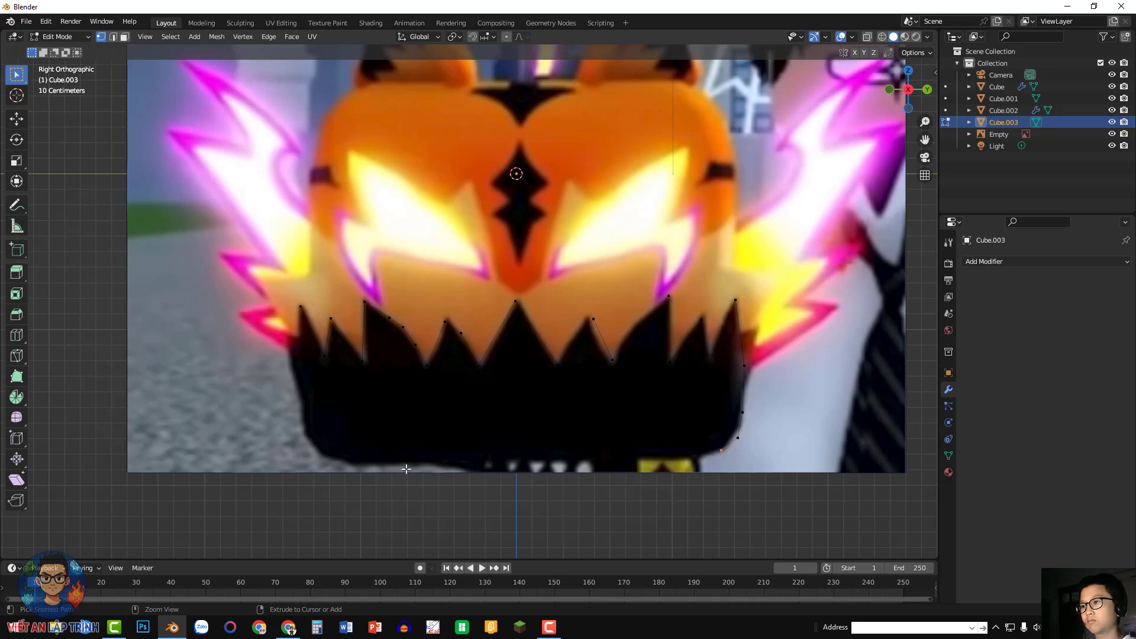
pyautogui.keyDown('ctrl'); pyautogui.rightClick(329, 458); pyautogui.keyUp('ctrl')
pyautogui.keyDown('ctrl'); pyautogui.rightClick(302, 427); pyautogui.keyUp('ctrl')
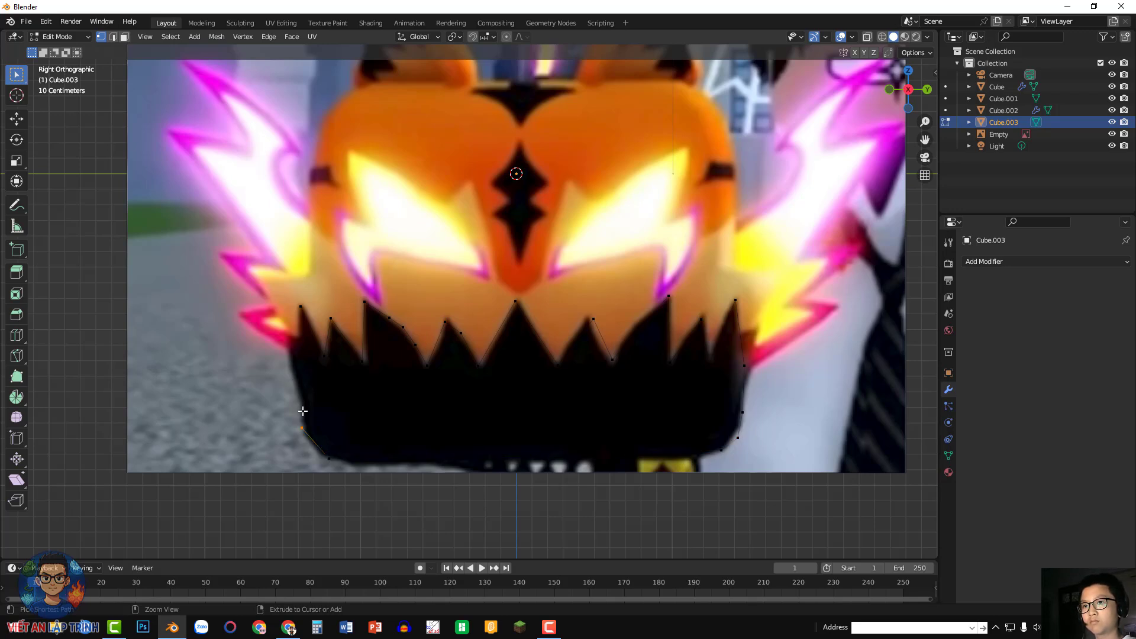
pyautogui.keyDown('ctrl'); pyautogui.rightClick(298, 333); pyautogui.keyUp('ctrl')
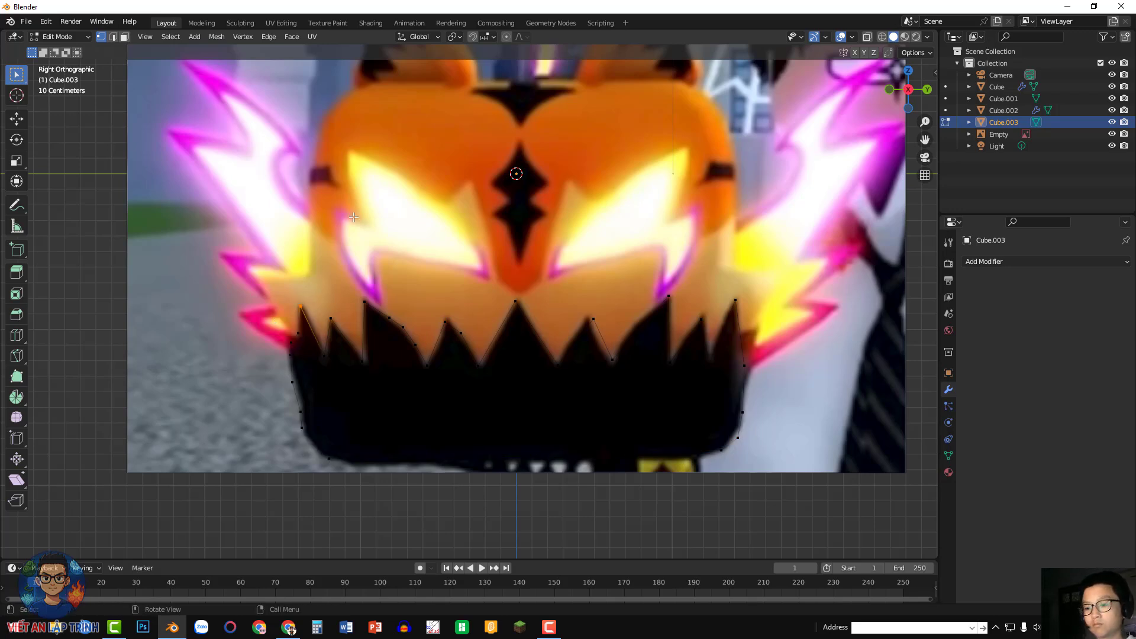
# - Adjust the lower corner vertex of the black fur outline and fill the closed outline with a face
pyautogui.press('a')
pyautogui.click(16, 119)
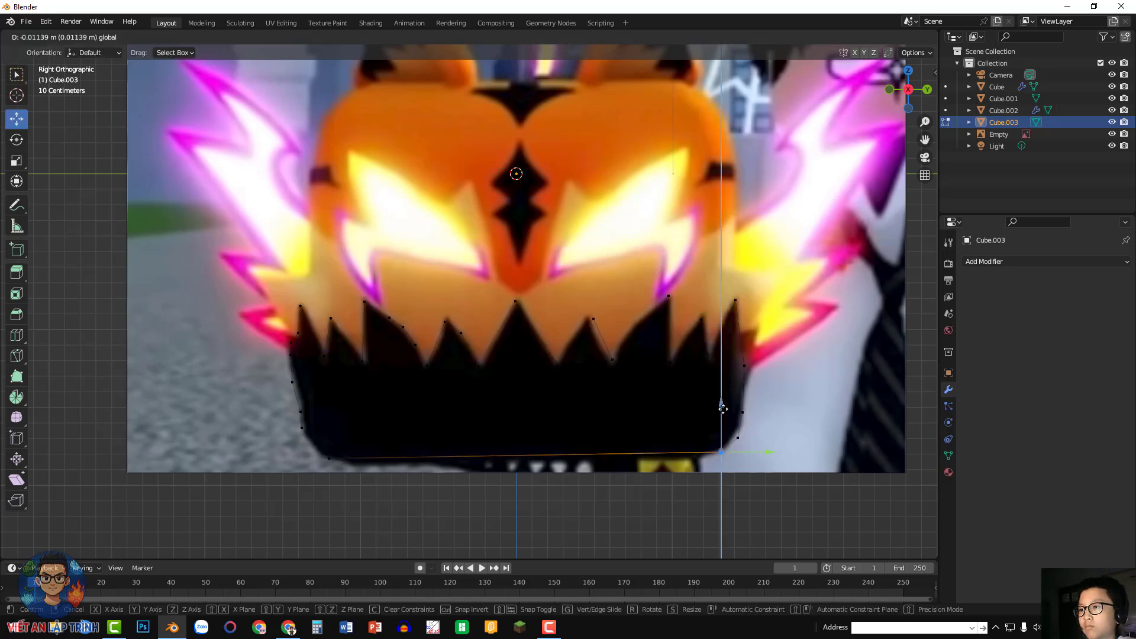
pyautogui.press('f')
pyautogui.scroll(-7, 657, 505)
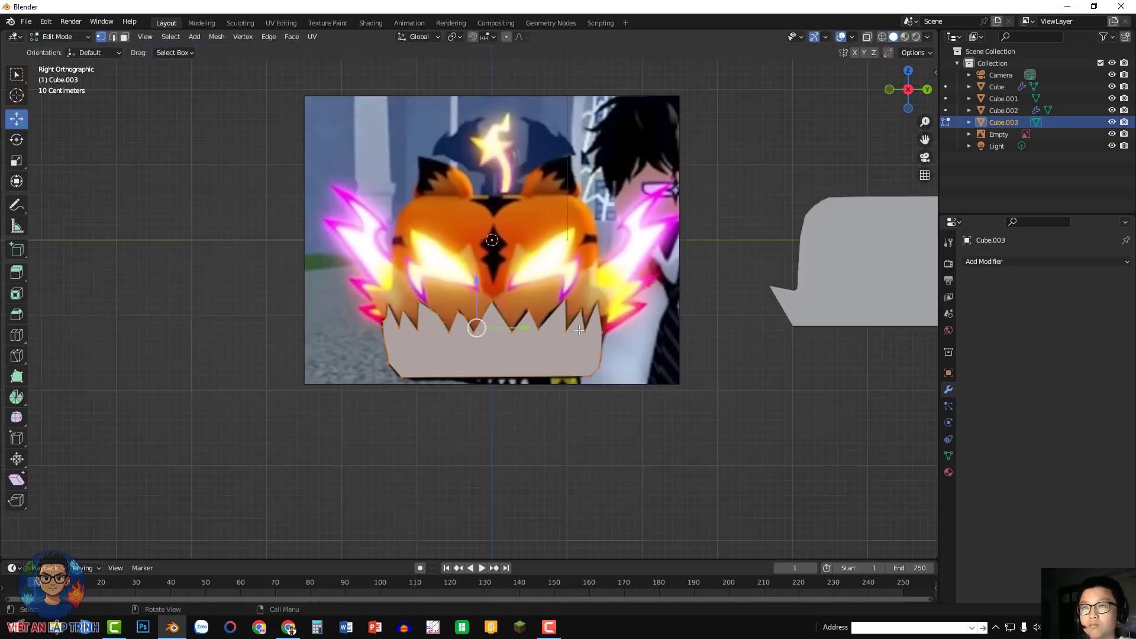
# - Move the jagged fur face onto the head's front along Y and align its height and depth with the lower edge
pyautogui.moveTo(526, 316); pyautogui.dragTo(763, 317)
pyautogui.moveTo(839, 277); pyautogui.dragTo(723, 306, button='middle')
pyautogui.moveTo(519, 374); pyautogui.dragTo(519, 334)
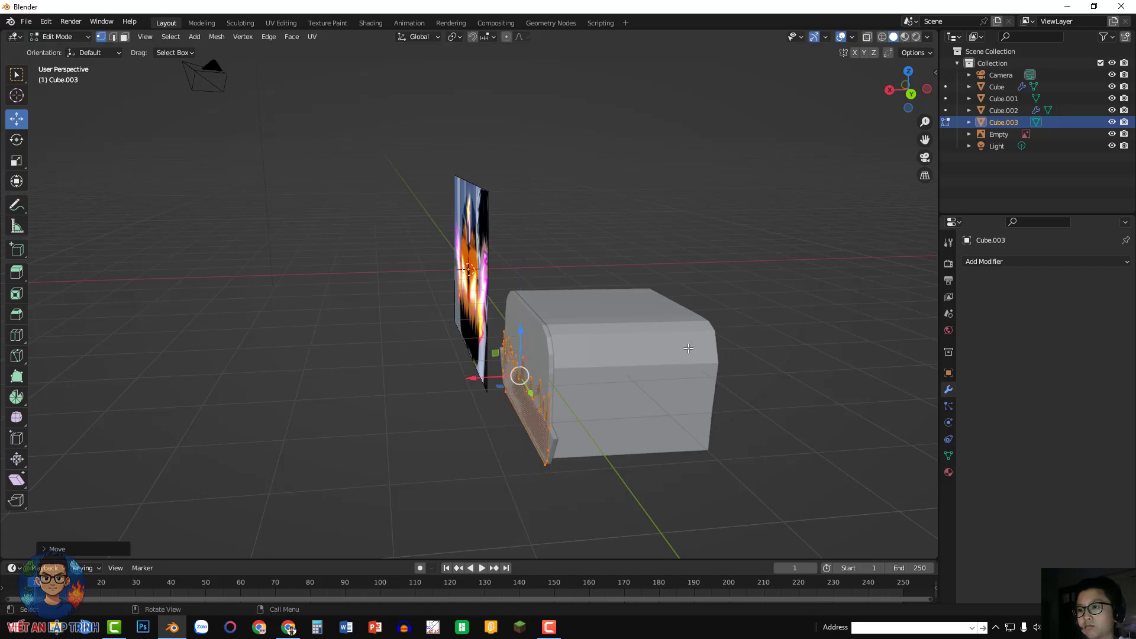
pyautogui.moveTo(734, 274); pyautogui.dragTo(747, 320, button='middle')
pyautogui.moveTo(509, 529); pyautogui.dragTo(504, 531)
pyautogui.moveTo(636, 302); pyautogui.dragTo(758, 239, button='middle')
pyautogui.moveTo(715, 245); pyautogui.dragTo(716, 268)
pyautogui.moveTo(814, 232); pyautogui.dragTo(797, 229, button='middle')
pyautogui.click(798, 229)
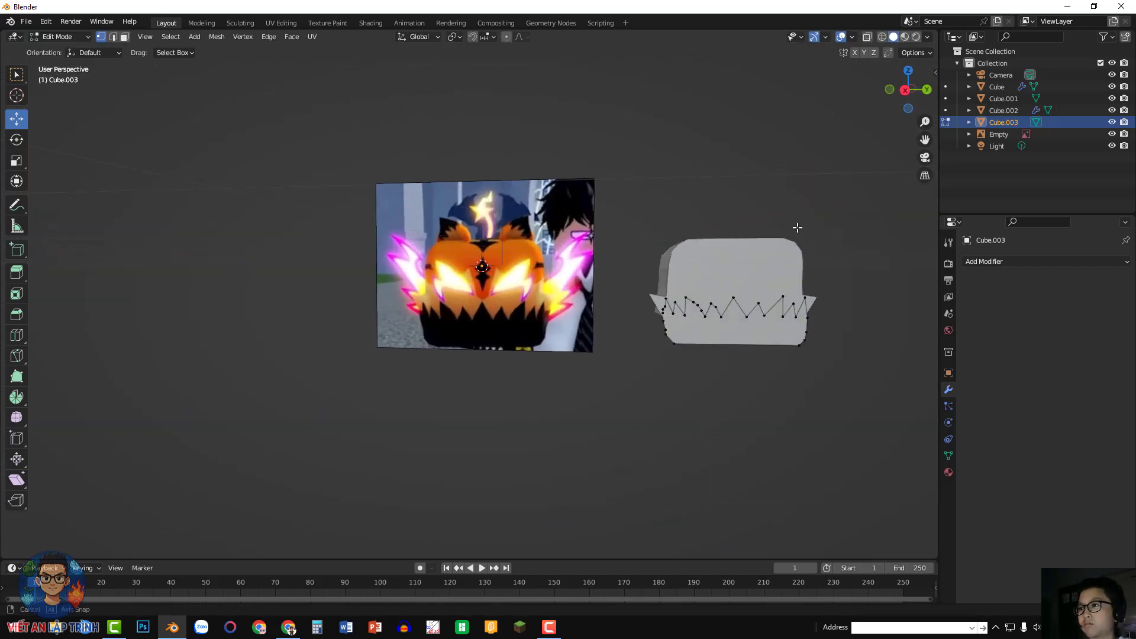
# - Add a Solidify modifier to the jagged fur face with a thickness of 2.34 m
pyautogui.press('a')
pyautogui.click(1019, 261)
pyautogui.click(903, 464)
pyautogui.moveTo(852, 392); pyautogui.dragTo(719, 408, button='middle')
pyautogui.moveTo(1081, 314); pyautogui.dragTo(1134, 314)
pyautogui.moveTo(822, 302)
pyautogui.mouseDown(button='middle')
pyautogui.moveTo(847, 338)
pyautogui.moveTo(837, 294)
pyautogui.mouseUp(button='middle')
# - Leave Edit Mode, switch the viewport to Material Preview shading and face the front of the head
pyautogui.click(925, 157)
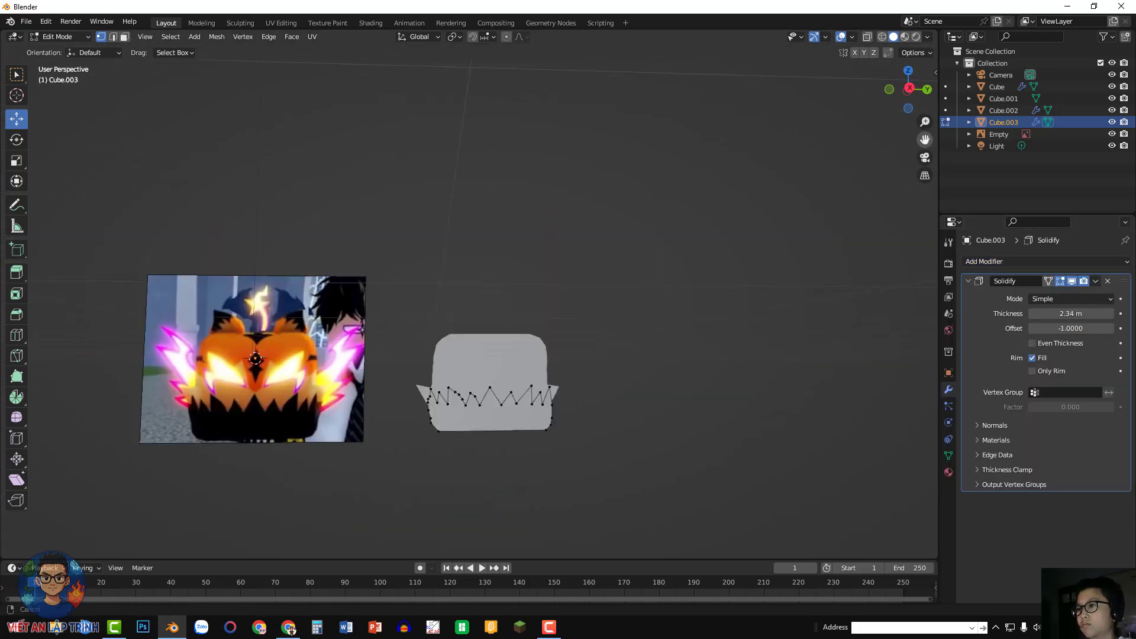
pyautogui.click(945, 122)
pyautogui.hotkey('ctrl', 'z')
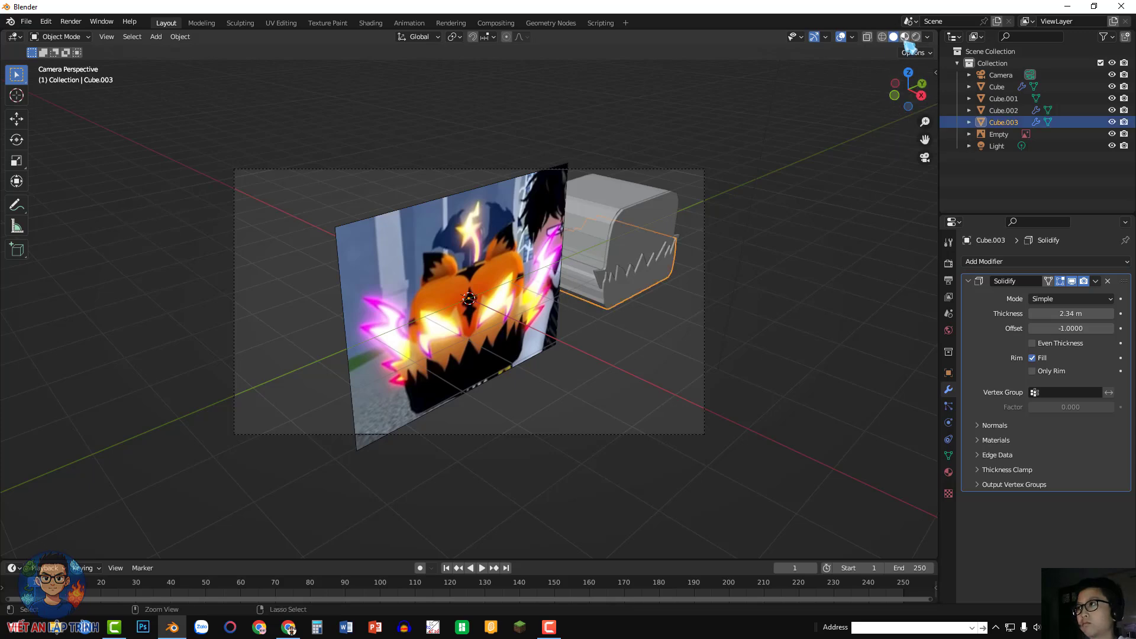
pyautogui.click(904, 36)
pyautogui.click(856, 198)
pyautogui.moveTo(856, 198); pyautogui.dragTo(820, 160, button='middle')
pyautogui.keyDown('shift'); pyautogui.moveTo(930, 126); pyautogui.dragTo(840, 159, button='middle'); pyautogui.keyUp('shift')
# - Set the front head shape's material Base Color to the orange sampled from the reference image
pyautogui.click(996, 87)
pyautogui.click(949, 472)
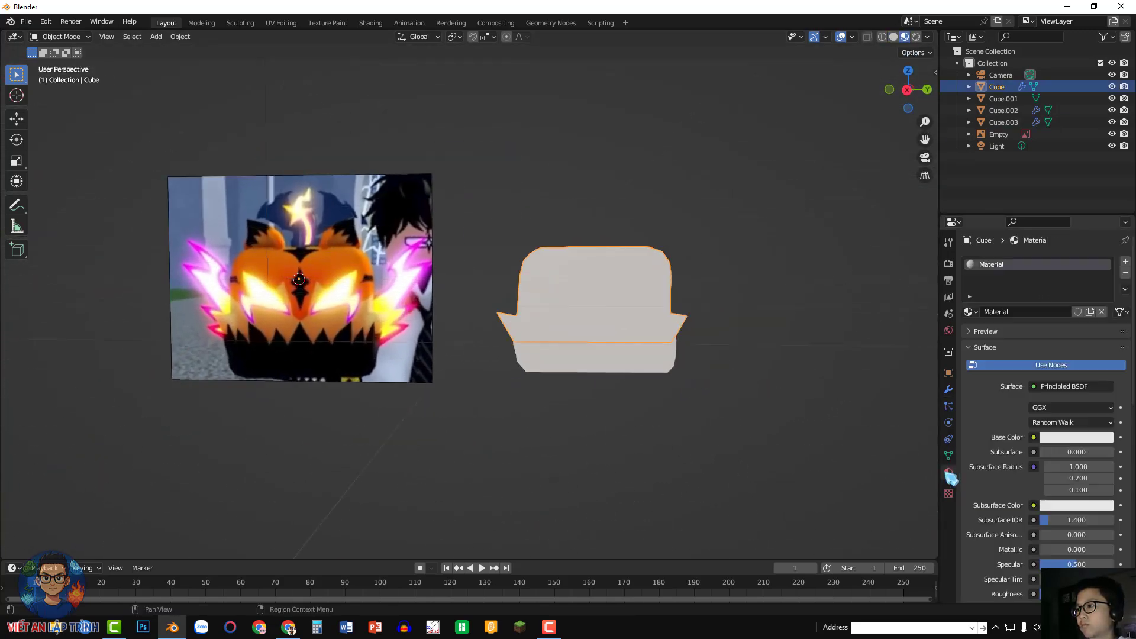
pyautogui.click(1070, 438)
pyautogui.click(1101, 386)
pyautogui.click(349, 266)
# - Give the jagged fur shape a new material with its Base Color sampled from the reference's black fur
pyautogui.click(647, 362)
pyautogui.click(1075, 312)
pyautogui.click(1086, 438)
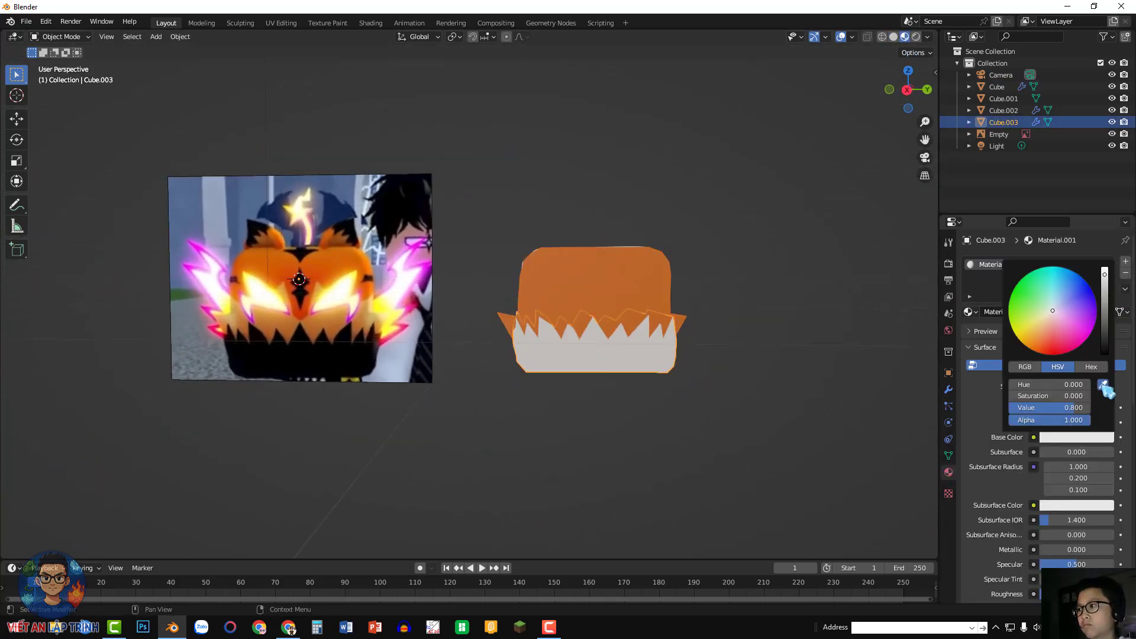
pyautogui.click(1102, 385)
pyautogui.click(296, 361)
# - Give the rear head block a new material with its Base Color sampled from the reference's orange
pyautogui.click(794, 269)
pyautogui.moveTo(793, 269); pyautogui.dragTo(657, 278, button='middle')
pyautogui.click(462, 326)
pyautogui.click(1061, 312)
pyautogui.click(1077, 438)
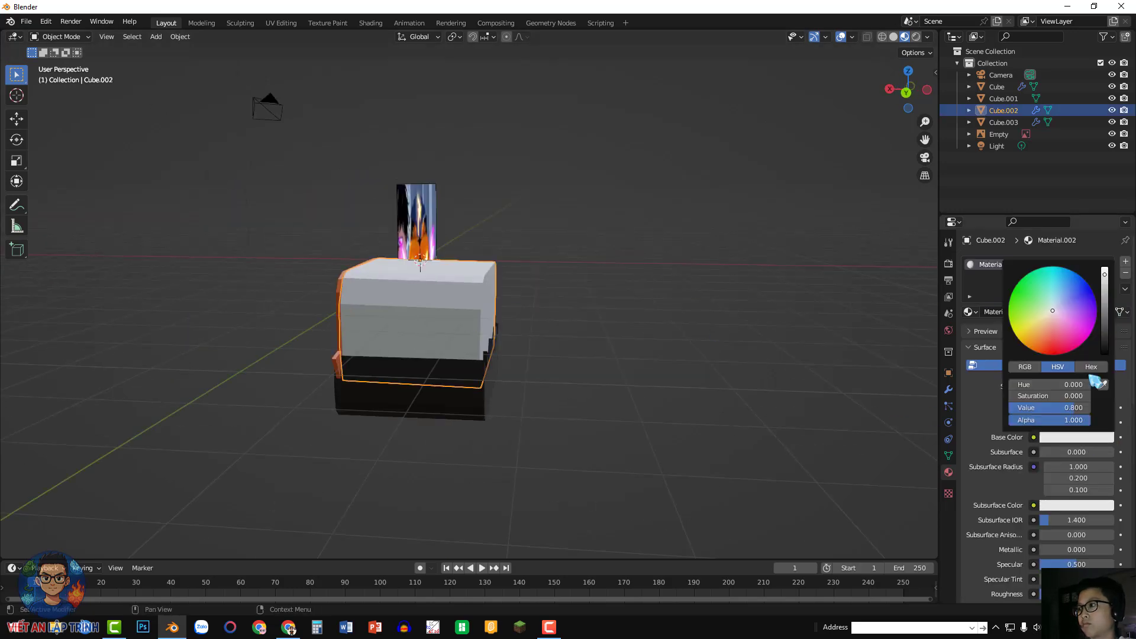
pyautogui.click(1102, 385)
pyautogui.click(421, 242)
# - Add another cube in Right Orthographic view and clear its mesh by deleting all vertices in Edit Mode
pyautogui.press('KP_3')
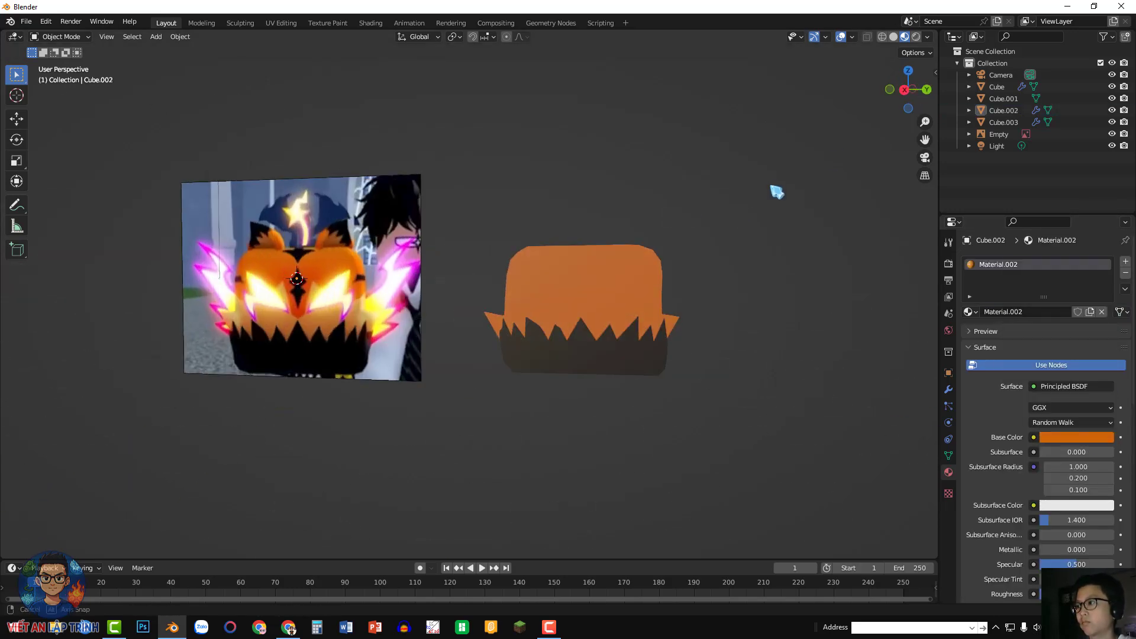
pyautogui.hotkey('shift', 'a')
pyautogui.moveTo(704, 189)
pyautogui.press('x')
pyautogui.click(782, 200)
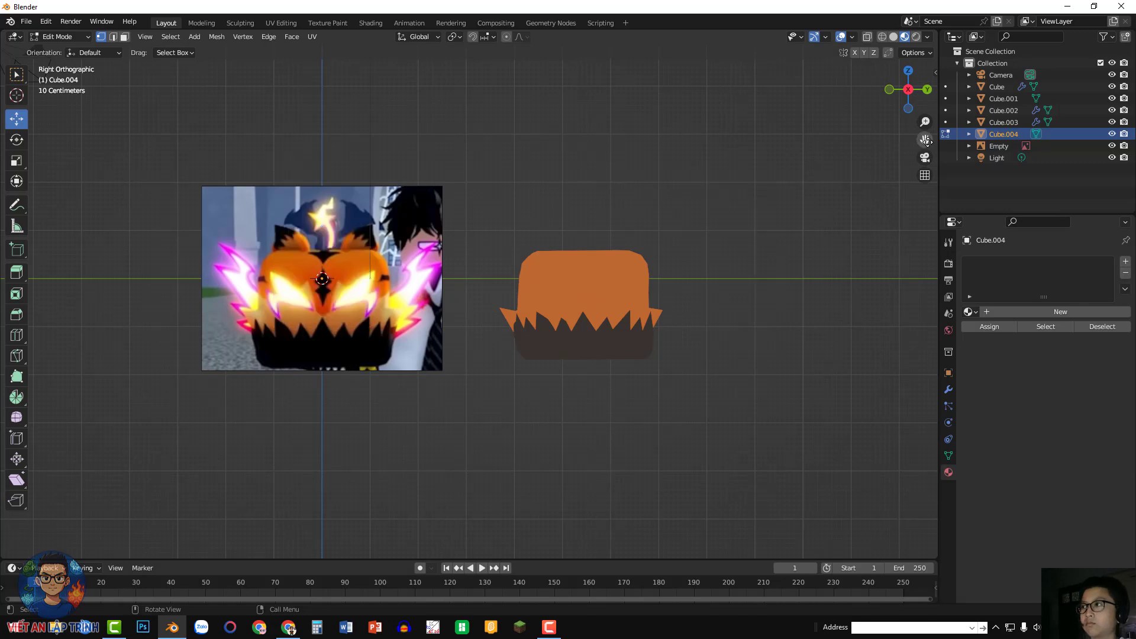
# - Trace the tiger's left glowing eye on the reference image and fill the closed outline with a face
pyautogui.keyDown('shift'); pyautogui.moveTo(637, 164); pyautogui.dragTo(862, 152, button='middle'); pyautogui.keyUp('shift')
pyautogui.scroll(7, 493, 281)
pyautogui.keyDown('shift'); pyautogui.moveTo(493, 281); pyautogui.dragTo(359, 321, button='middle'); pyautogui.keyUp('shift')
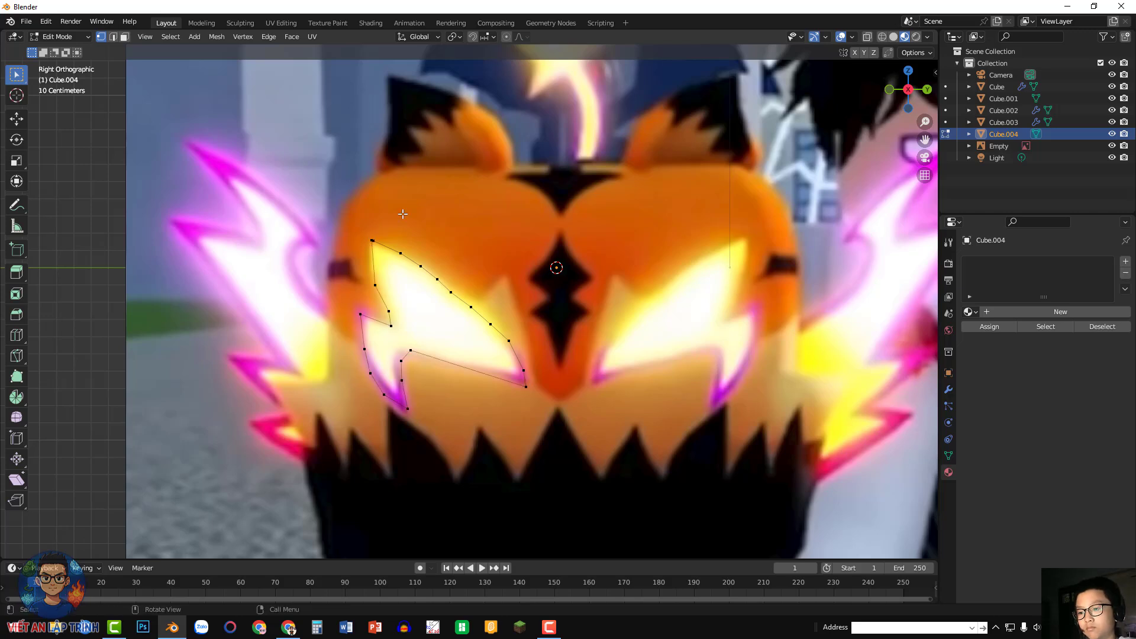
pyautogui.press('f')
pyautogui.scroll(-6, 468, 228)
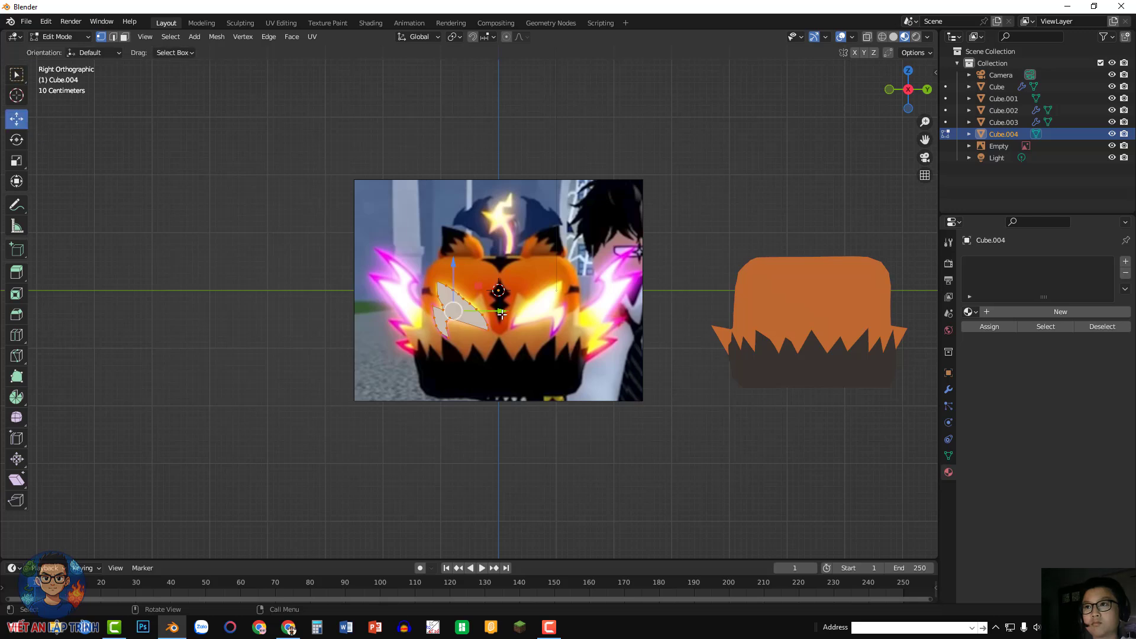
# - Move the eye shape along Y onto the head's front and add a Solidify modifier with a thickness of -0.06 m
pyautogui.moveTo(502, 314); pyautogui.dragTo(814, 331)
pyautogui.moveTo(814, 332); pyautogui.dragTo(910, 355, button='middle')
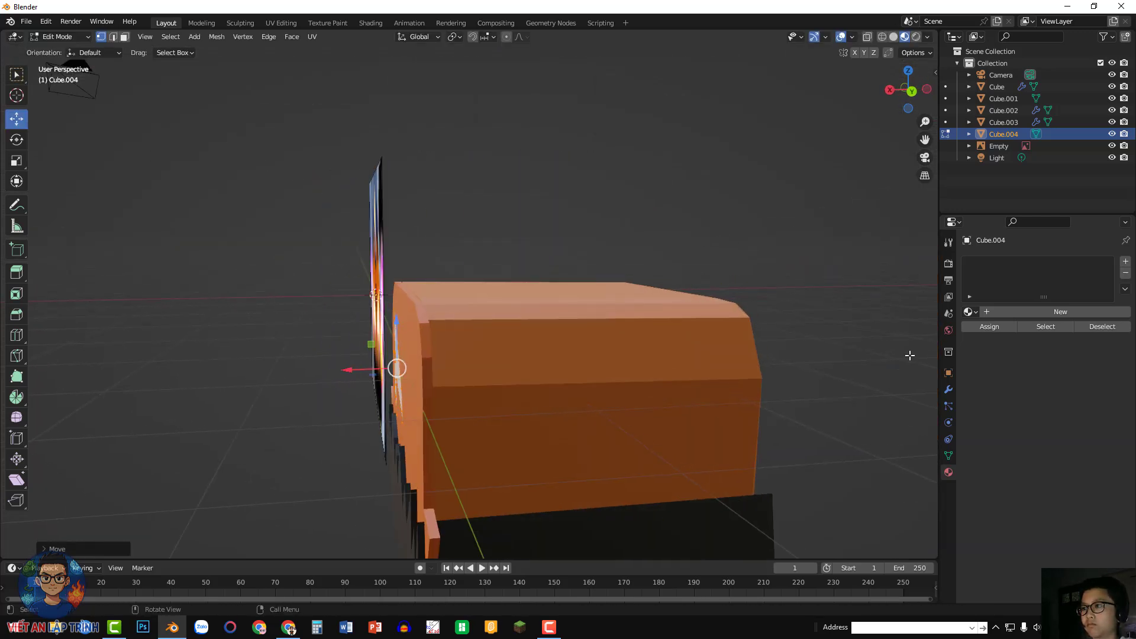
pyautogui.click(949, 389)
pyautogui.click(1006, 261)
pyautogui.click(888, 466)
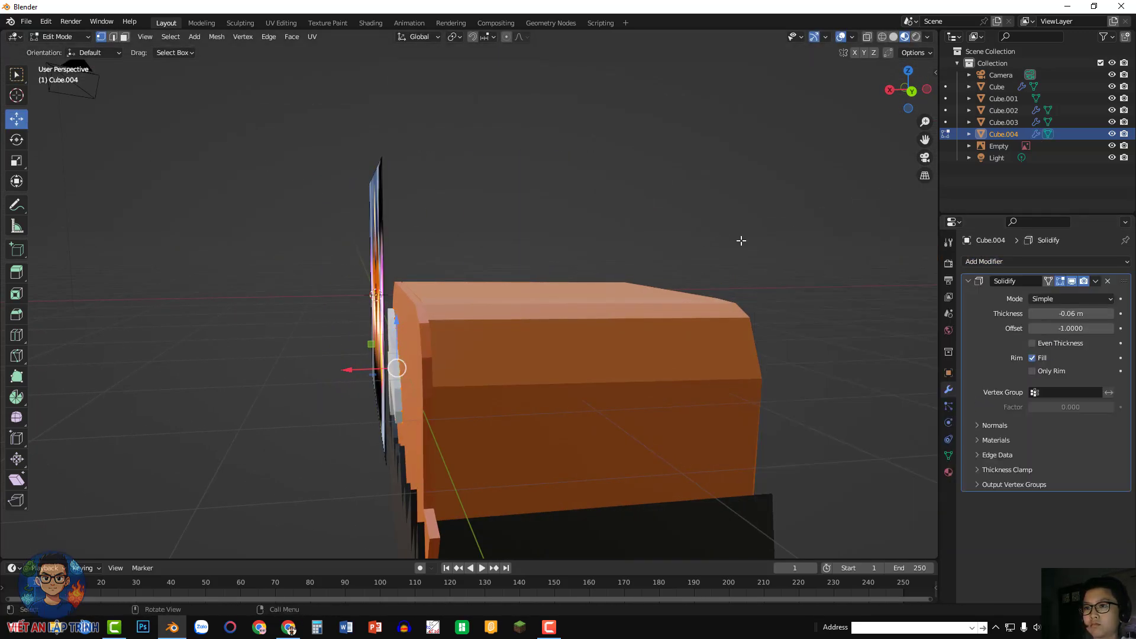
# - Nudge the eye shape slightly along Y in the right view and paste a copy of it in Object Mode
pyautogui.moveTo(909, 89); pyautogui.dragTo(907, 101)
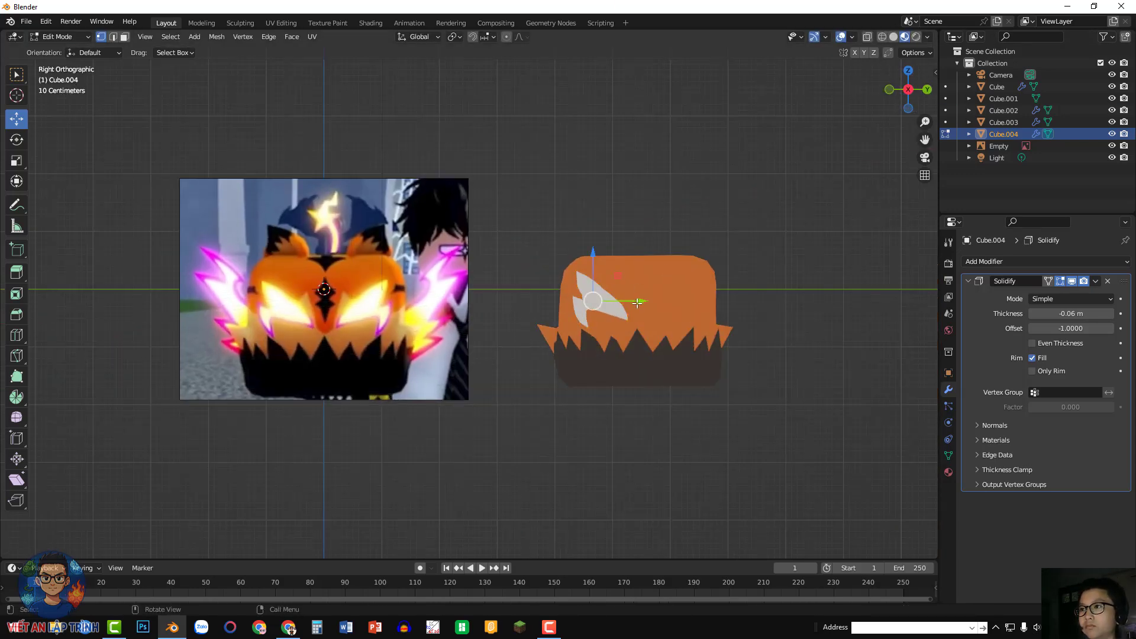
pyautogui.moveTo(637, 303); pyautogui.dragTo(642, 303)
pyautogui.click(194, 37)
pyautogui.press('Tab')
pyautogui.click(180, 37)
pyautogui.click(205, 167)
pyautogui.click(180, 37)
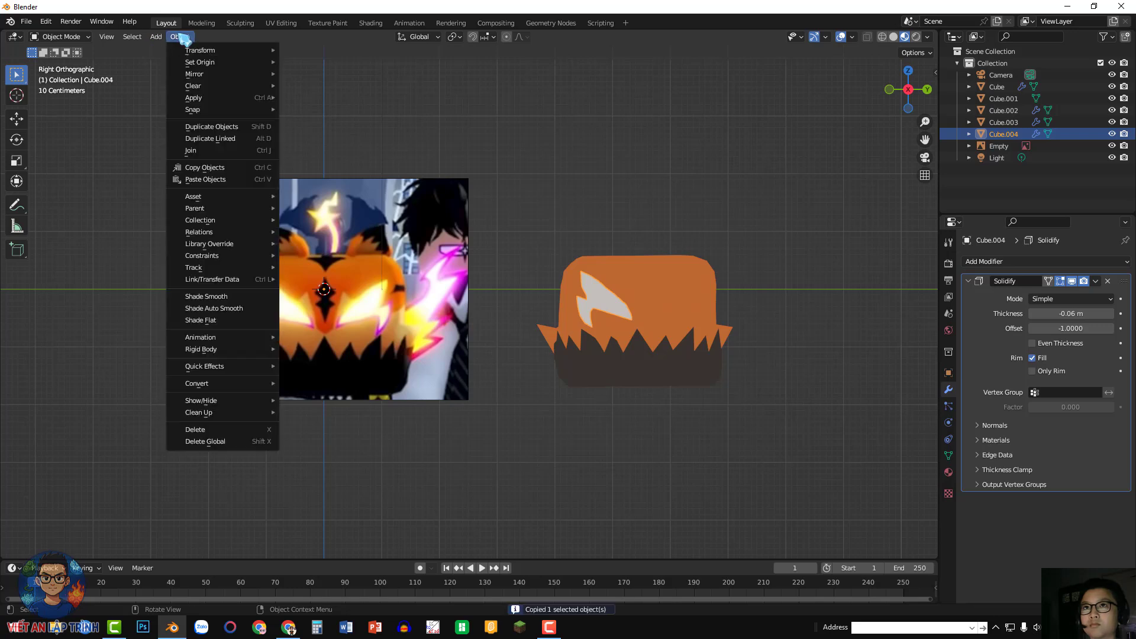
pyautogui.click(204, 179)
# - Move the copied eye along Y to the head's other side and rotate it about Z in Top view to face the opposite way
pyautogui.click(16, 119)
pyautogui.moveTo(374, 289); pyautogui.dragTo(447, 290)
pyautogui.click(16, 140)
pyautogui.scroll(-8, 469, 237)
pyautogui.click(908, 70)
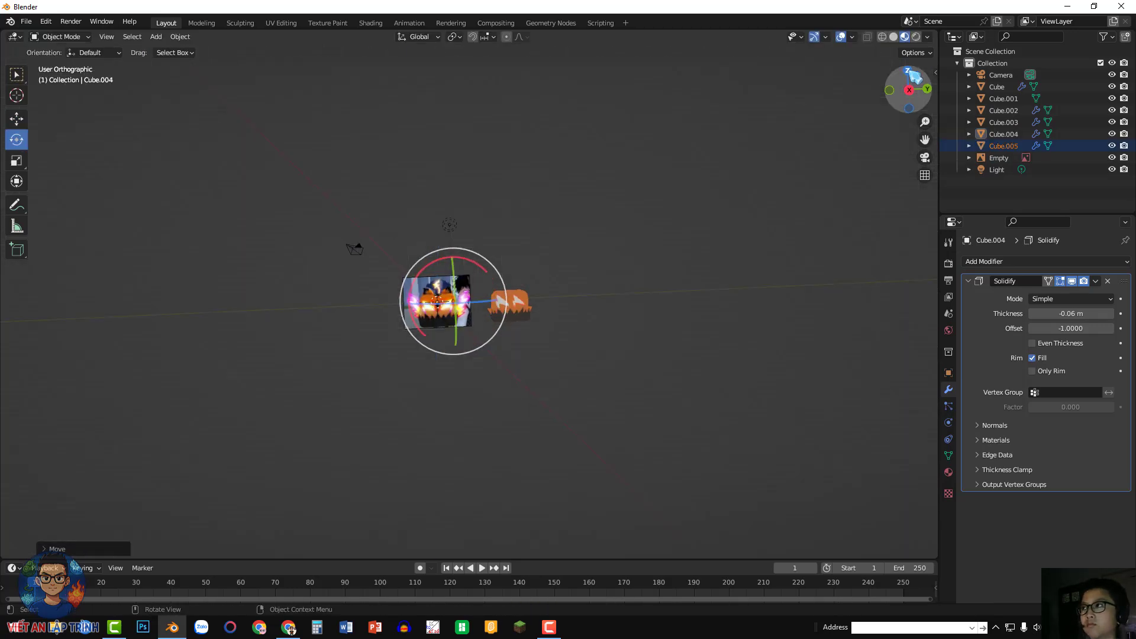
pyautogui.moveTo(548, 299); pyautogui.dragTo(555, 357)
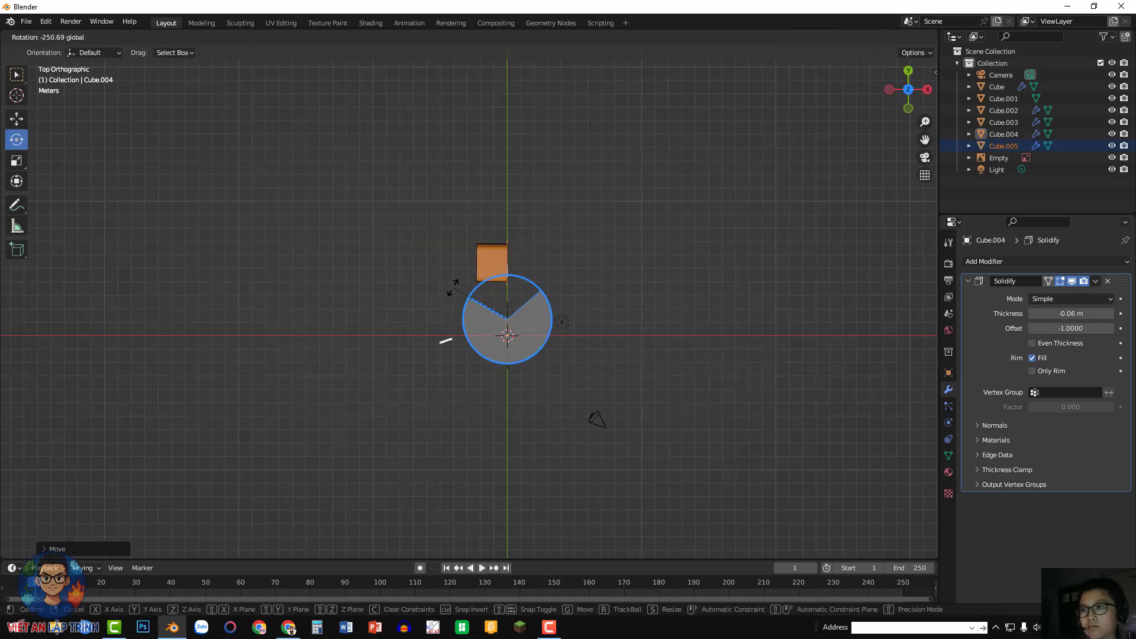
pyautogui.moveTo(435, 384); pyautogui.dragTo(434, 384)
pyautogui.click(17, 119)
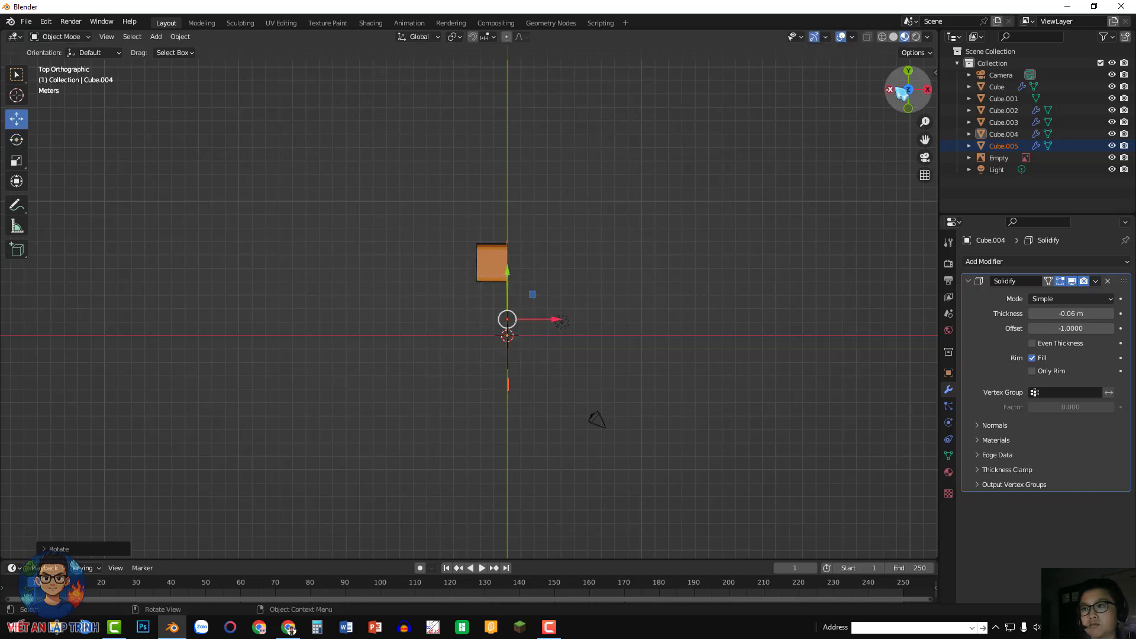
# - Align the copied eye and the original eye along Y on the head's front in the right view
pyautogui.click(928, 90)
pyautogui.moveTo(575, 298); pyautogui.dragTo(642, 296)
pyautogui.scroll(15, 643, 296)
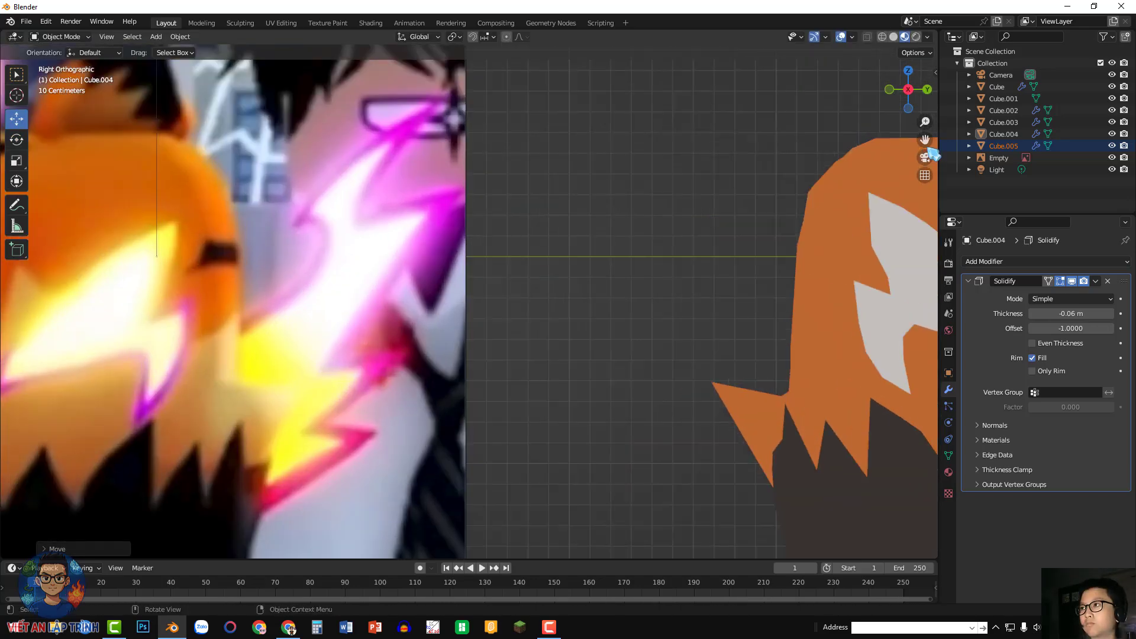
pyautogui.keyDown('shift'); pyautogui.moveTo(929, 151); pyautogui.dragTo(350, 161, button='middle'); pyautogui.keyUp('shift')
pyautogui.scroll(-7, 827, 257)
pyautogui.moveTo(830, 292); pyautogui.dragTo(836, 293)
pyautogui.click(1003, 134)
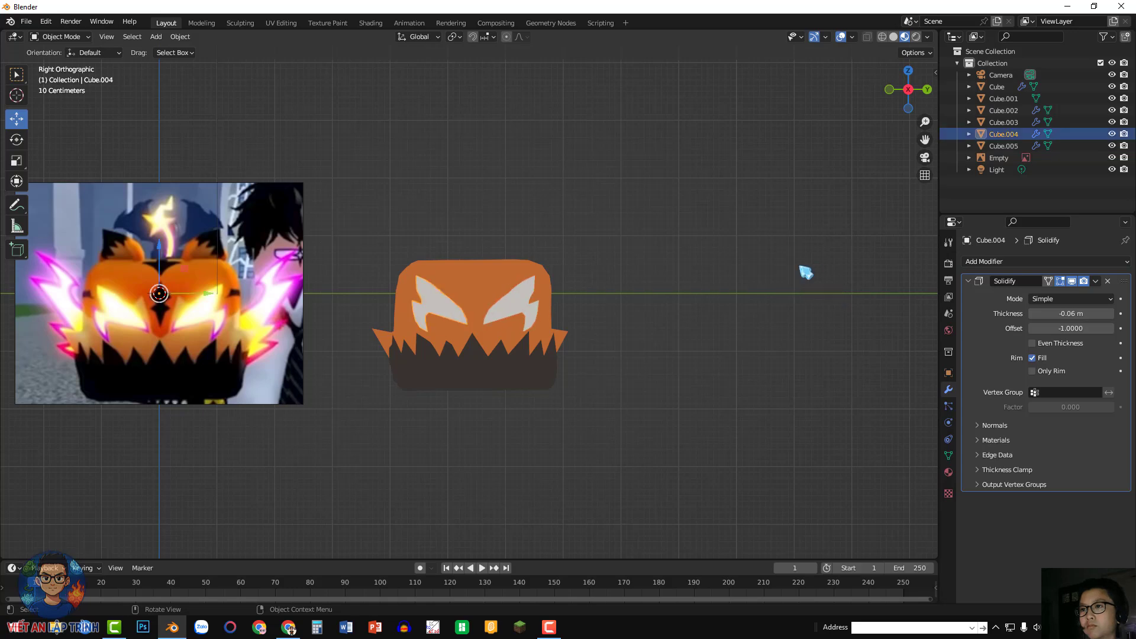
pyautogui.moveTo(207, 293); pyautogui.dragTo(204, 293)
pyautogui.click(727, 180)
# - Add a new cube mesh at the reference image and switch it to Edit Mode
pyautogui.keyDown('shift'); pyautogui.moveTo(274, 208); pyautogui.dragTo(568, 208, button='middle'); pyautogui.keyUp('shift')
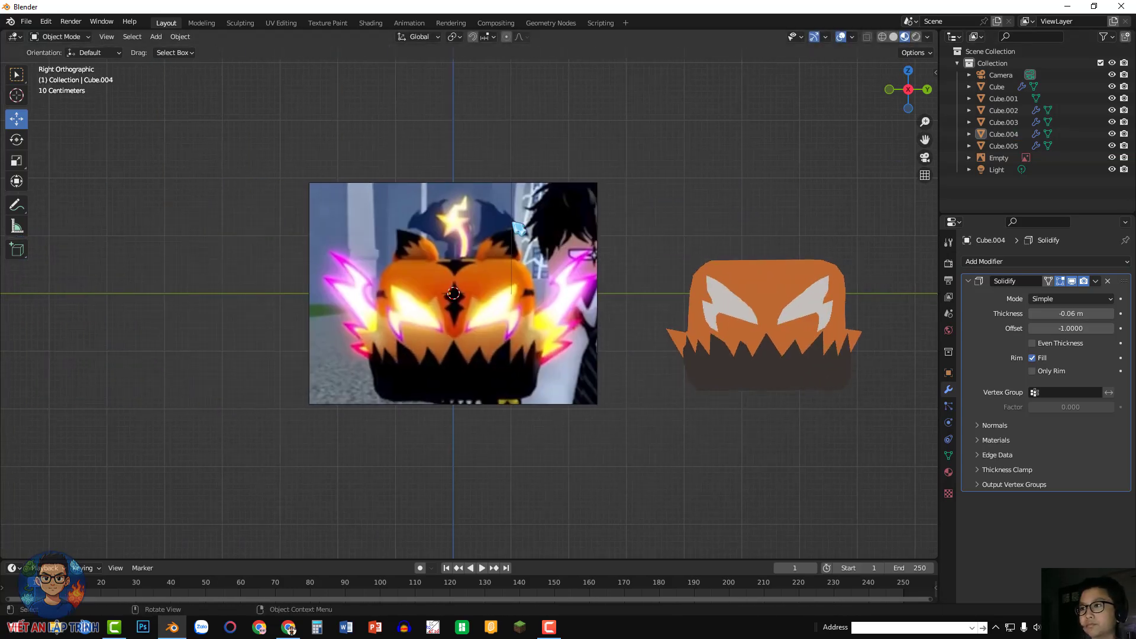
pyautogui.click(568, 208)
pyautogui.click(685, 197)
pyautogui.hotkey('shift', 'a')
pyautogui.moveTo(668, 208)
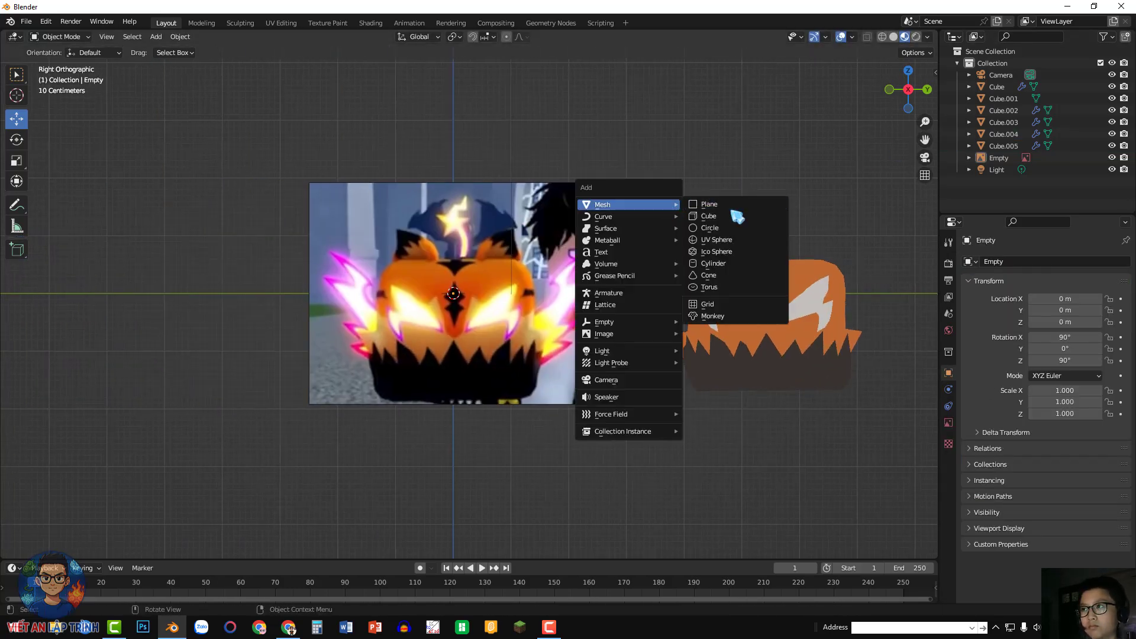
pyautogui.click(729, 216)
pyautogui.press('Tab')
# - Trace the flame wing on the reference image's right side, merge the outline's ends and fill it with a face
pyautogui.scroll(5, 284, 168)
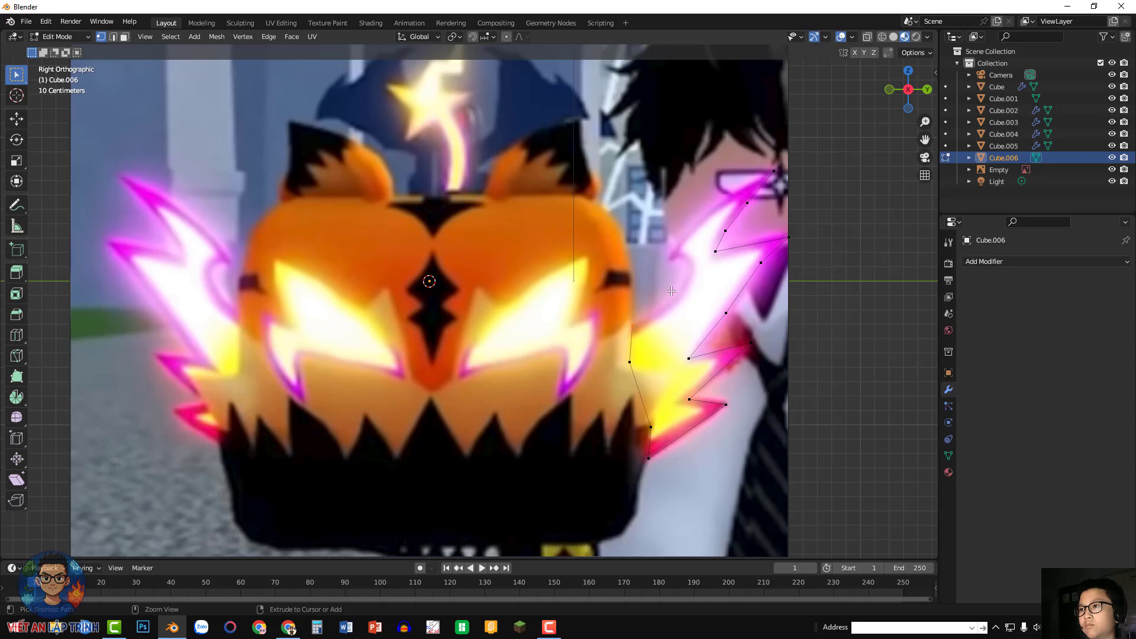
pyautogui.press('m')
pyautogui.click(766, 175)
pyautogui.press('a')
pyautogui.press('f')
pyautogui.scroll(-5, 755, 175)
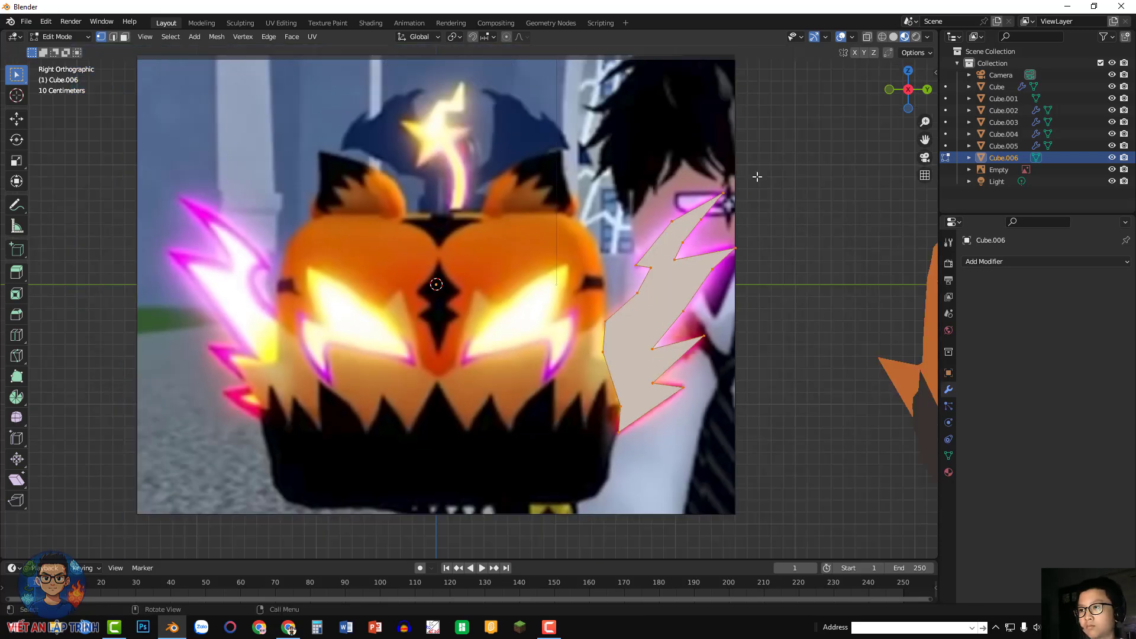
# - Move the flame wing shape along Y to the side of the modelled head and align it with the head's depth
pyautogui.hotkey('shift', 'space')
pyautogui.press('g')
pyautogui.moveTo(611, 303); pyautogui.dragTo(918, 319)
pyautogui.moveTo(919, 318); pyautogui.dragTo(771, 197, button='middle')
pyautogui.click(909, 88)
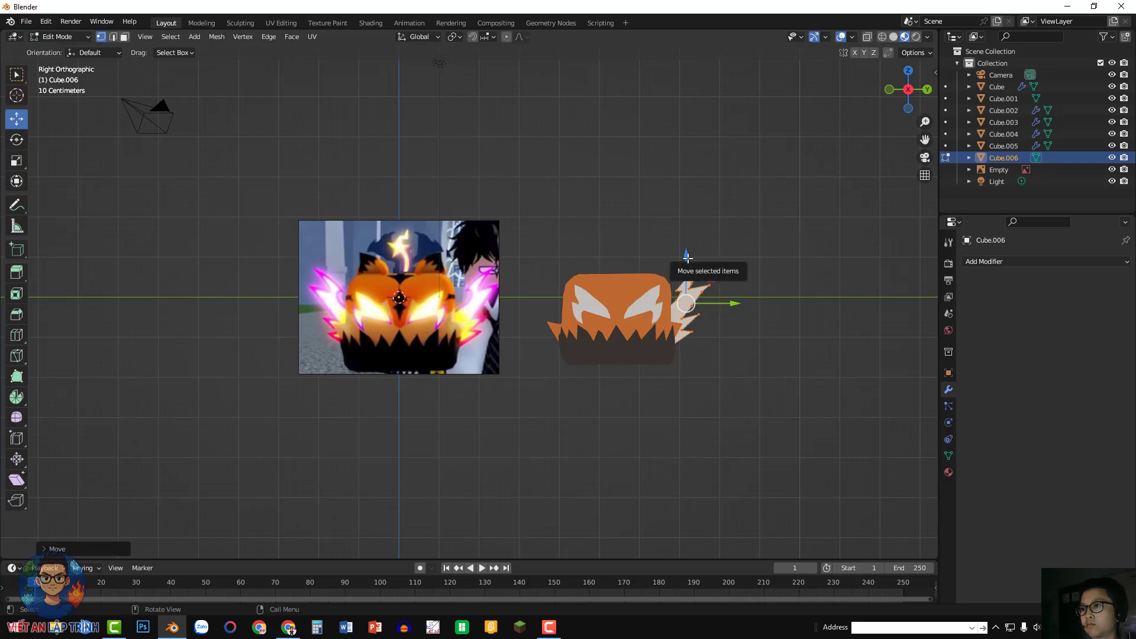
# - Add a Solidify modifier to the flame wing with a thickness of 0.29 m
pyautogui.press('a')
pyautogui.click(1006, 261)
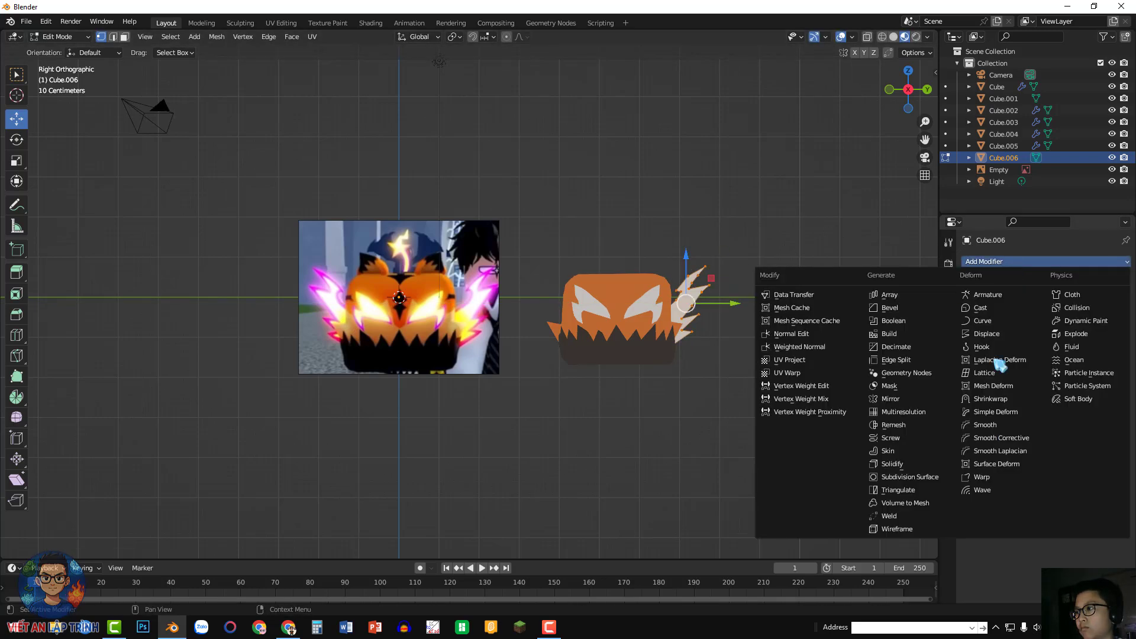
pyautogui.click(891, 472)
pyautogui.moveTo(819, 278); pyautogui.dragTo(781, 254, button='middle')
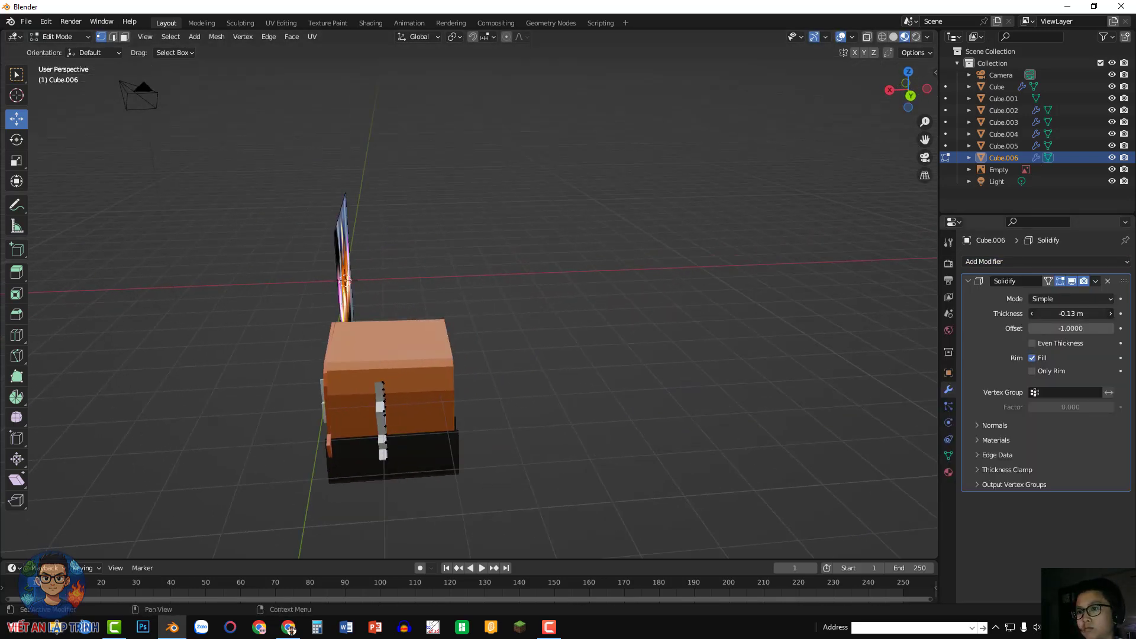
# - Copy and paste the flame wing in Object Mode and move the copy along Y away from the original
pyautogui.press('Tab')
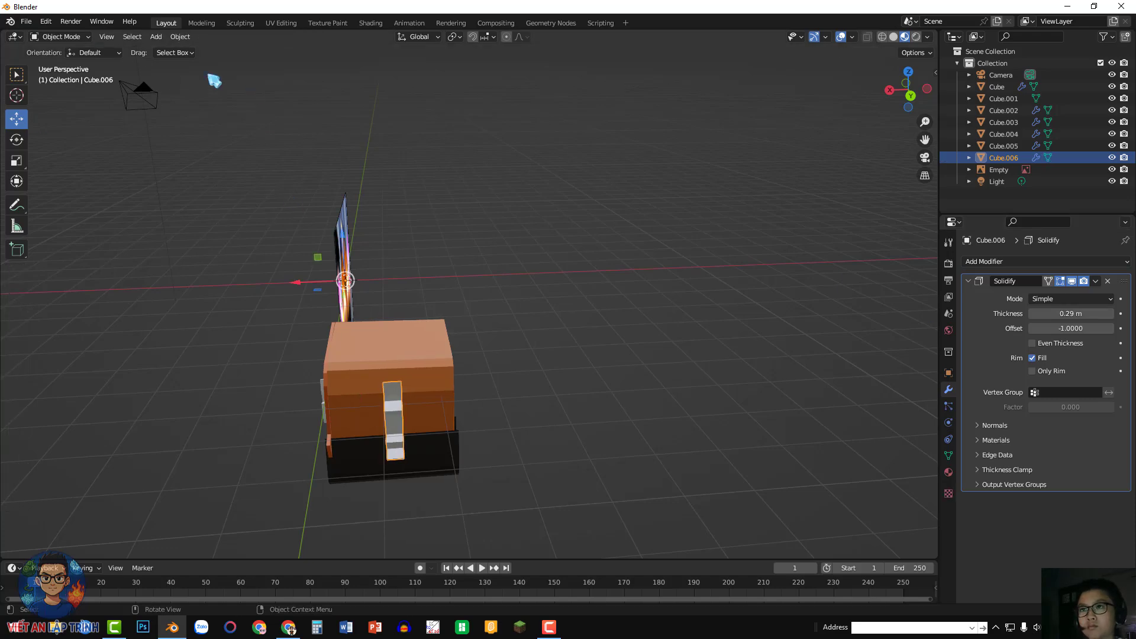
pyautogui.click(180, 36)
pyautogui.click(225, 169)
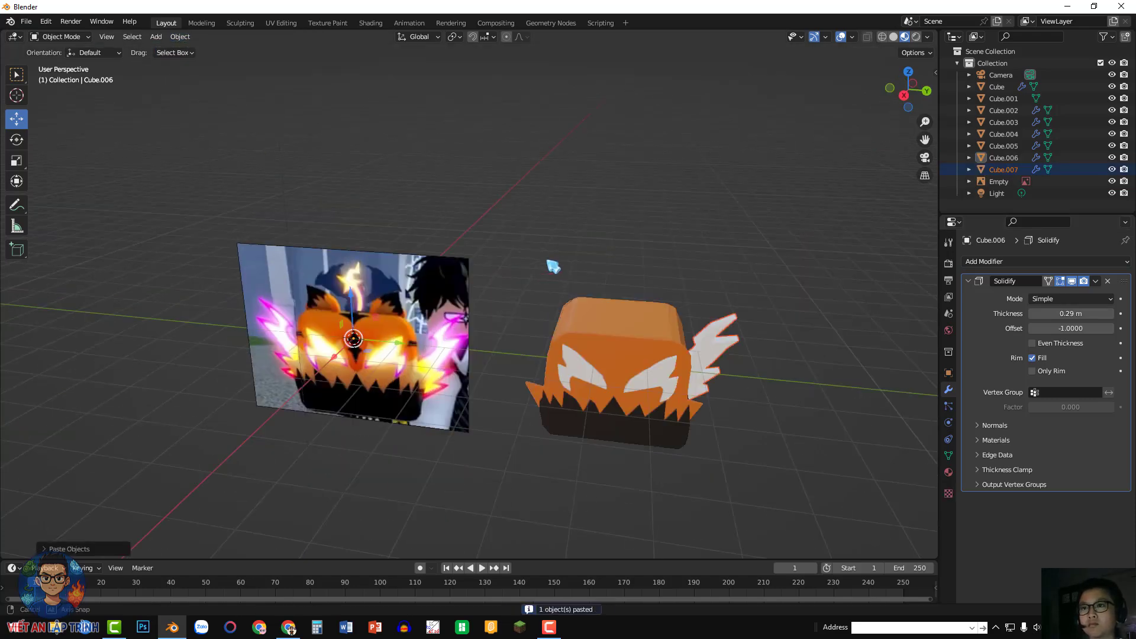
pyautogui.moveTo(554, 266); pyautogui.dragTo(577, 267, button='middle')
pyautogui.moveTo(444, 345); pyautogui.dragTo(263, 349)
# - Rotate the copied flame wing about Z in Top view to face the opposite way
pyautogui.click(17, 139)
pyautogui.moveTo(236, 237); pyautogui.dragTo(178, 272, button='middle')
pyautogui.click(908, 76)
pyautogui.scroll(-2, 661, 234)
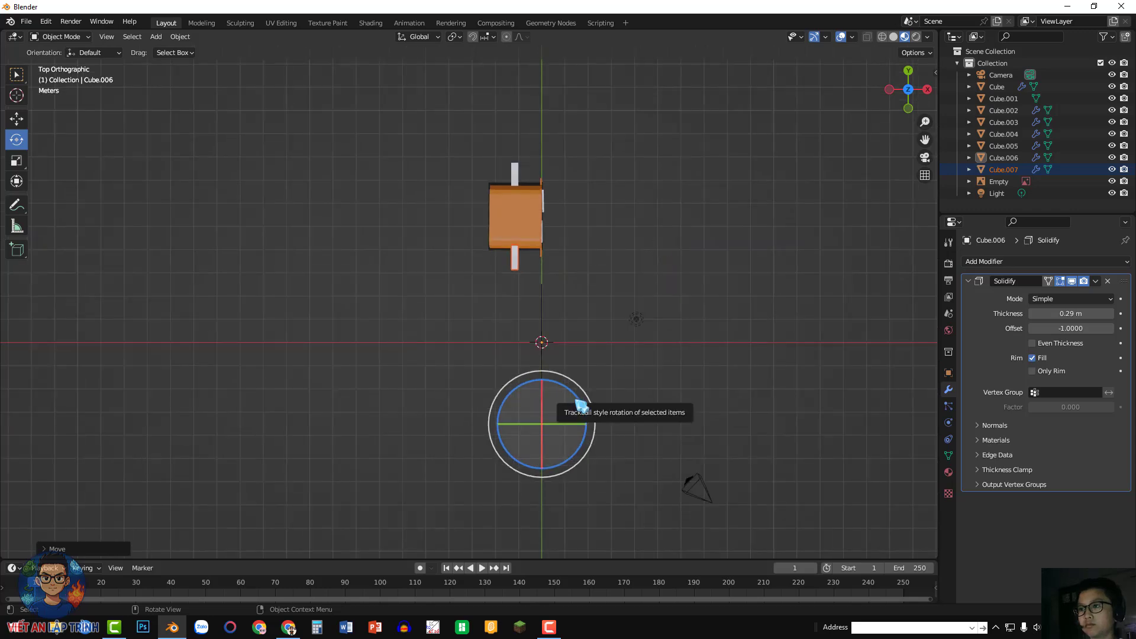
pyautogui.moveTo(576, 398); pyautogui.dragTo(502, 443)
# - Move the mirrored flame wing along Y and X so it attaches to the head's other side
pyautogui.scroll(-4, 503, 436)
pyautogui.moveTo(533, 331); pyautogui.dragTo(514, 165)
pyautogui.click(16, 118)
pyautogui.moveTo(546, 213); pyautogui.dragTo(519, 213)
pyautogui.moveTo(477, 168); pyautogui.dragTo(476, 155)
pyautogui.click(651, 136)
pyautogui.click(927, 89)
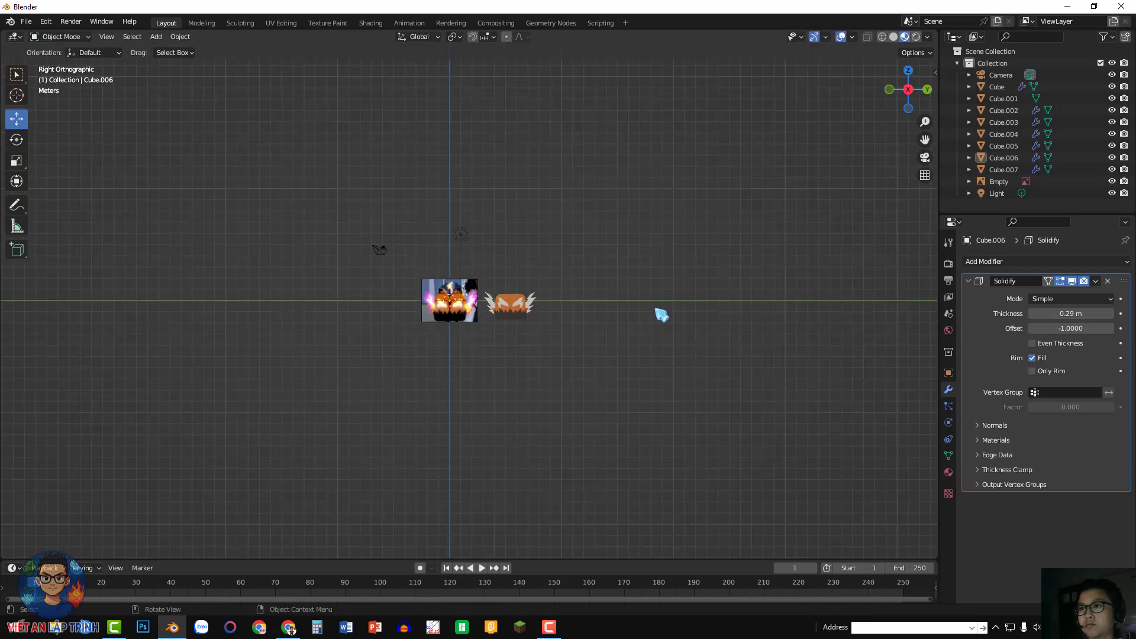
# - Add another cube at the reference image and delete its vertices in Edit Mode
pyautogui.scroll(10, 661, 314)
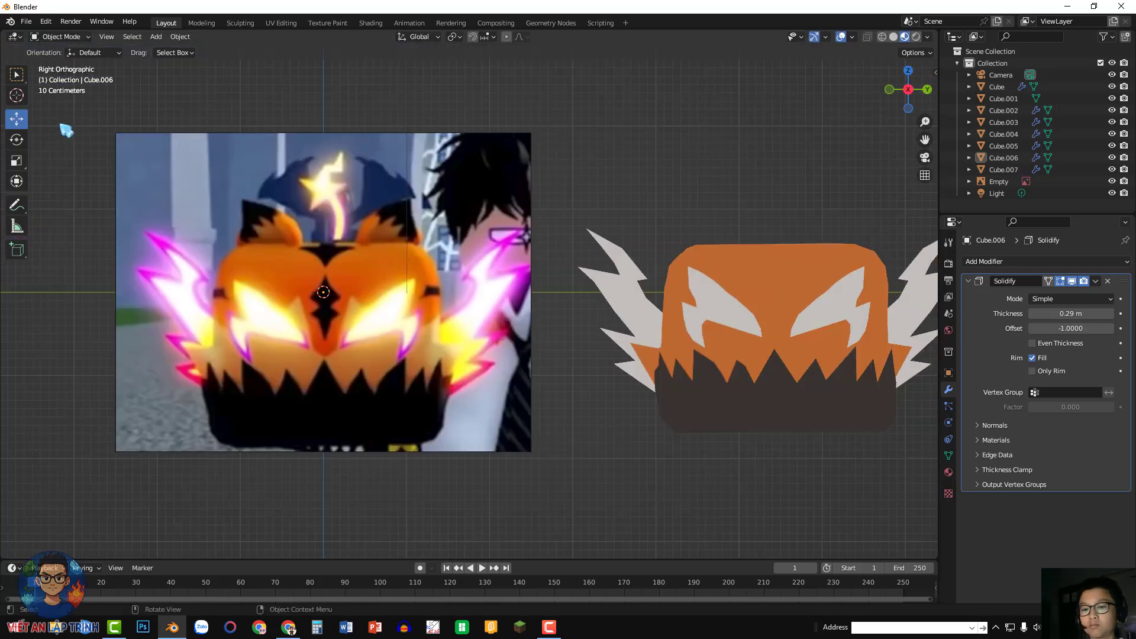
pyautogui.hotkey('shift', 'a')
pyautogui.moveTo(66, 127)
pyautogui.click(178, 139)
pyautogui.press('Tab')
pyautogui.press('x')
pyautogui.click(215, 153)
# - Trace the tiger's ear on the reference image's right side, merge the ends at center and fill the outline with a face
pyautogui.scroll(2, 49, 127)
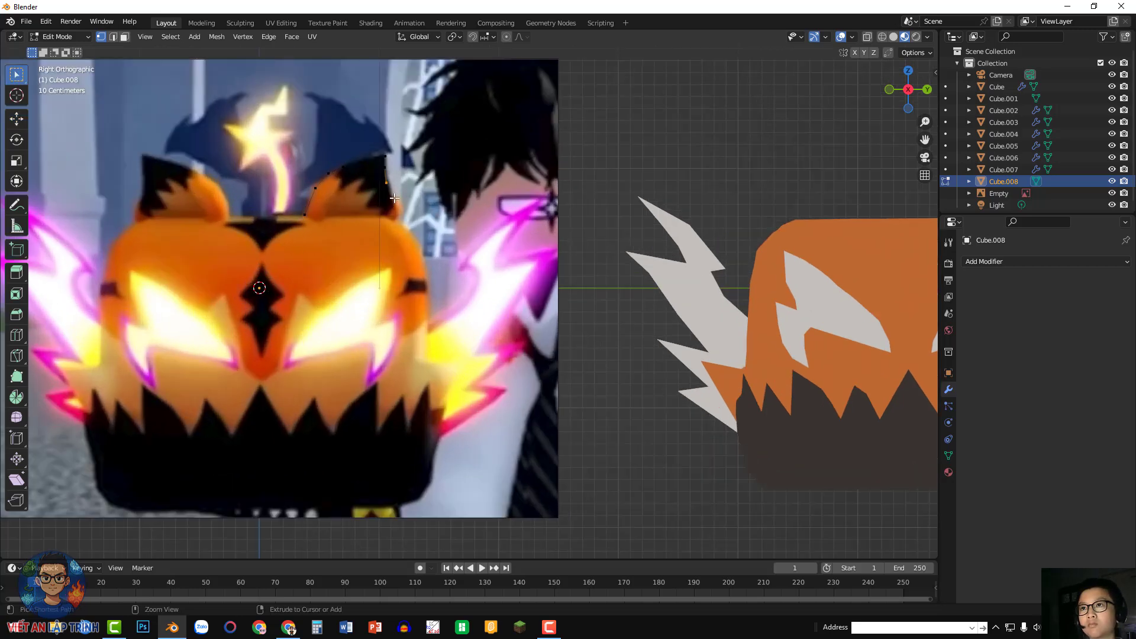
pyautogui.press('m')
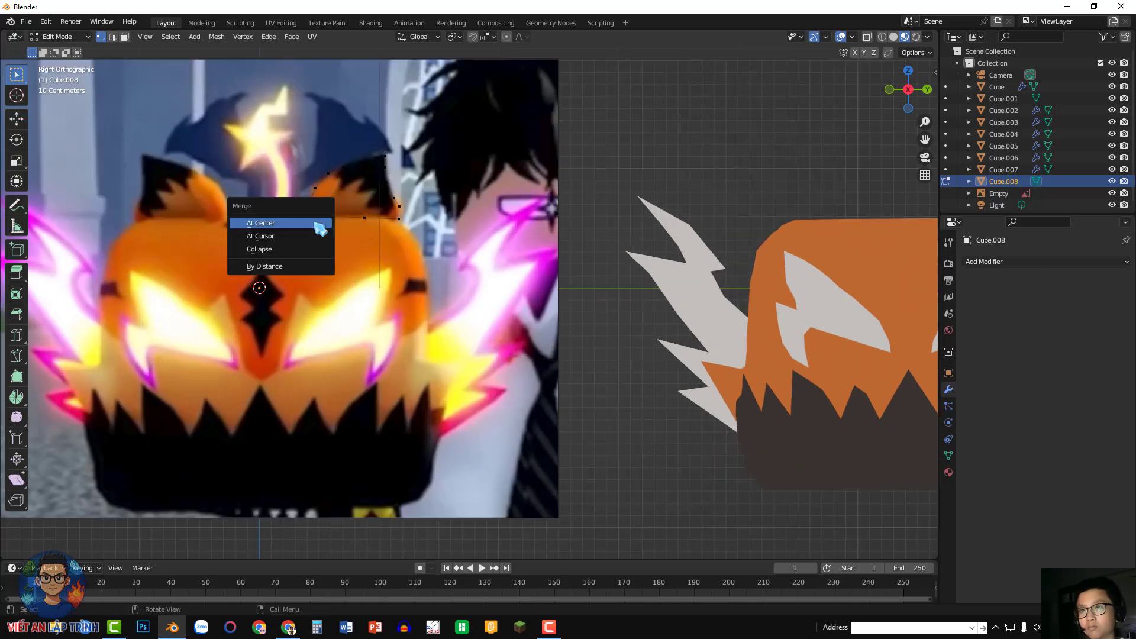
pyautogui.click(320, 226)
pyautogui.press('a')
pyautogui.press('f')
# - Move the ear shape along Y onto the head, lower it slightly along Z and push it back along X
pyautogui.click(14, 117)
pyautogui.moveTo(418, 188); pyautogui.dragTo(1074, 187)
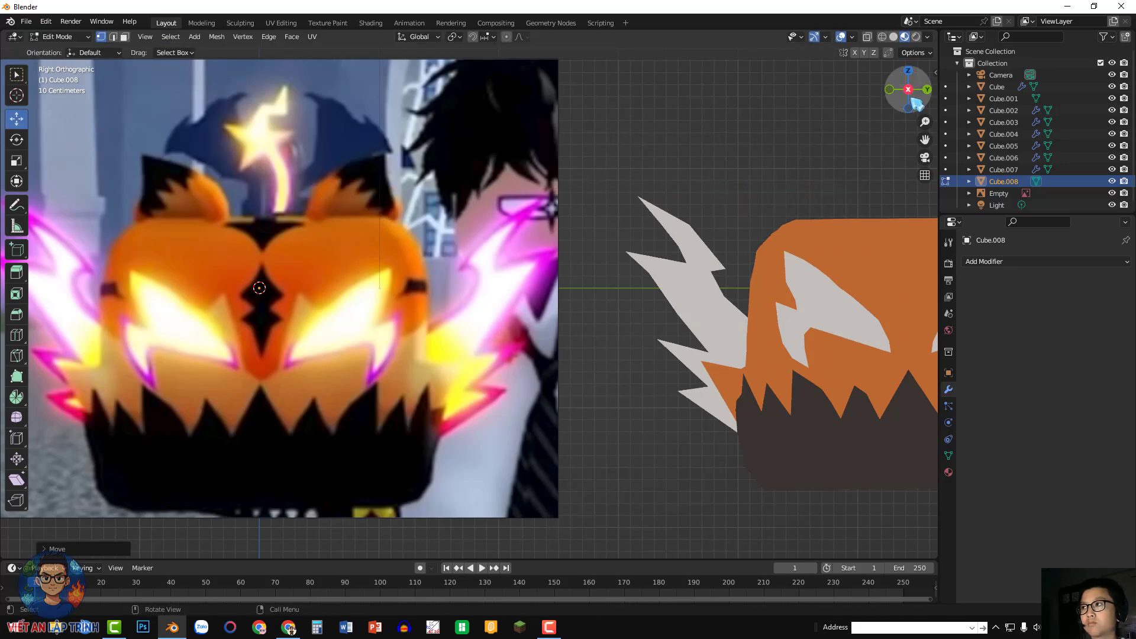
pyautogui.keyDown('shift'); pyautogui.moveTo(921, 144); pyautogui.dragTo(456, 183, button='middle'); pyautogui.keyUp('shift')
pyautogui.click(475, 255)
pyautogui.moveTo(475, 215); pyautogui.dragTo(475, 219)
pyautogui.press('a')
pyautogui.moveTo(474, 219); pyautogui.dragTo(669, 231, button='middle')
pyautogui.moveTo(53, 451); pyautogui.dragTo(189, 390)
# - Add a Solidify modifier to the ear with a thickness of 0.16 m
pyautogui.click(1034, 260)
pyautogui.moveTo(498, 296); pyautogui.dragTo(649, 261, button='middle')
pyautogui.click(892, 464)
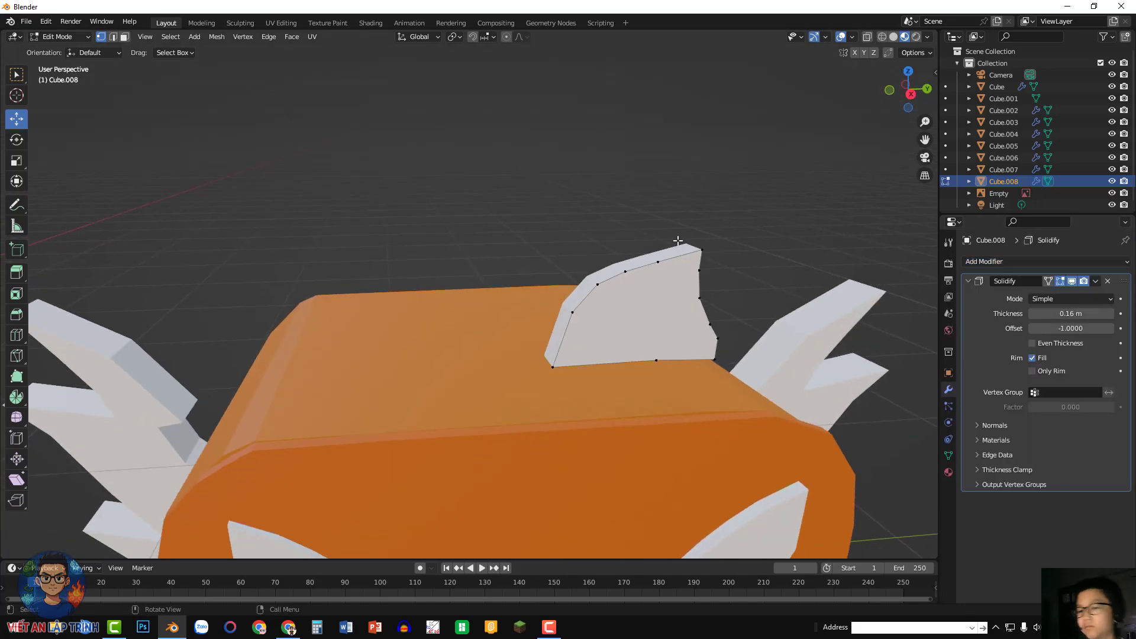
# - Copy and paste the ear in Object Mode and move the copy along Y away from the head in Top view
pyautogui.press('Tab')
pyautogui.click(180, 37)
pyautogui.click(195, 168)
pyautogui.click(180, 37)
pyautogui.click(195, 180)
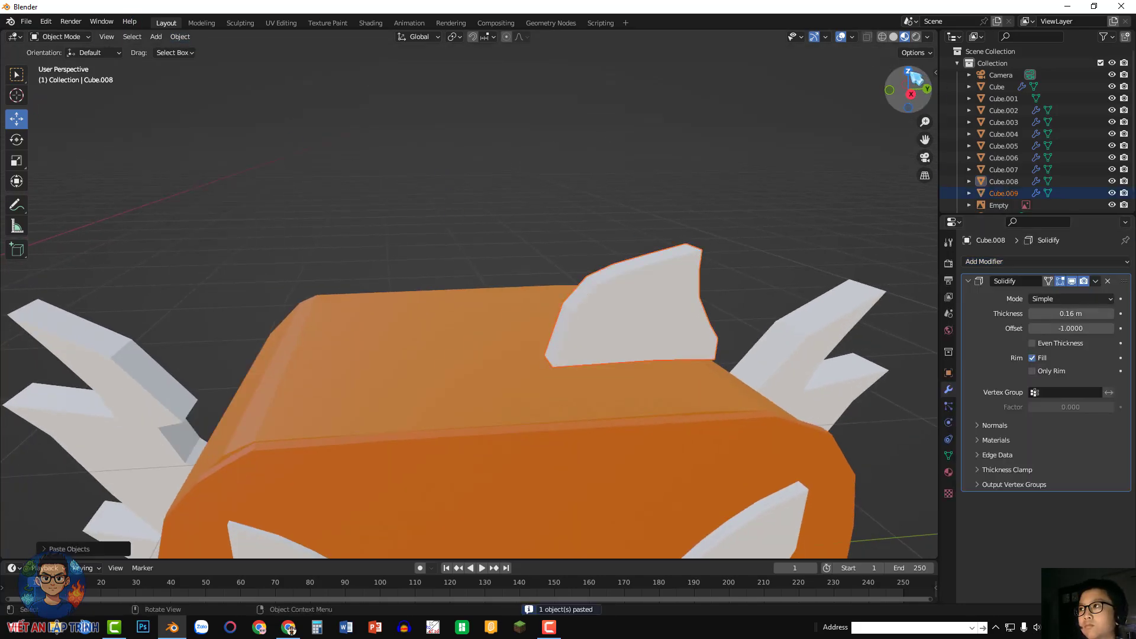
pyautogui.click(908, 72)
pyautogui.scroll(-2, 96, 171)
pyautogui.press('g')
pyautogui.press('y')
pyautogui.click(316, 291)
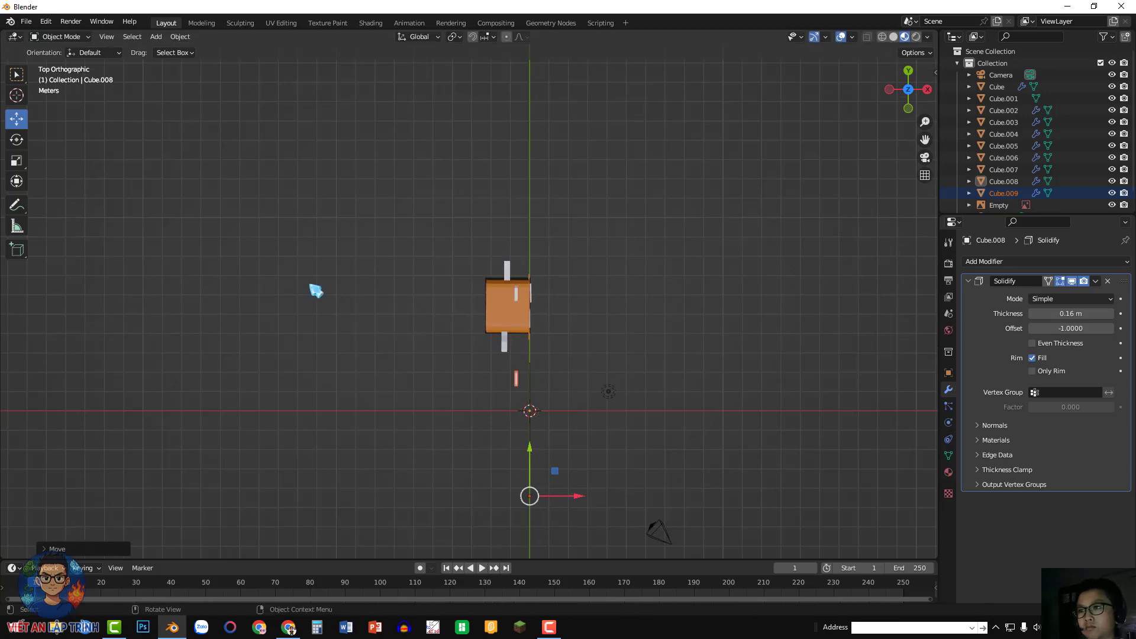
# - Rotate the copied ear about Z to face the opposite way and move it along Y and X back towards the head
pyautogui.click(17, 140)
pyautogui.scroll(-3, 515, 367)
pyautogui.moveTo(527, 362); pyautogui.dragTo(529, 373)
pyautogui.moveTo(471, 428); pyautogui.dragTo(470, 426)
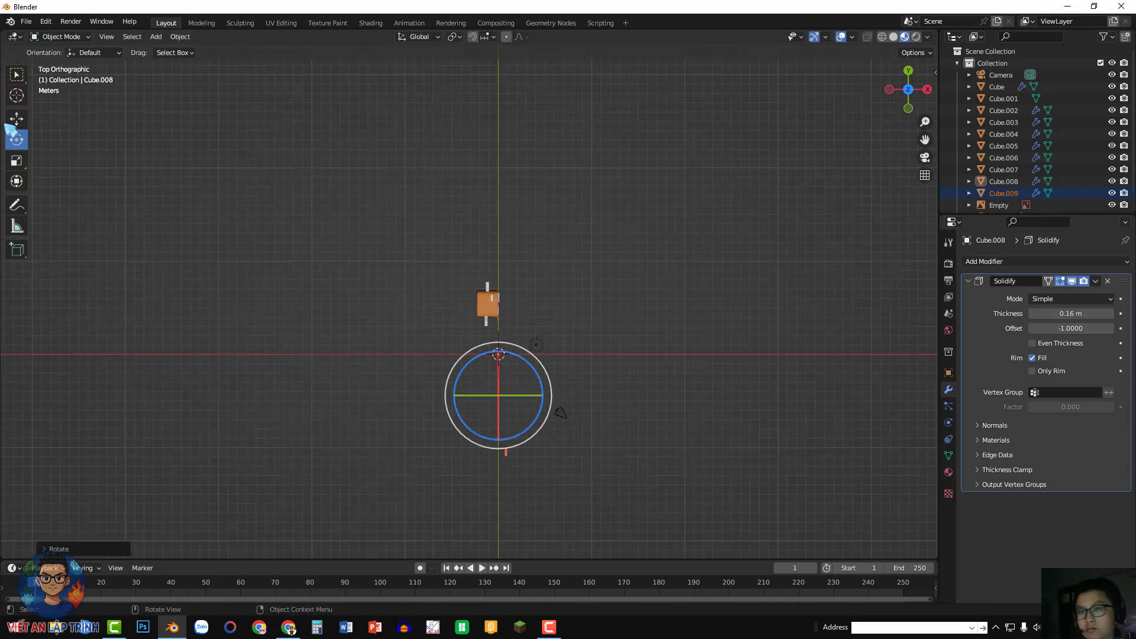
pyautogui.click(16, 119)
pyautogui.moveTo(501, 354); pyautogui.dragTo(501, 215)
pyautogui.moveTo(544, 256); pyautogui.dragTo(530, 257)
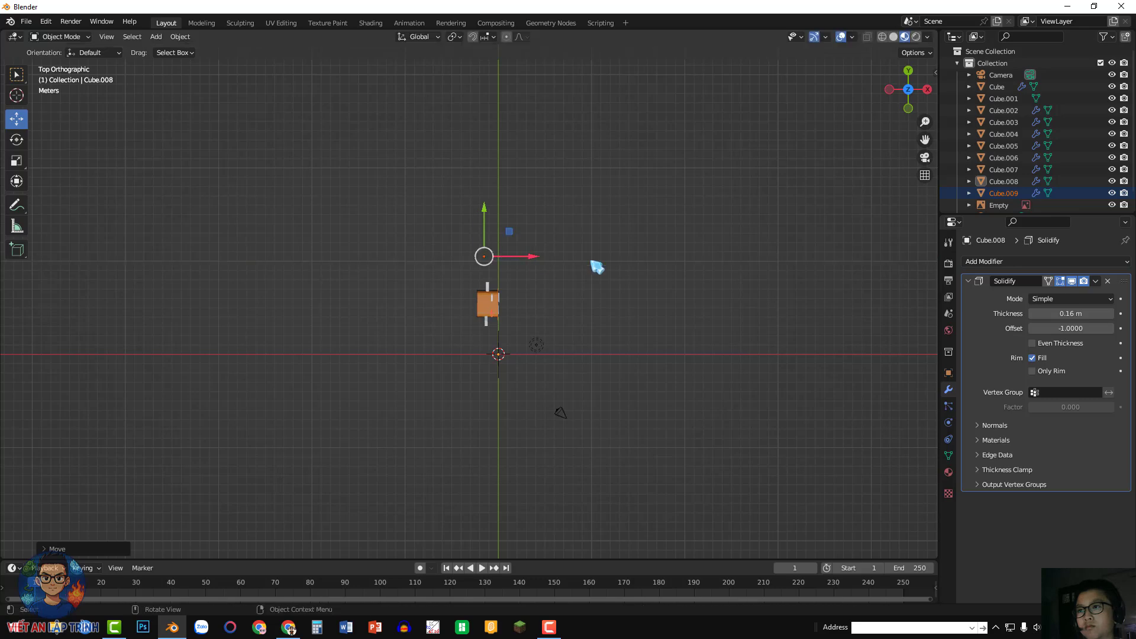
# - Align the copied ear along Y on the head's other side in the right view
pyautogui.scroll(5, 888, 112)
pyautogui.click(928, 89)
pyautogui.scroll(8, 828, 119)
pyautogui.moveTo(787, 296); pyautogui.dragTo(789, 320, button='middle')
pyautogui.scroll(-4, 789, 319)
pyautogui.moveTo(779, 338); pyautogui.dragTo(804, 338)
pyautogui.click(698, 284)
pyautogui.scroll(-1, 698, 284)
pyautogui.moveTo(698, 284); pyautogui.dragTo(695, 251, button='middle')
# - Select the copied ear and nudge it slightly back along Y to match the reference's ear spacing
pyautogui.scroll(1, 695, 252)
pyautogui.keyDown('shift'); pyautogui.moveTo(367, 184); pyautogui.dragTo(716, 192, button='middle'); pyautogui.keyUp('shift')
pyautogui.scroll(7, 717, 191)
pyautogui.scroll(-8, 716, 191)
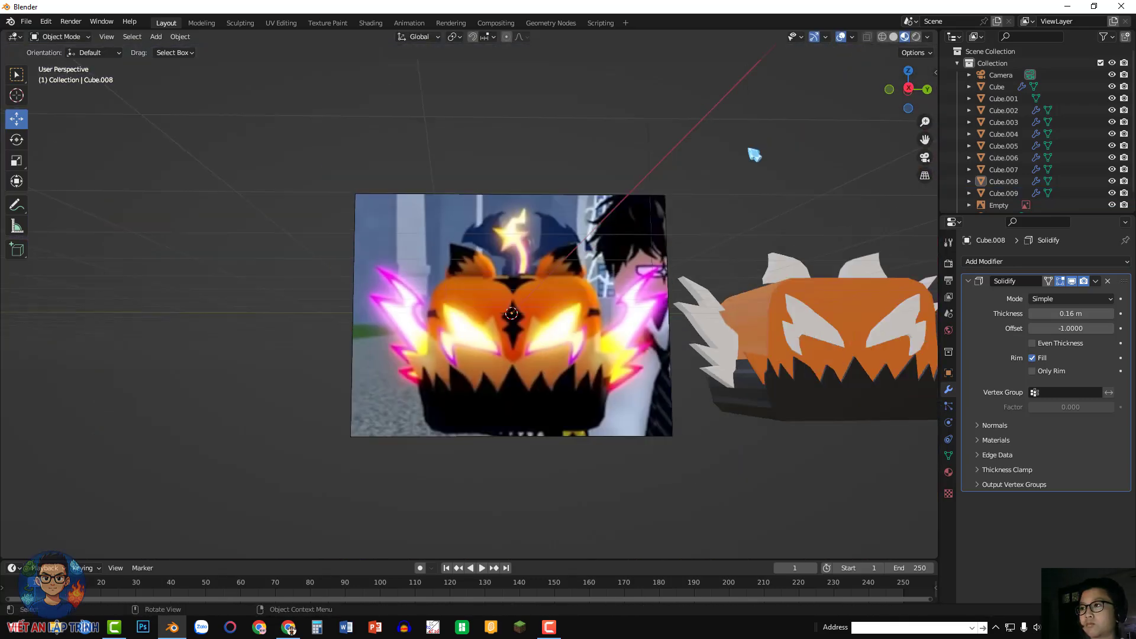
pyautogui.moveTo(750, 150); pyautogui.dragTo(730, 152, button='middle')
pyautogui.click(812, 272)
pyautogui.scroll(-4, 812, 273)
pyautogui.moveTo(877, 323); pyautogui.dragTo(868, 322)
pyautogui.click(713, 191)
# - Lower the copied ear slightly along Z in Edit Mode so it sits on the head
pyautogui.scroll(5, 712, 190)
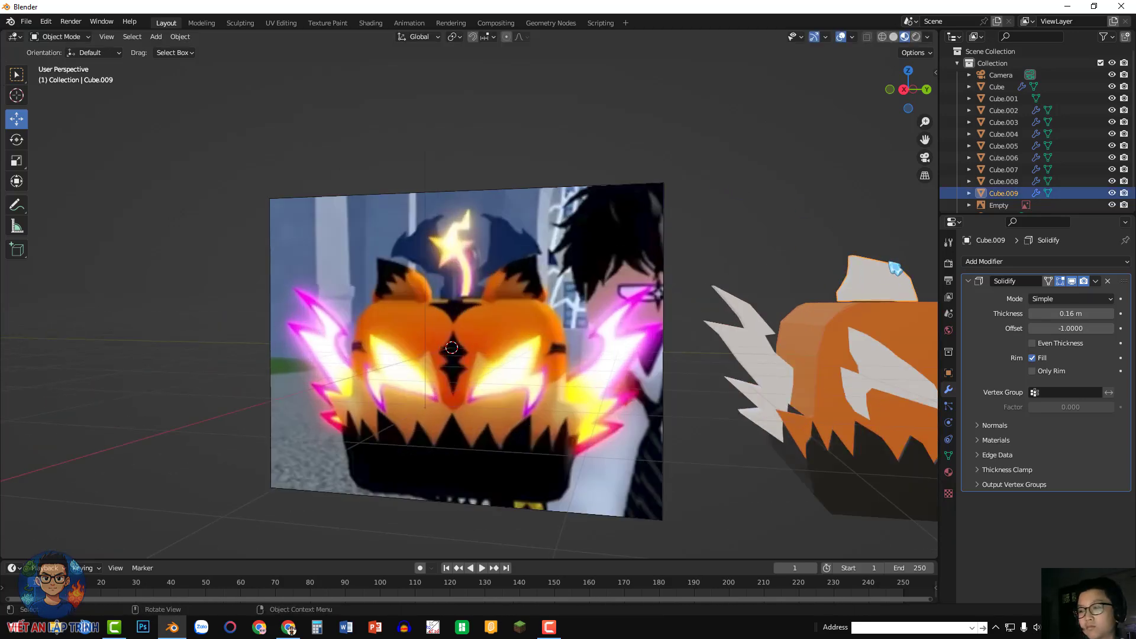
pyautogui.press('Tab')
pyautogui.scroll(4, 780, 209)
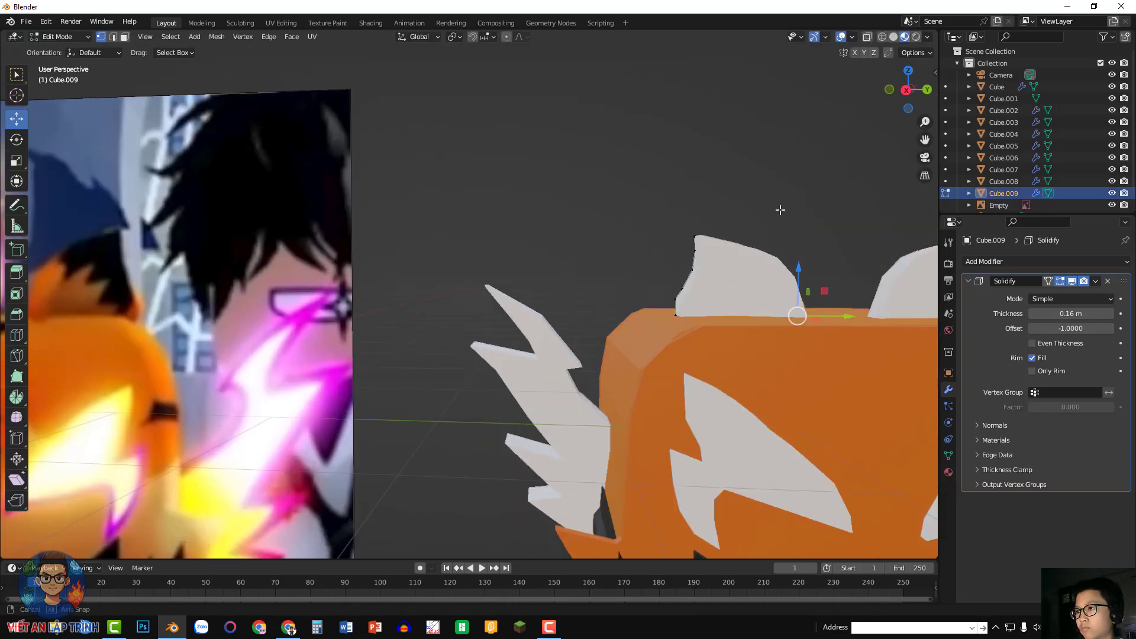
pyautogui.moveTo(780, 209); pyautogui.dragTo(497, 213, button='middle')
pyautogui.scroll(-7, 498, 213)
pyautogui.click(472, 254)
pyautogui.moveTo(472, 214); pyautogui.dragTo(472, 219)
pyautogui.click(458, 256)
pyautogui.click(583, 190)
# - Return to the right view of the reference image, add a new cube and delete its vertices in Edit Mode
pyautogui.moveTo(583, 190); pyautogui.dragTo(435, 171, button='middle')
pyautogui.moveTo(920, 144); pyautogui.dragTo(1135, 127)
pyautogui.click(908, 90)
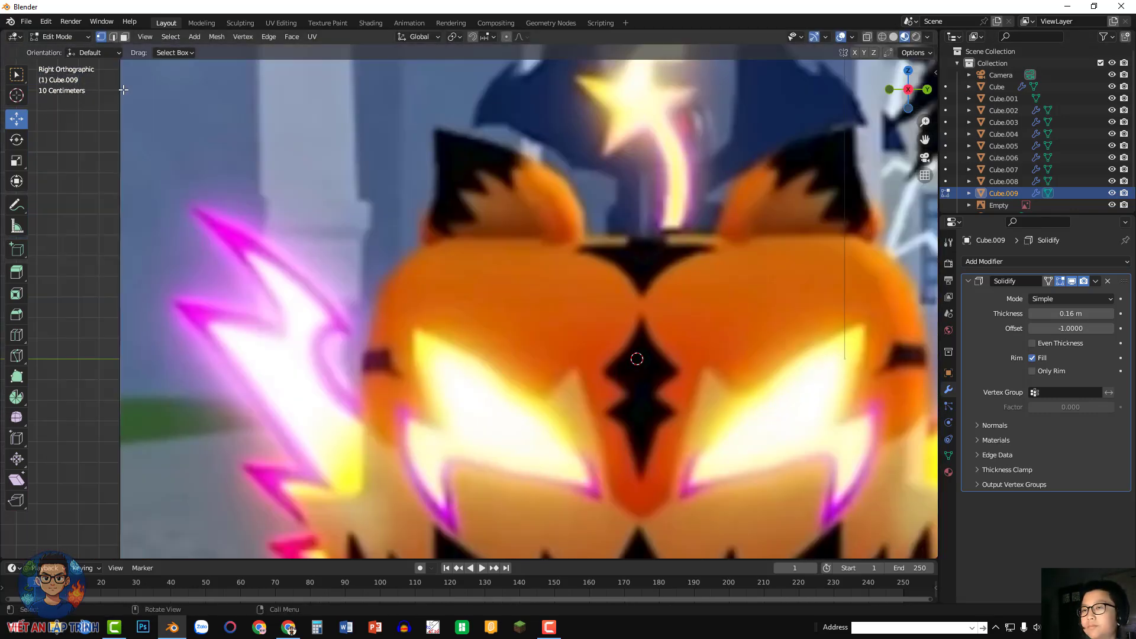
pyautogui.scroll(-4, 909, 95)
pyautogui.scroll(-1, 1005, 126)
pyautogui.moveTo(924, 139); pyautogui.dragTo(716, 117)
pyautogui.press('Tab')
pyautogui.hotkey('shift', 'a')
pyautogui.click(341, 195)
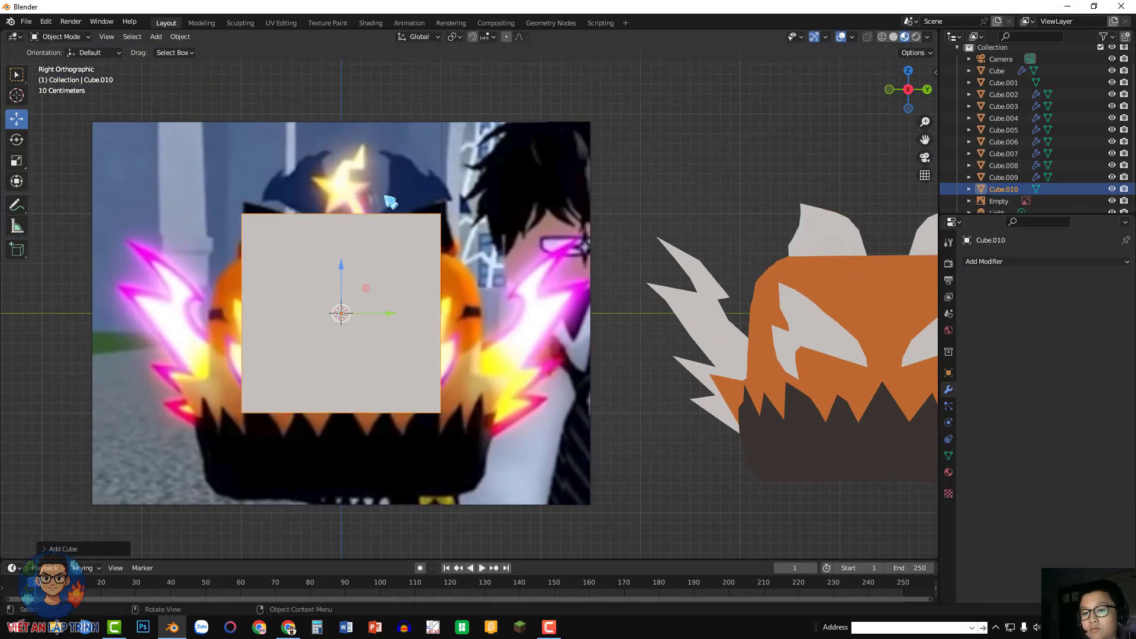
pyautogui.press('Tab')
pyautogui.press('x')
pyautogui.click(388, 200)
# - Trace the black marking on the reference's right-side ear, merge the outline's ends and fill it with a face
pyautogui.scroll(3, 388, 200)
pyautogui.click(19, 74)
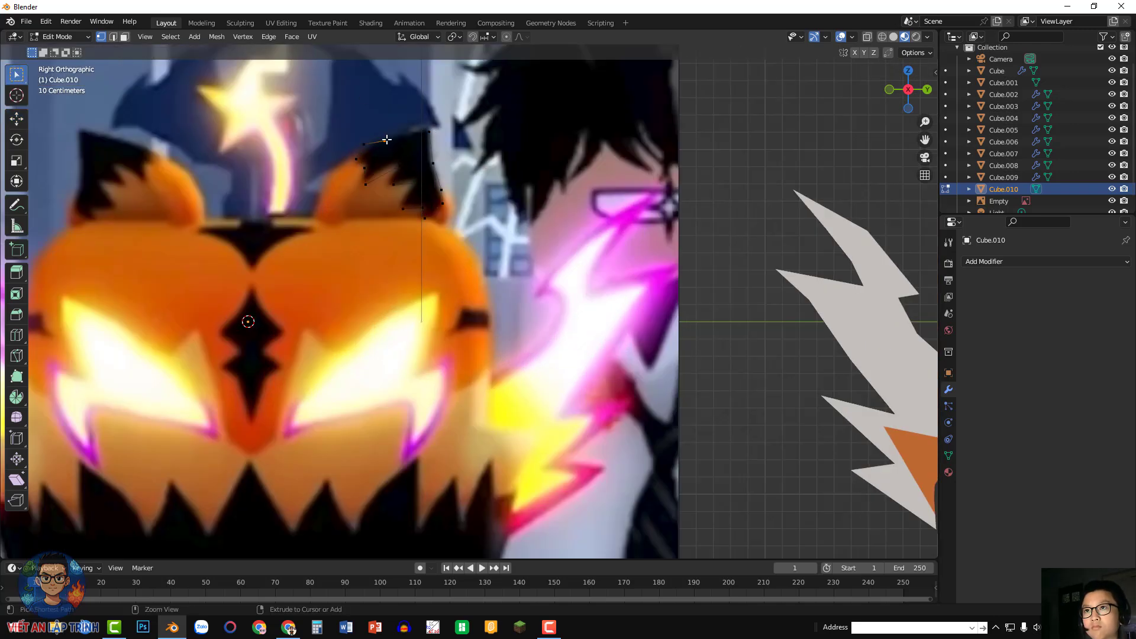
pyautogui.press('n')
pyautogui.press('m')
pyautogui.click(491, 122)
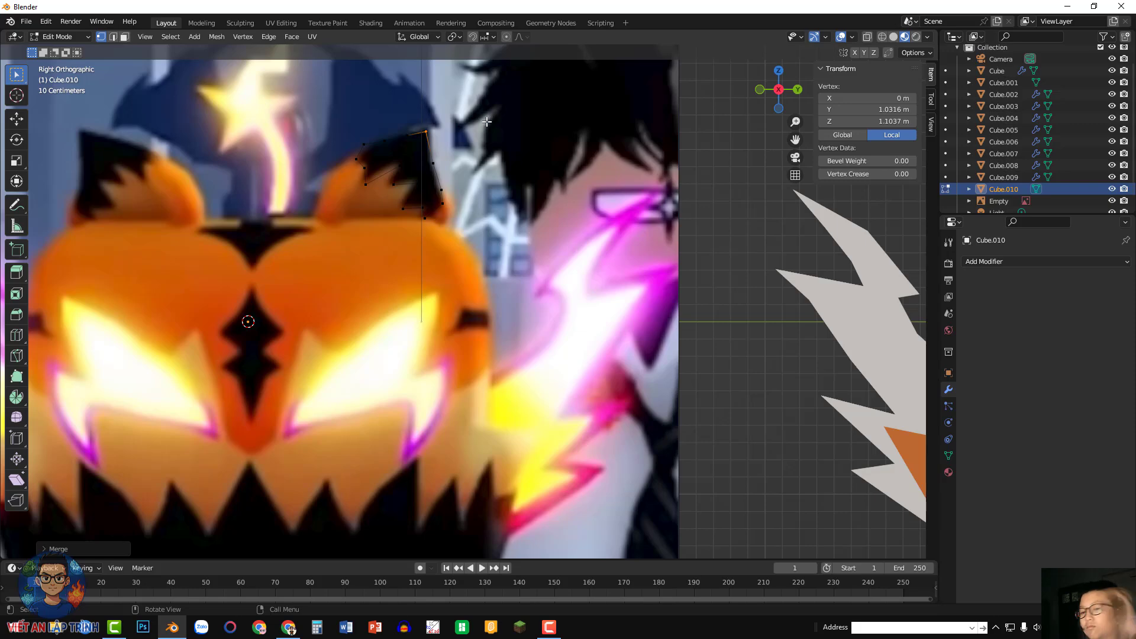
pyautogui.press('a')
pyautogui.press('f')
# - Move the ear marking along Y and X onto the matching ear of the model
pyautogui.click(16, 119)
pyautogui.scroll(-5, 249, 178)
pyautogui.moveTo(496, 251); pyautogui.dragTo(868, 290)
pyautogui.moveTo(651, 332); pyautogui.dragTo(551, 354, button='middle')
pyautogui.moveTo(237, 442); pyautogui.dragTo(346, 424)
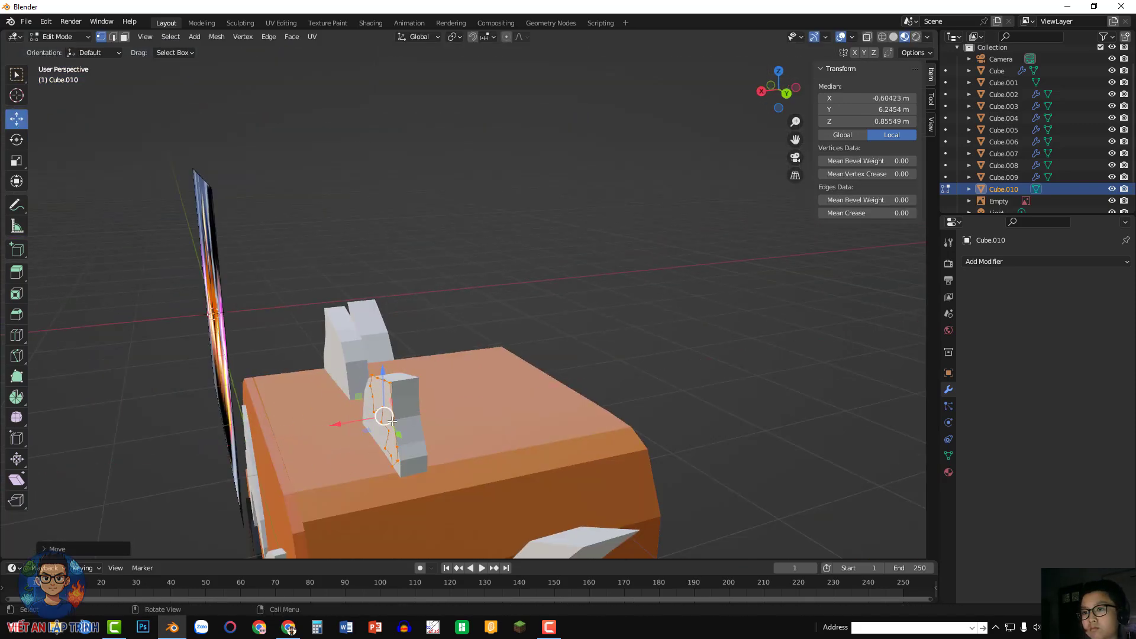
pyautogui.moveTo(391, 421); pyautogui.dragTo(431, 419, button='middle')
pyautogui.moveTo(808, 380); pyautogui.dragTo(800, 375)
# - Add a Solidify modifier to the ear marking and adjust its thickness to stand out from the ear
pyautogui.click(994, 261)
pyautogui.click(832, 438)
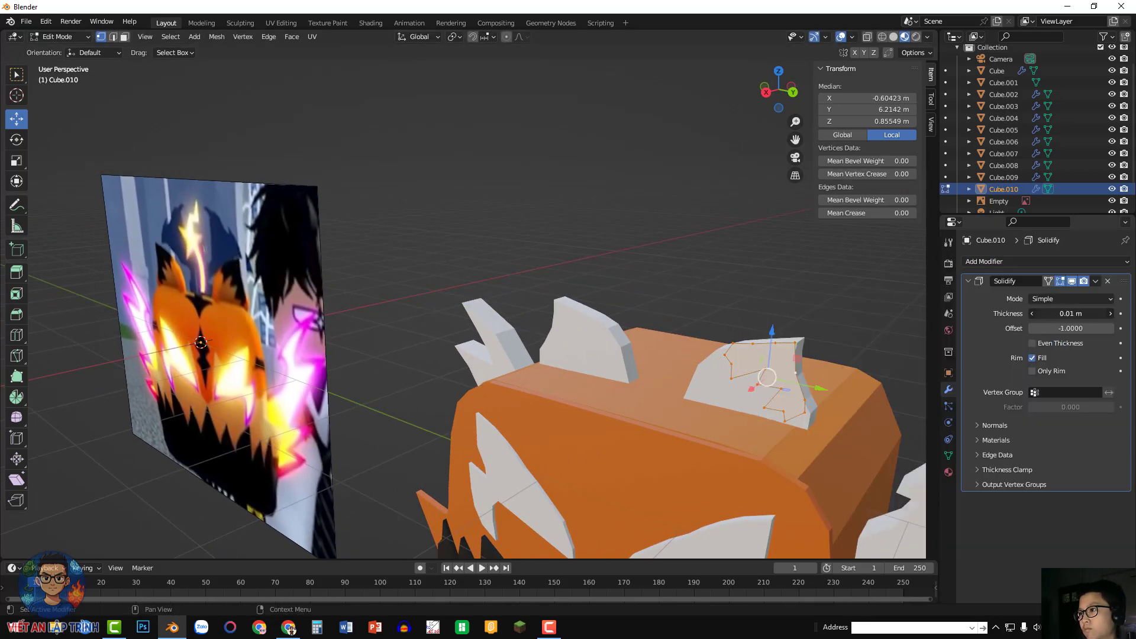
pyautogui.moveTo(931, 320); pyautogui.dragTo(838, 336, button='middle')
# - Create a new material for the ear marking and set its base color to black
pyautogui.click(948, 471)
pyautogui.click(1044, 312)
pyautogui.click(1070, 453)
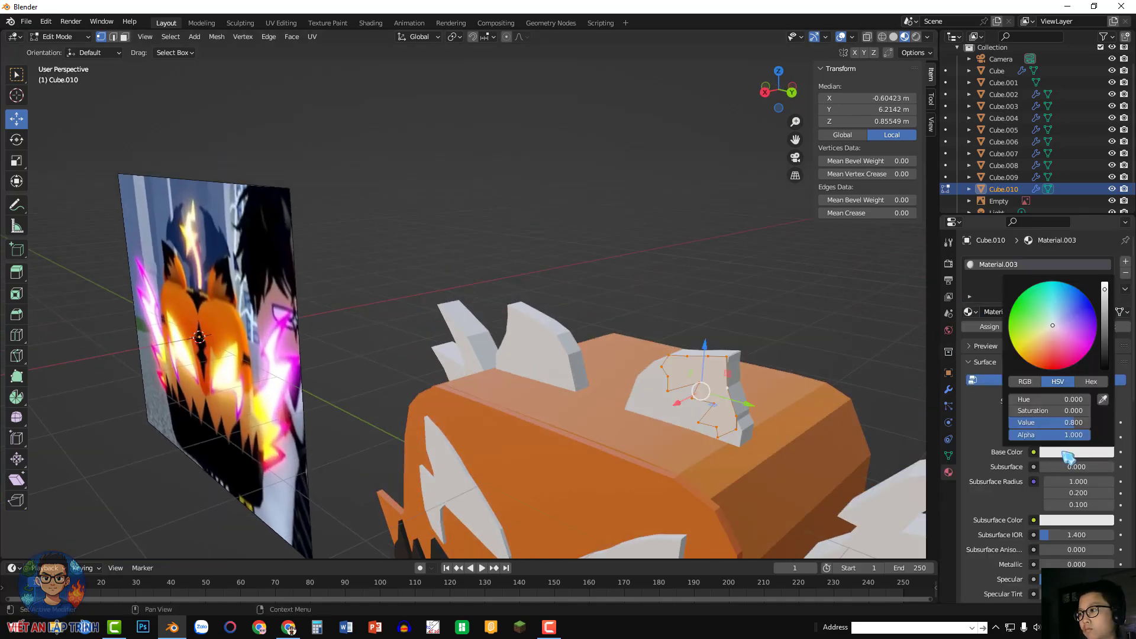
pyautogui.moveTo(1107, 292); pyautogui.dragTo(1107, 371)
pyautogui.click(892, 314)
# - Select the whole ear marking and nudge it slightly along Z
pyautogui.press('a')
pyautogui.moveTo(709, 346); pyautogui.dragTo(708, 346)
pyautogui.click(770, 283)
pyautogui.moveTo(770, 276); pyautogui.dragTo(799, 275, button='middle')
# - Copy and paste the black ear marking in Object Mode, move the copy along Y away from the head and switch to Top view
pyautogui.press('Tab')
pyautogui.click(180, 37)
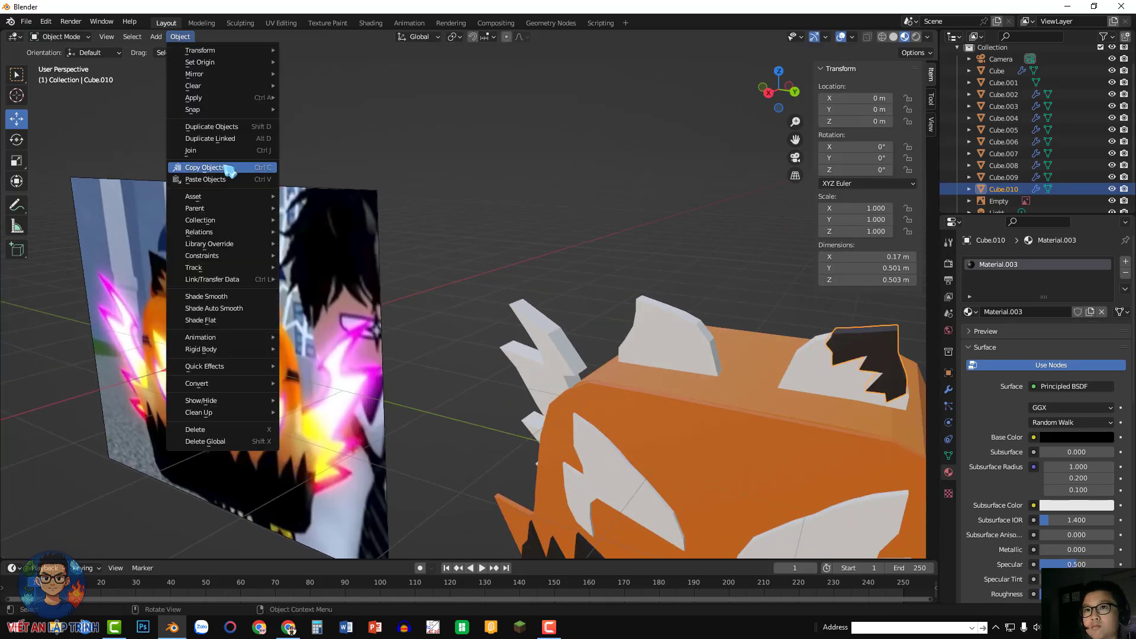
pyautogui.click(206, 180)
pyautogui.scroll(-5, 355, 284)
pyautogui.moveTo(397, 341); pyautogui.dragTo(160, 293)
pyautogui.click(779, 71)
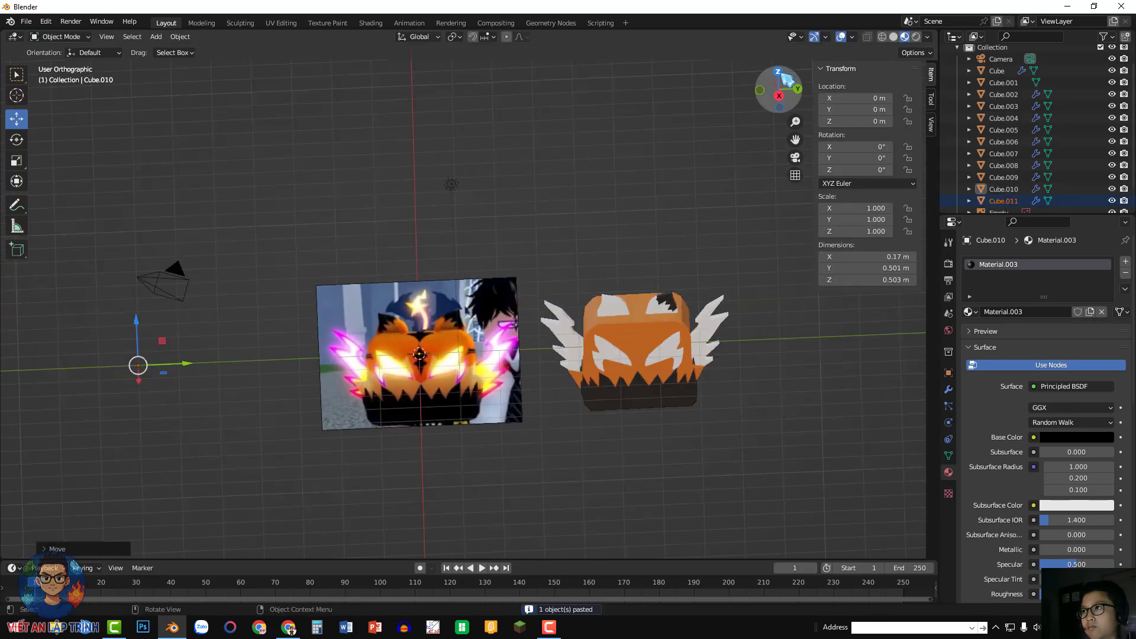
# - Rotate the copied black ear marking about 180° around Z in Top view
pyautogui.hotkey('shift', 'space')
pyautogui.press('r')
pyautogui.scroll(-1, 579, 361)
pyautogui.moveTo(568, 435); pyautogui.dragTo(514, 499)
pyautogui.scroll(-3, 548, 426)
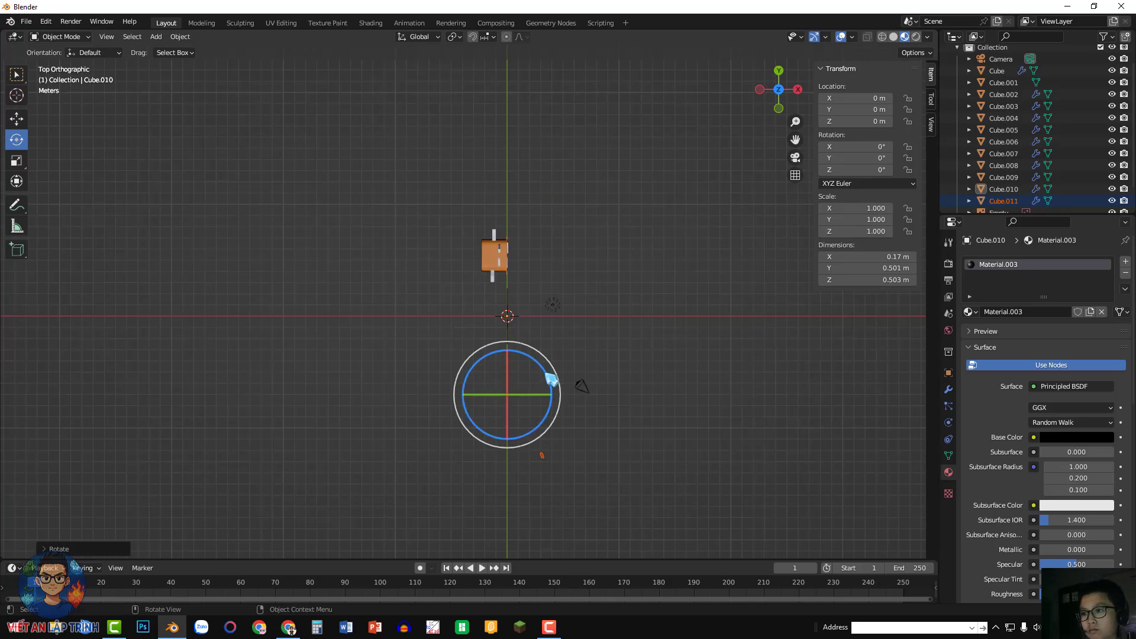
pyautogui.moveTo(547, 376); pyautogui.dragTo(558, 393)
pyautogui.click(584, 347)
# - Move the rotated marking copy along Y and X onto the opposite ear of the head
pyautogui.hotkey('shift', 'space')
pyautogui.press('g')
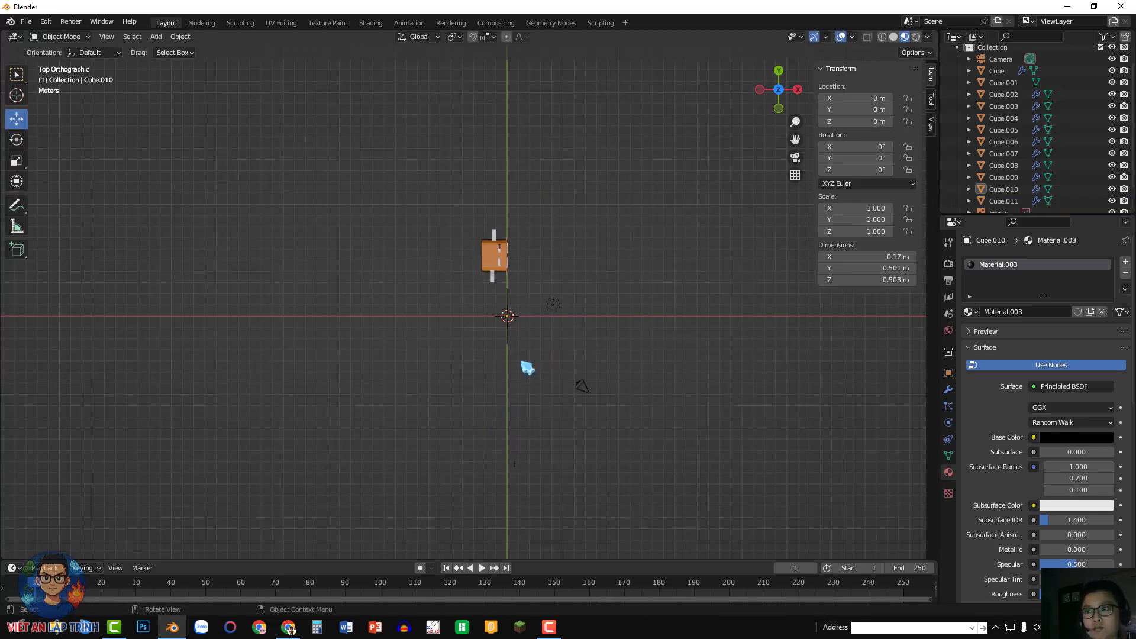
pyautogui.moveTo(508, 348); pyautogui.dragTo(513, 145)
pyautogui.click(798, 89)
pyautogui.scroll(15, 715, 241)
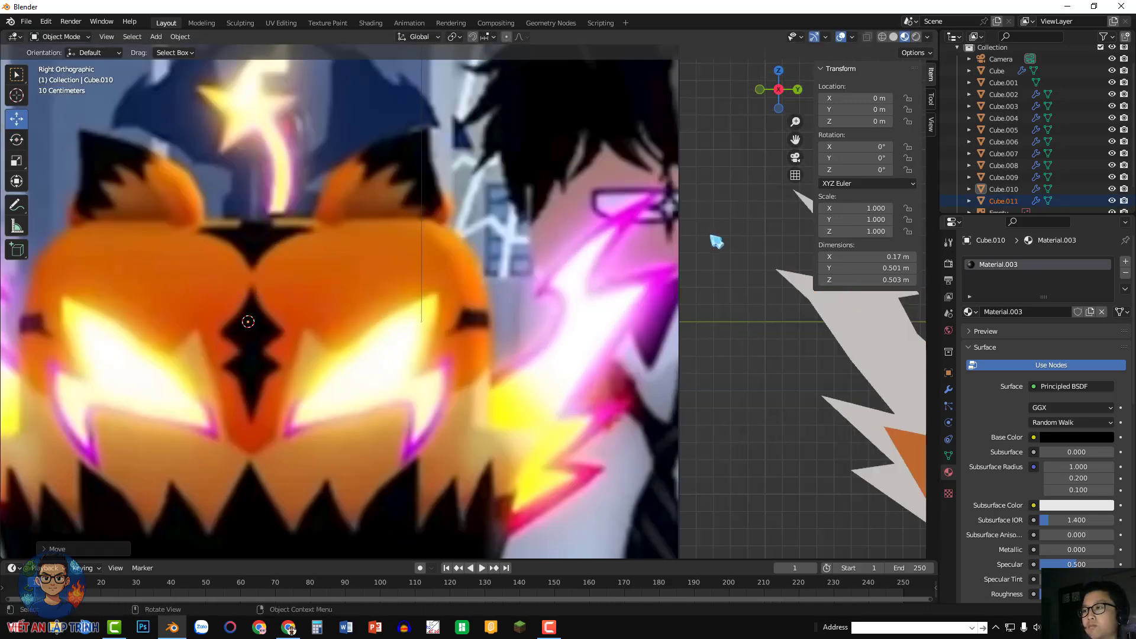
pyautogui.moveTo(795, 141); pyautogui.dragTo(321, 283)
pyautogui.scroll(-8, 867, 375)
pyautogui.moveTo(865, 375); pyautogui.dragTo(653, 309, button='middle')
pyautogui.scroll(-3, 652, 310)
pyautogui.moveTo(397, 435); pyautogui.dragTo(434, 413)
pyautogui.scroll(7, 461, 390)
pyautogui.moveTo(509, 352); pyautogui.dragTo(550, 340, button='middle')
pyautogui.click(615, 358)
pyautogui.moveTo(627, 360); pyautogui.dragTo(701, 335, button='middle')
# - Shift the original black ear marking along X to fit its ear and set its Solidify thickness to 0.22 m
pyautogui.click(533, 329)
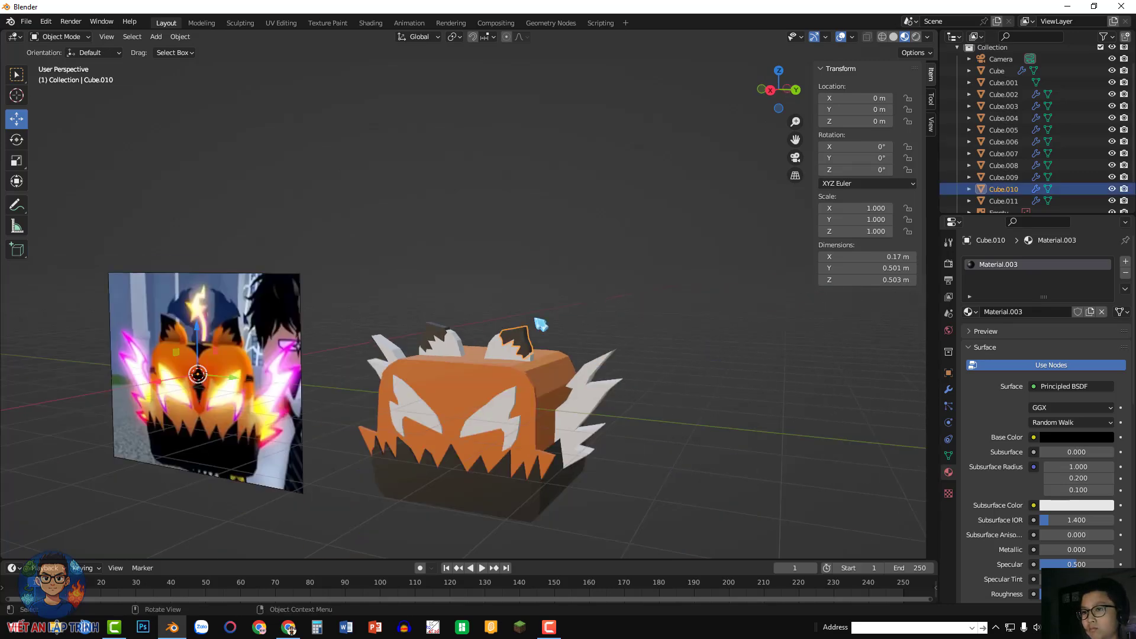
pyautogui.moveTo(541, 325); pyautogui.dragTo(432, 370, button='middle')
pyautogui.moveTo(313, 252); pyautogui.dragTo(316, 251)
pyautogui.click(515, 259)
pyautogui.moveTo(520, 259); pyautogui.dragTo(610, 245, button='middle')
pyautogui.click(465, 388)
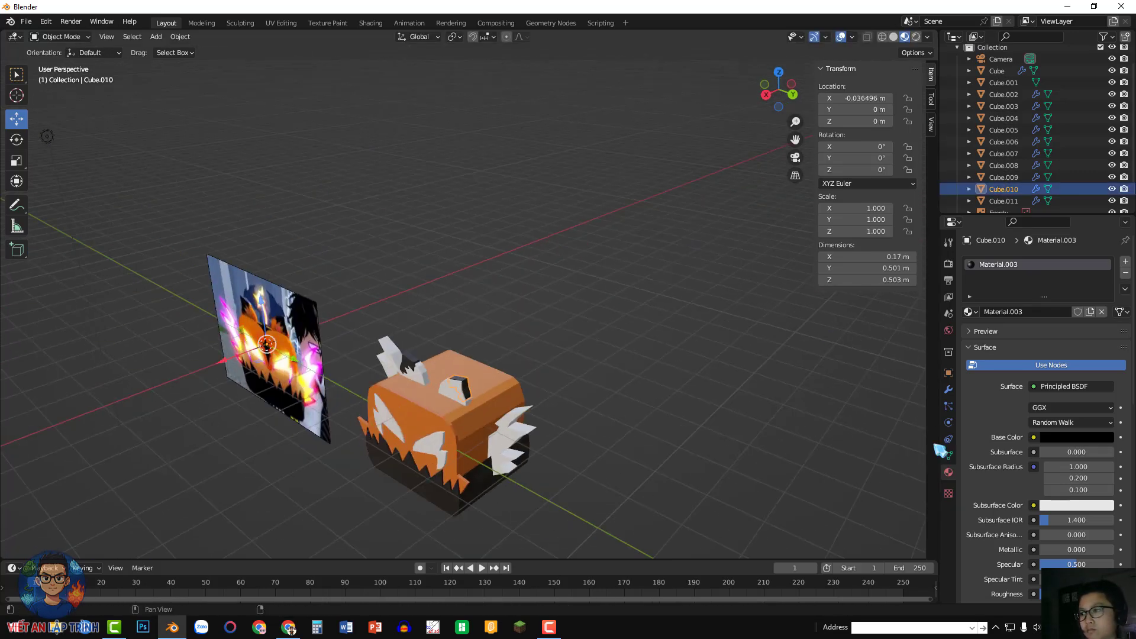
pyautogui.click(948, 390)
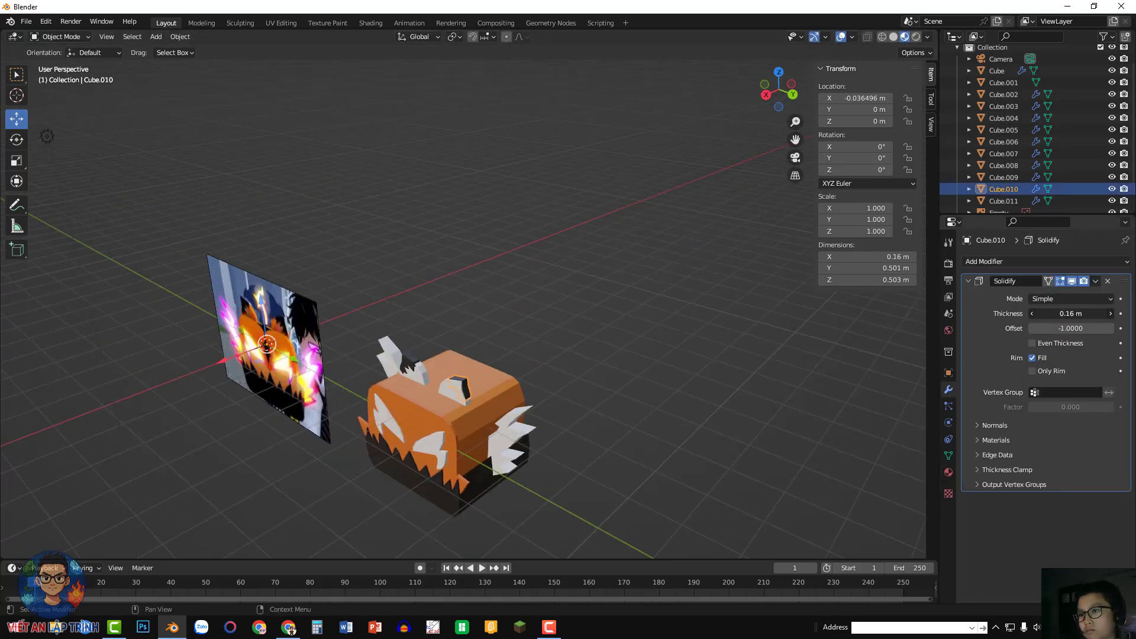
pyautogui.moveTo(235, 356); pyautogui.dragTo(233, 357)
pyautogui.click(565, 314)
pyautogui.moveTo(565, 314); pyautogui.dragTo(633, 295, button='middle')
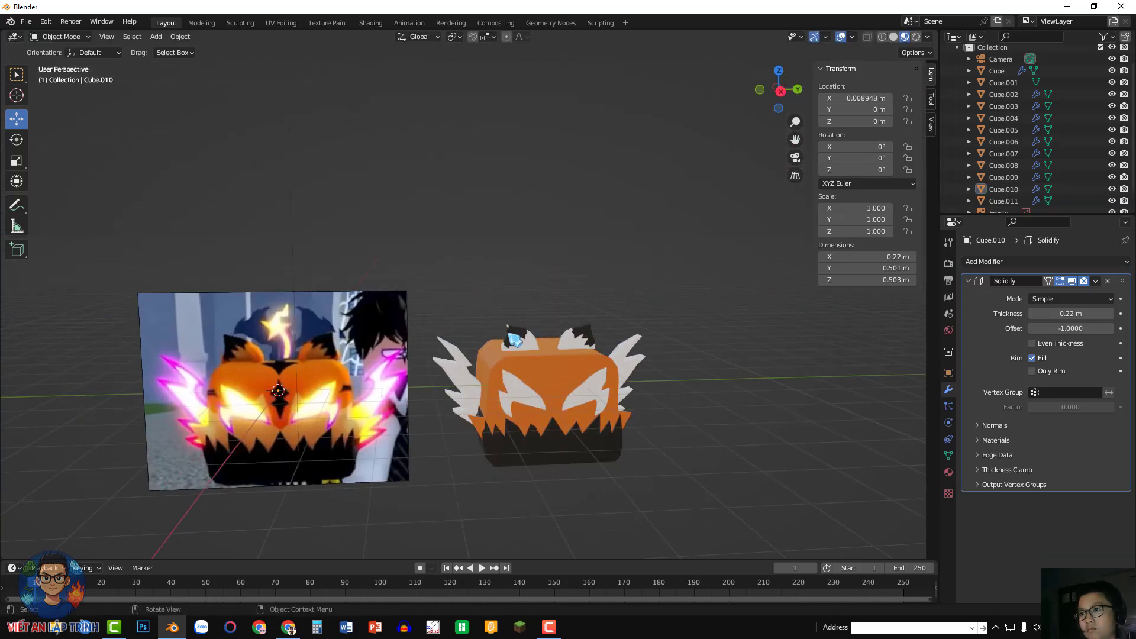
# - Shift the copied ear marking along X to fit its ear and set its Solidify thickness to 0.28 m
pyautogui.click(504, 341)
pyautogui.moveTo(719, 296); pyautogui.dragTo(858, 313, button='middle')
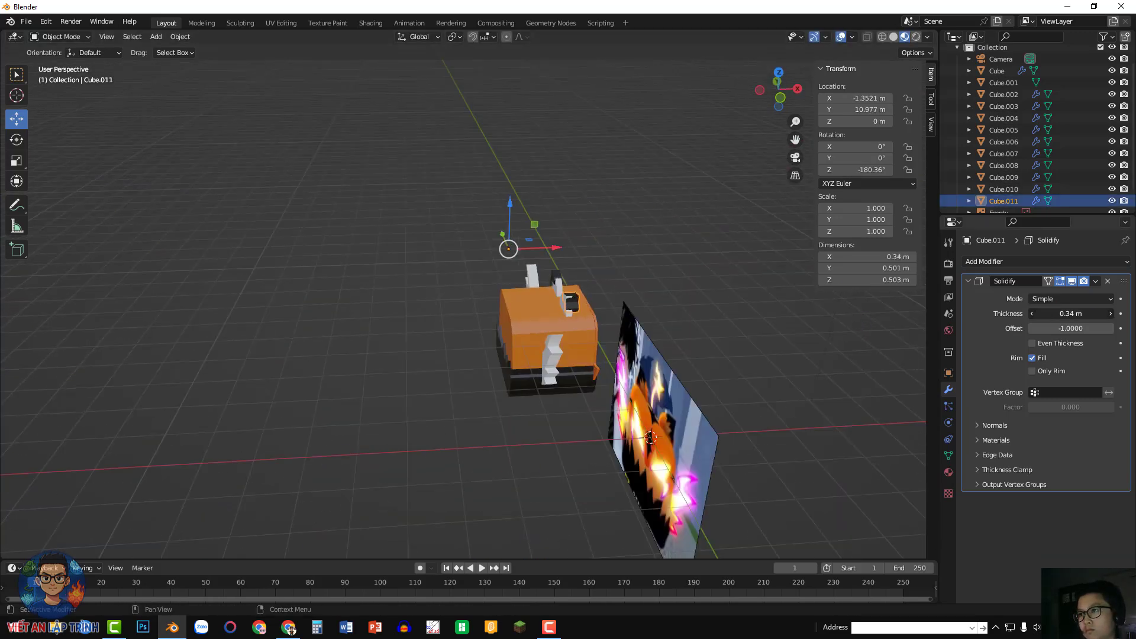
pyautogui.moveTo(554, 254); pyautogui.dragTo(552, 253)
pyautogui.moveTo(1069, 314); pyautogui.dragTo(1054, 314)
pyautogui.click(581, 243)
pyautogui.moveTo(583, 244); pyautogui.dragTo(466, 216, button='middle')
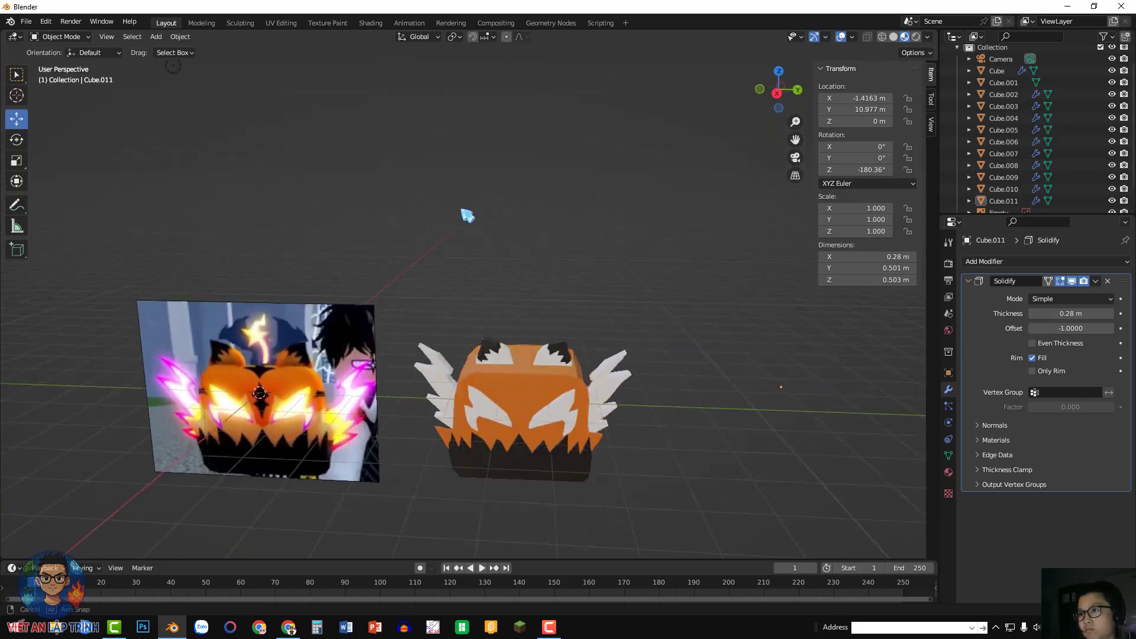
pyautogui.scroll(5, 467, 215)
pyautogui.moveTo(696, 271)
pyautogui.mouseDown(button='middle')
pyautogui.moveTo(652, 273)
pyautogui.moveTo(687, 251)
pyautogui.mouseUp(button='middle')
pyautogui.scroll(-5, 688, 252)
# - Give the original ear a new material with an orange base color sampled from the reference ear
pyautogui.click(581, 329)
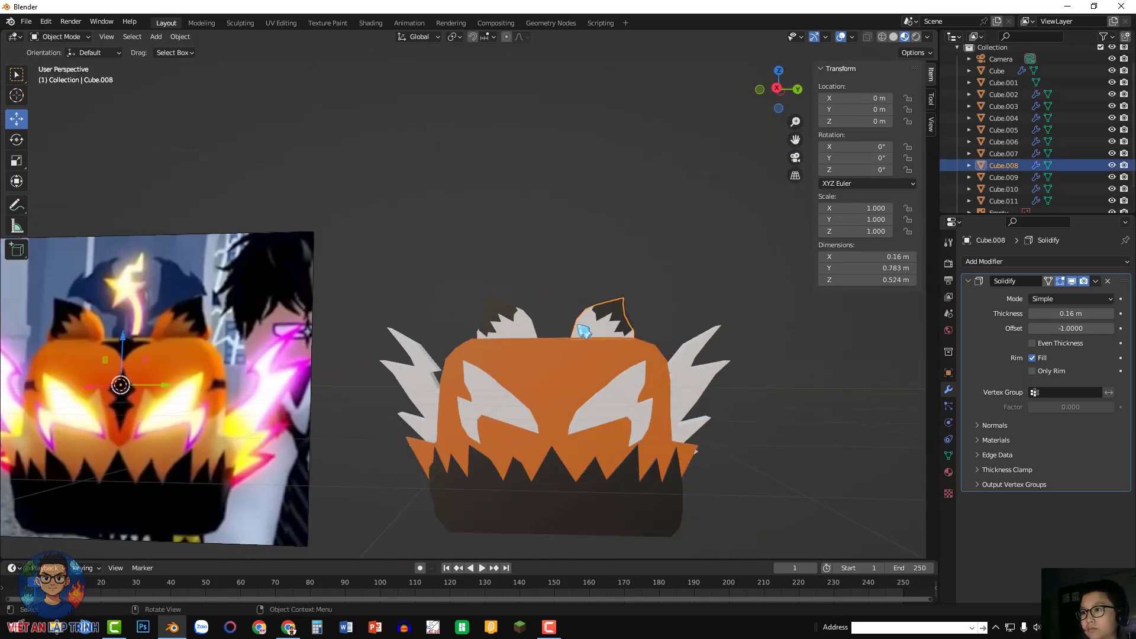
pyautogui.click(949, 472)
pyautogui.click(1057, 311)
pyautogui.click(1076, 437)
pyautogui.click(1102, 385)
pyautogui.click(179, 324)
# - Give the mirrored ear a new material with the matching orange-brown base color, using the color sampler
pyautogui.click(503, 323)
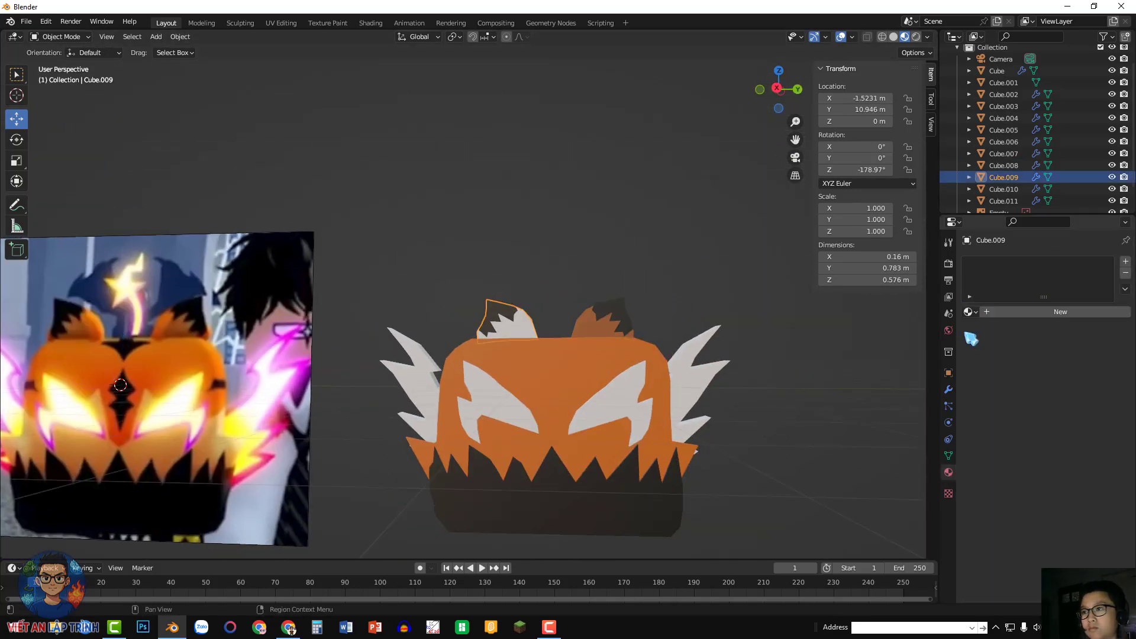
pyautogui.click(1057, 312)
pyautogui.click(1076, 437)
pyautogui.click(1076, 437)
pyautogui.click(1102, 385)
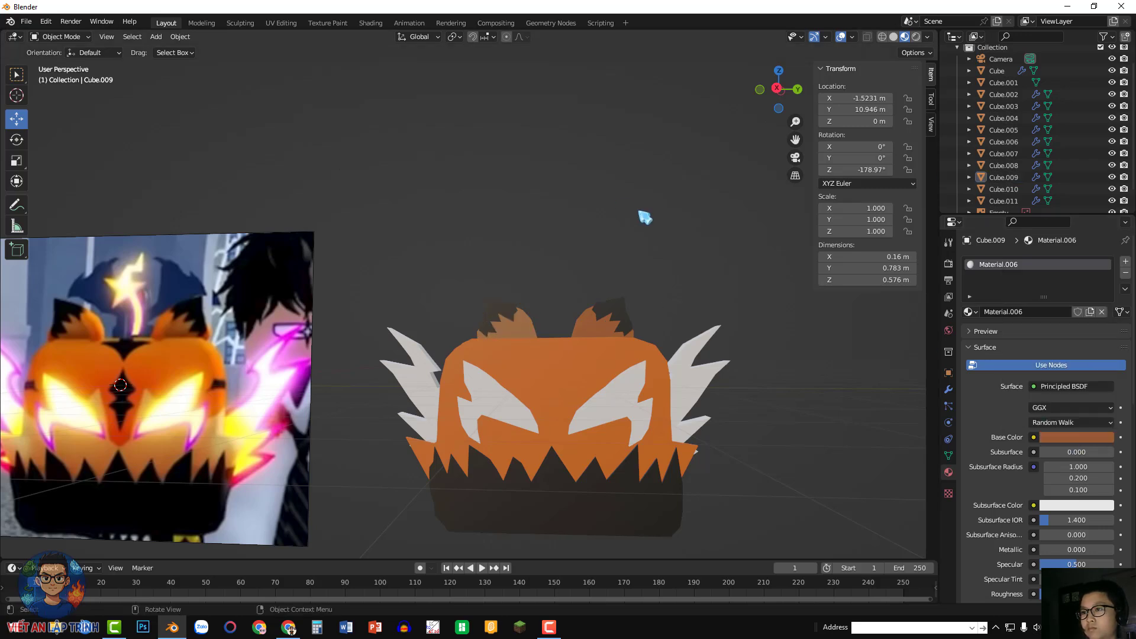
# - Create a new material for the original eye with a light yellow base color sampled from the reference eye
pyautogui.click(627, 402)
pyautogui.click(1054, 311)
pyautogui.click(1076, 437)
pyautogui.click(1102, 384)
pyautogui.click(178, 402)
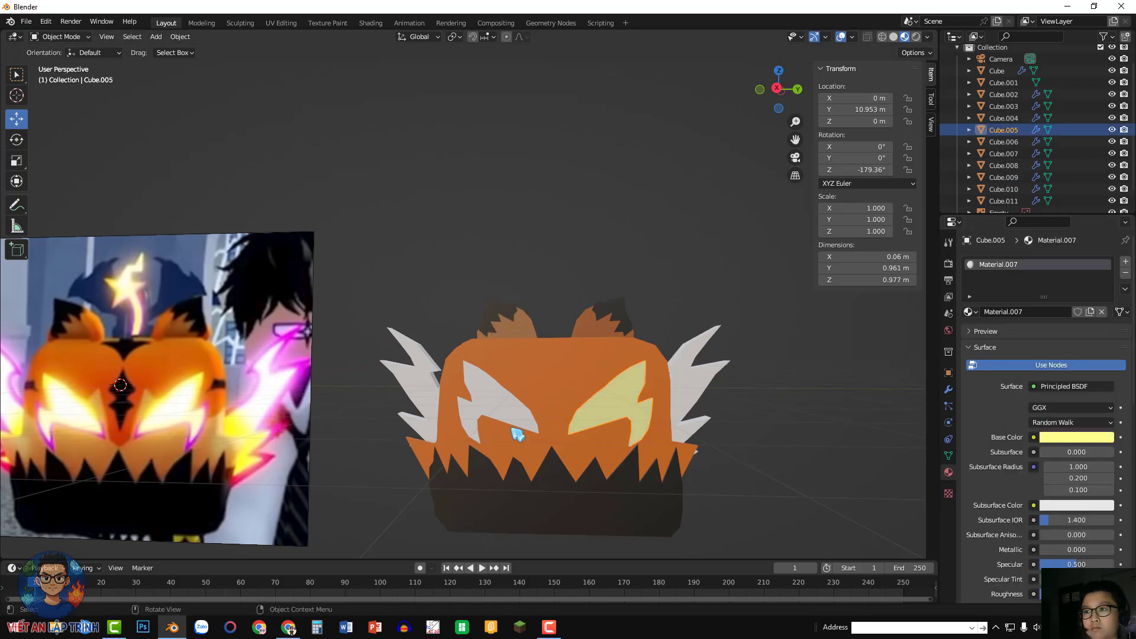
# - Create a new material for the mirrored eye and sample its base color from the already yellow eye
pyautogui.click(507, 419)
pyautogui.click(1057, 311)
pyautogui.click(1076, 437)
pyautogui.click(1103, 384)
pyautogui.click(615, 402)
pyautogui.click(851, 312)
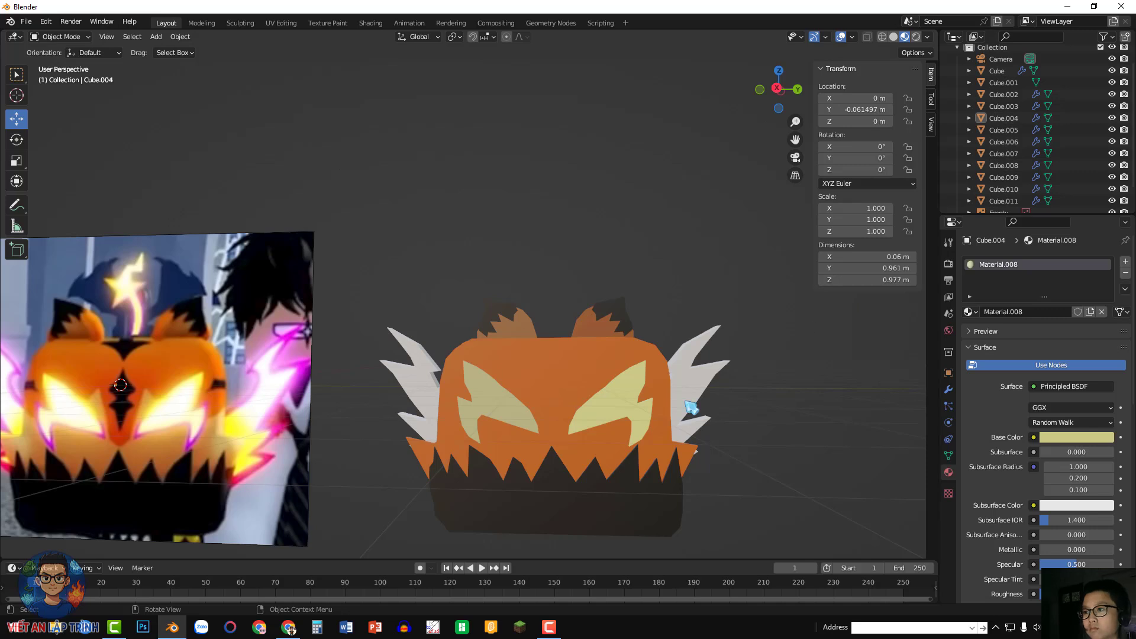
# - Create a new material for the original flame wing with a magenta base color sampled from the reference wing
pyautogui.click(686, 402)
pyautogui.click(1053, 311)
pyautogui.click(1089, 437)
pyautogui.click(1102, 385)
pyautogui.click(278, 361)
# - Give the mirrored flame wing a new material with a magenta base color sampled from the reference image
pyautogui.click(424, 385)
pyautogui.click(1053, 311)
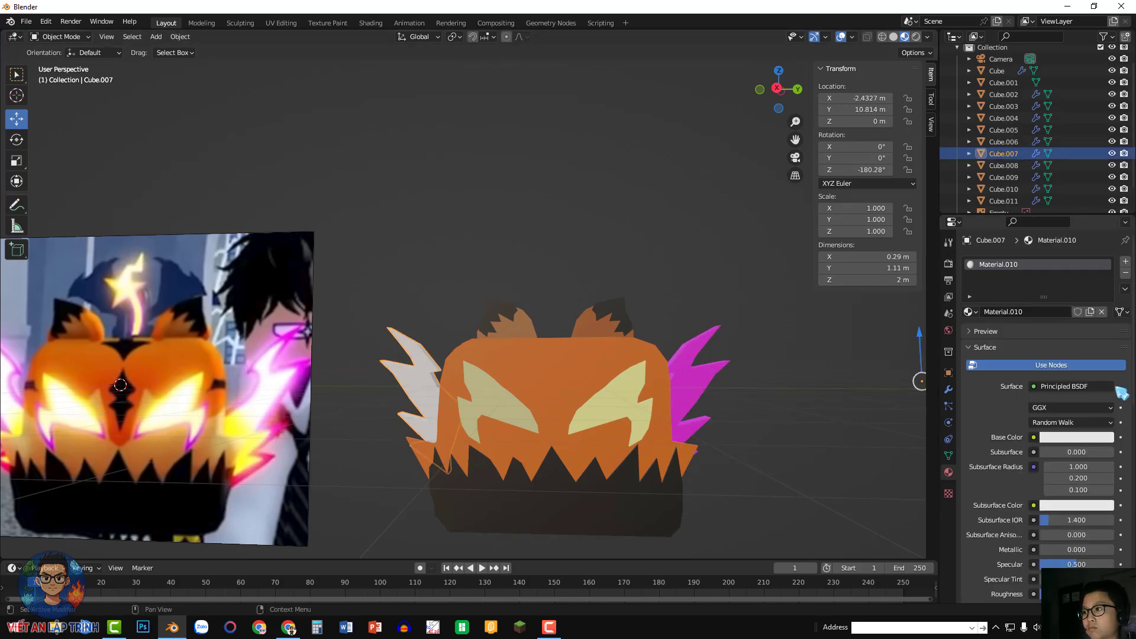
pyautogui.click(1076, 437)
pyautogui.click(1102, 385)
pyautogui.click(293, 333)
pyautogui.click(694, 256)
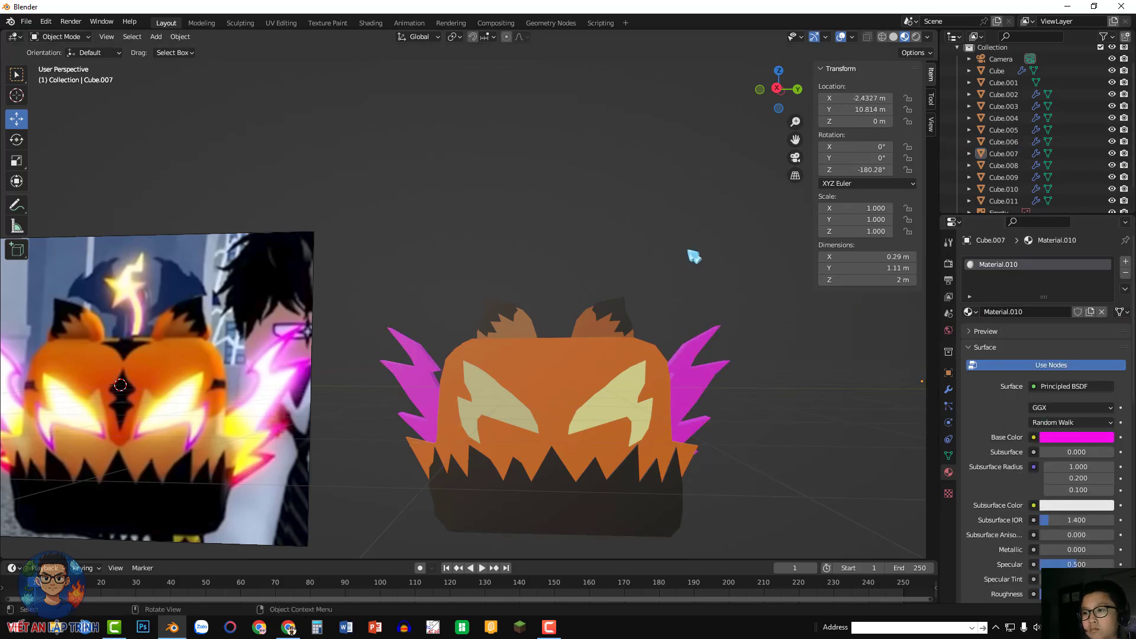
# - Add a cube, clear its vertices in Edit Mode and trace the star-topped stem above the head in the reference image
pyautogui.moveTo(694, 256); pyautogui.dragTo(705, 242, button='middle')
pyautogui.moveTo(795, 140); pyautogui.dragTo(1106, 116)
pyautogui.scroll(8, 592, 208)
pyautogui.scroll(-4, 591, 202)
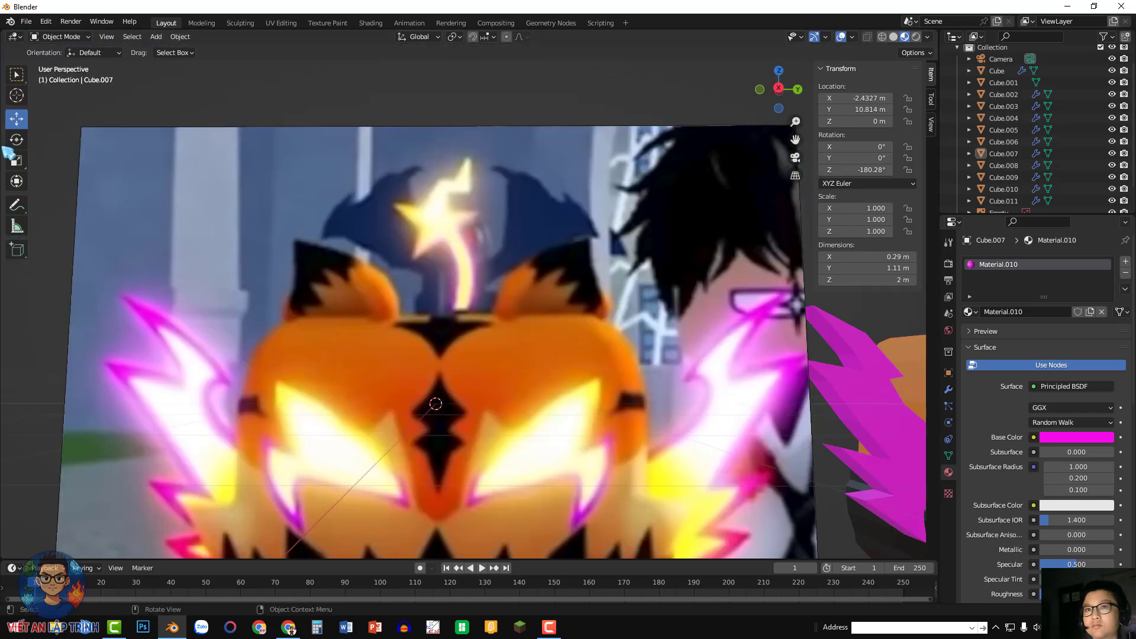
pyautogui.hotkey('shift', 'a')
pyautogui.click(441, 220)
pyautogui.press('Tab')
pyautogui.press('x')
pyautogui.click(438, 220)
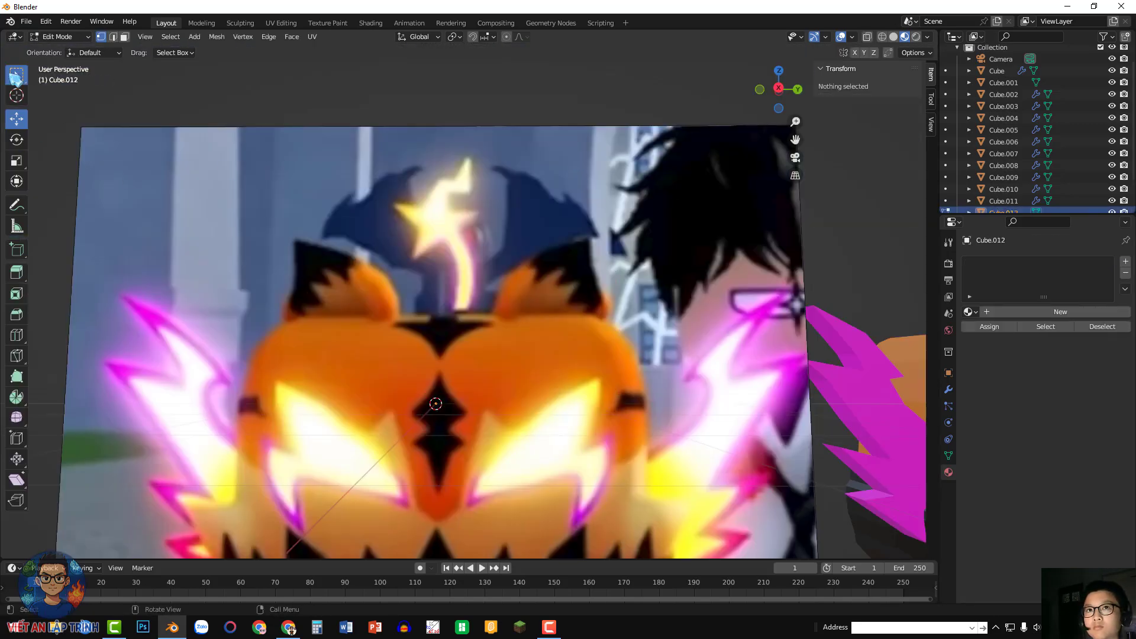
pyautogui.click(17, 76)
pyautogui.keyDown('ctrl'); pyautogui.rightClick(453, 309); pyautogui.keyUp('ctrl')
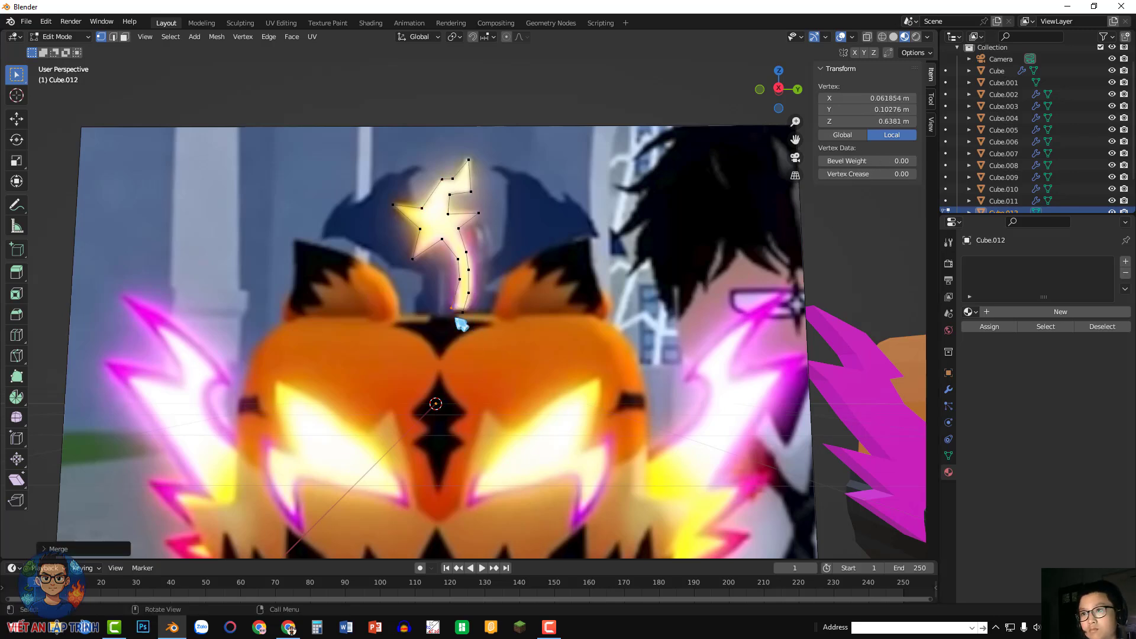
# - Select the whole traced star stem and move it along Y and X to the middle of the head's top
pyautogui.press('a')
pyautogui.press('g')
pyautogui.press('y')
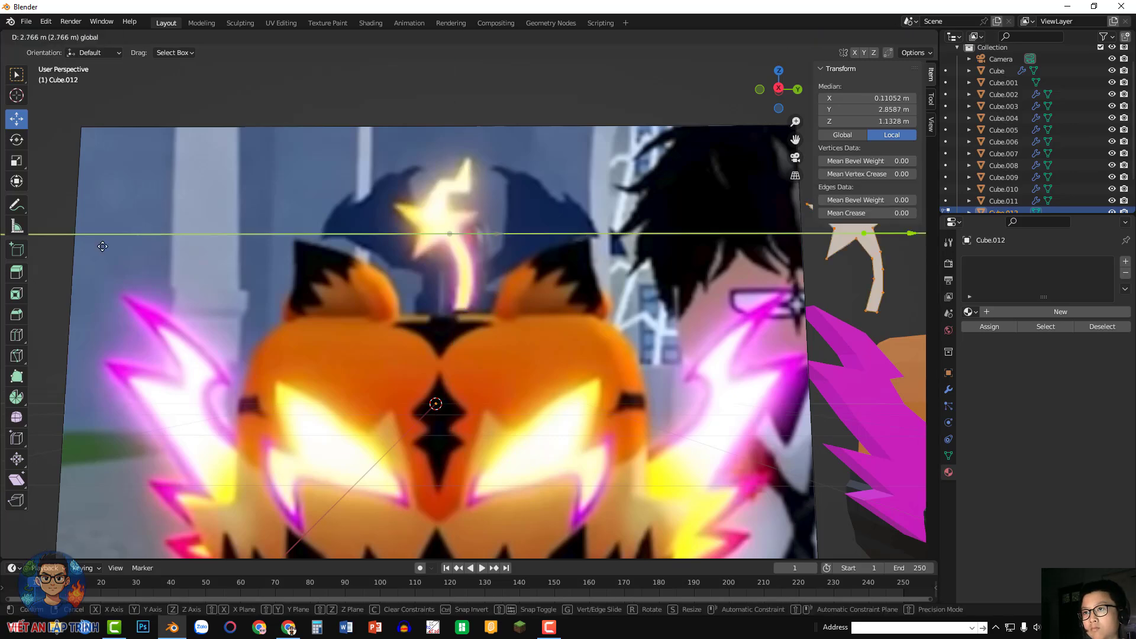
pyautogui.click(796, 140)
pyautogui.moveTo(796, 140); pyautogui.dragTo(210, 157)
pyautogui.moveTo(360, 264); pyautogui.dragTo(530, 267)
pyautogui.moveTo(489, 226); pyautogui.dragTo(490, 233)
pyautogui.moveTo(491, 234); pyautogui.dragTo(432, 253, button='middle')
pyautogui.moveTo(143, 396); pyautogui.dragTo(243, 373)
pyautogui.moveTo(443, 293); pyautogui.dragTo(416, 332, button='middle')
# - Add a Solidify modifier to the star stem and set its thickness to 0.09 m
pyautogui.click(948, 389)
pyautogui.click(1024, 261)
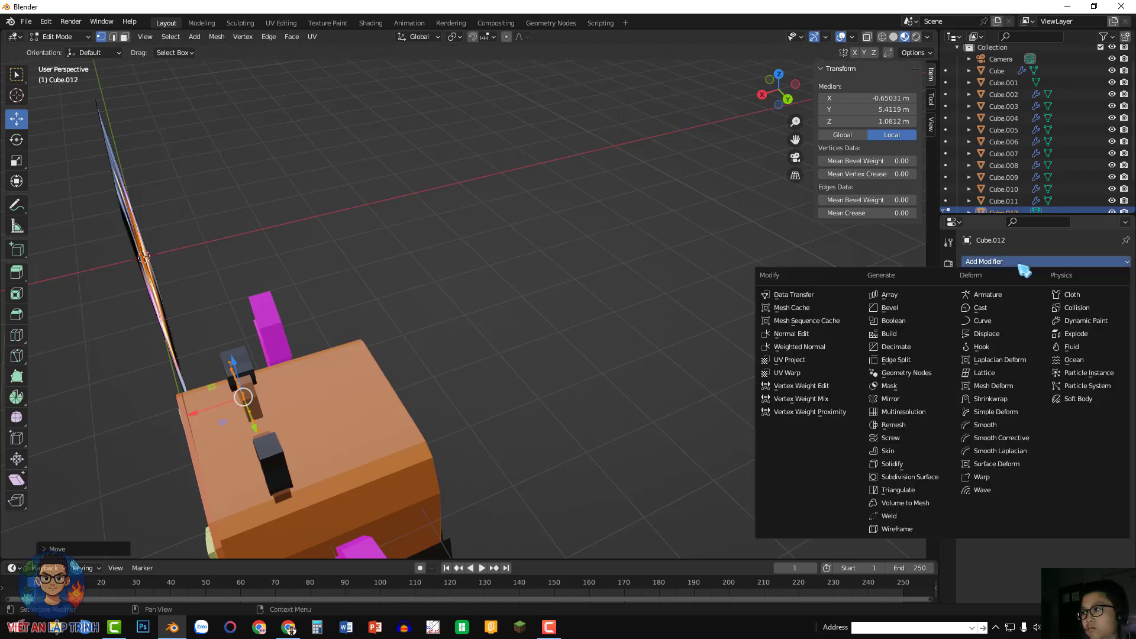
pyautogui.click(901, 465)
pyautogui.moveTo(1071, 314); pyautogui.dragTo(1062, 313)
# - Select the whole star stem and nudge it along Y and slightly down to centre it on the head
pyautogui.click(444, 379)
pyautogui.moveTo(444, 379); pyautogui.dragTo(628, 242, button='middle')
pyautogui.press('a')
pyautogui.click(634, 257)
pyautogui.press('a')
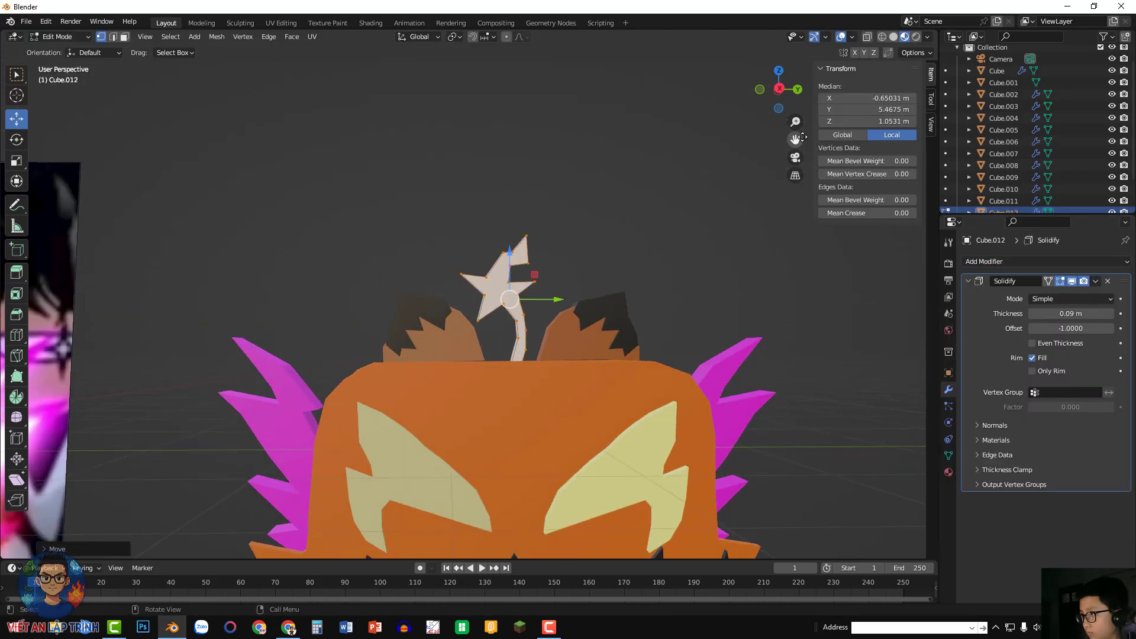
pyautogui.click(780, 89)
# - Create a new material for the star stem with a pale yellow base color sampled from the reference, ending in Object Mode
pyautogui.click(949, 472)
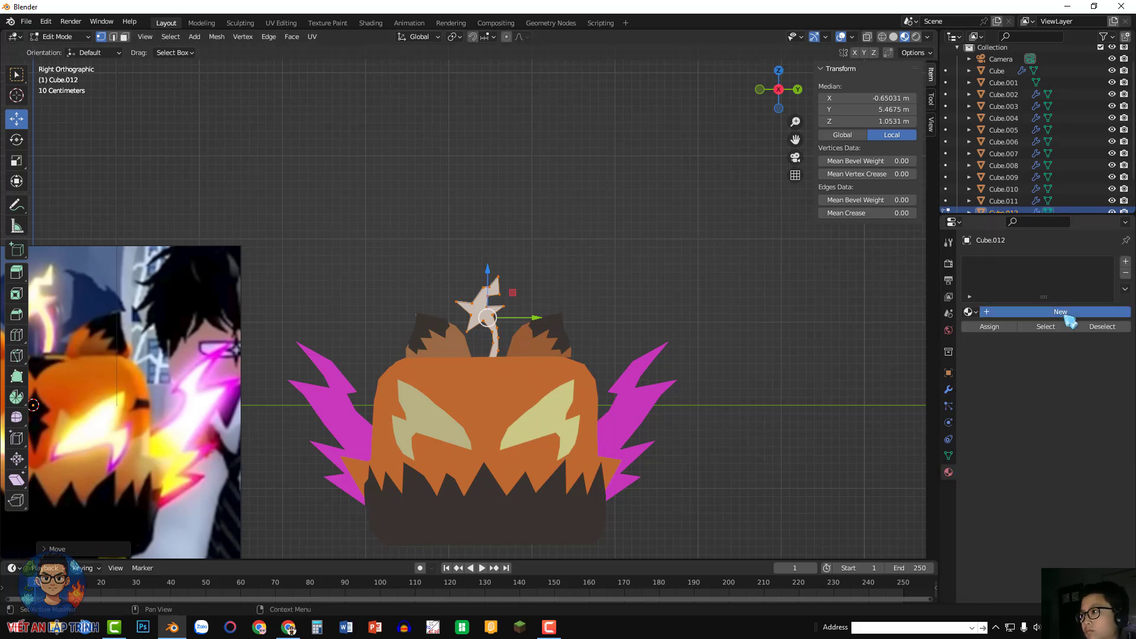
pyautogui.click(1067, 313)
pyautogui.click(1076, 452)
pyautogui.click(1104, 403)
pyautogui.click(48, 298)
pyautogui.click(616, 248)
pyautogui.press('Tab')
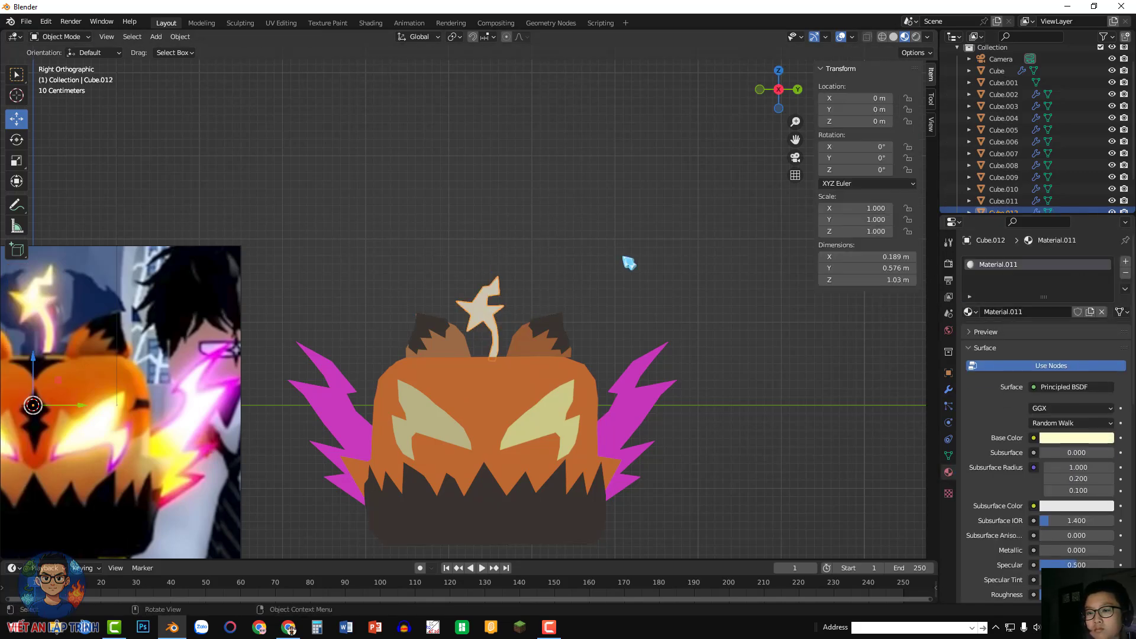
# - Add a new cube over the reference image in Right view and delete all its vertices
pyautogui.moveTo(627, 261)
pyautogui.mouseDown(button='middle')
pyautogui.moveTo(632, 232)
pyautogui.moveTo(611, 251)
pyautogui.mouseUp(button='middle')
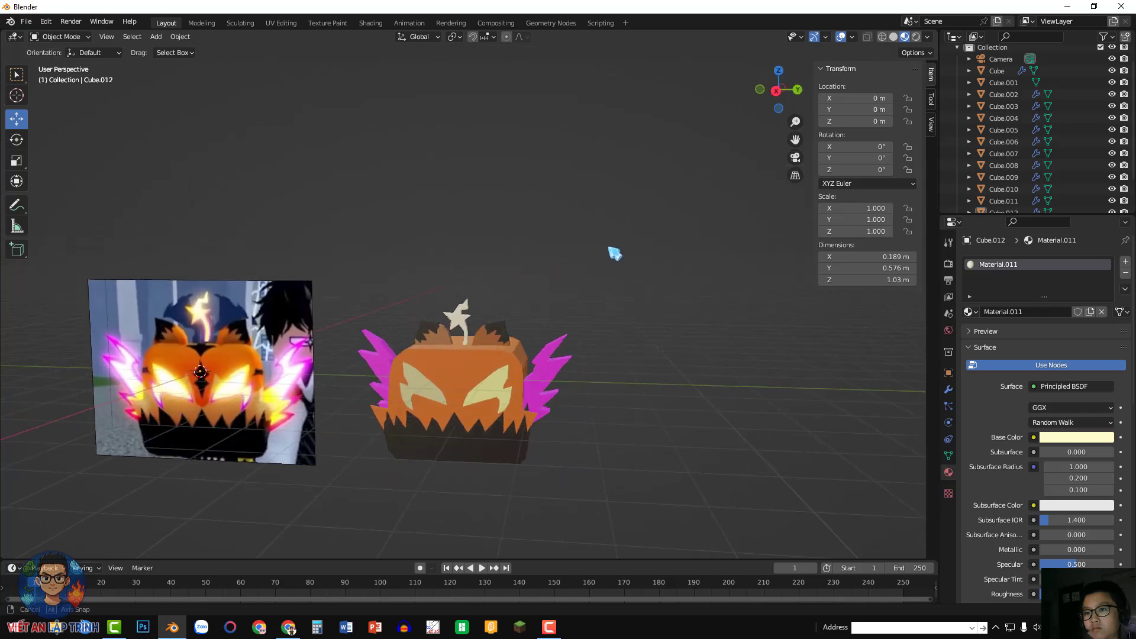
pyautogui.click(780, 89)
pyautogui.scroll(6, 613, 216)
pyautogui.moveTo(795, 139); pyautogui.dragTo(1033, 29)
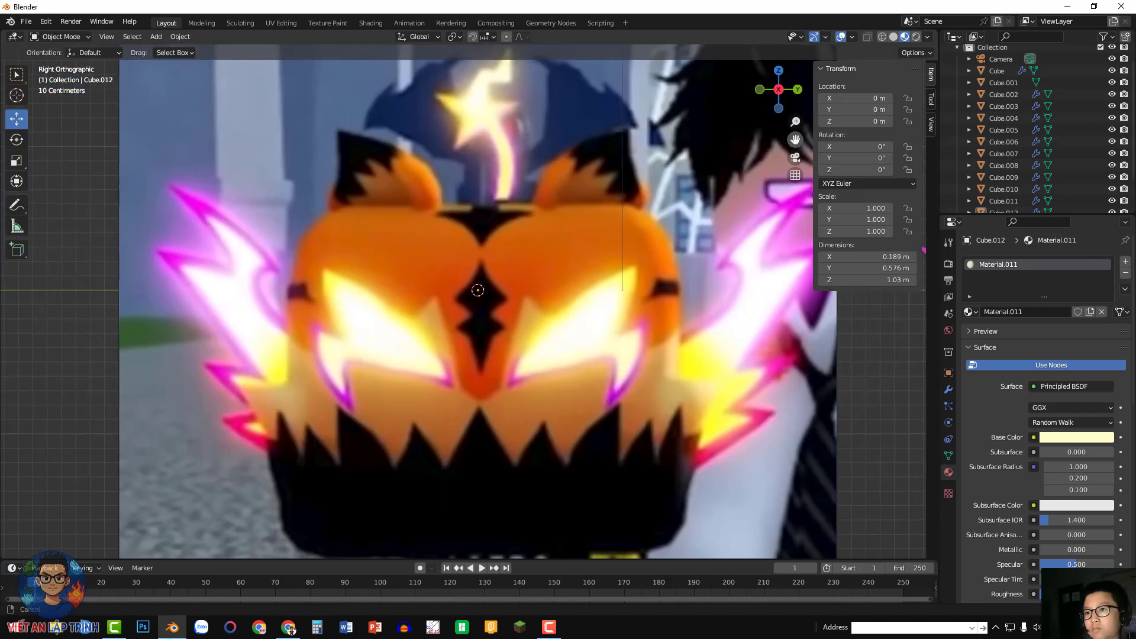
pyautogui.hotkey('shift', 'a')
pyautogui.click(406, 167)
pyautogui.press('Tab')
pyautogui.press('x')
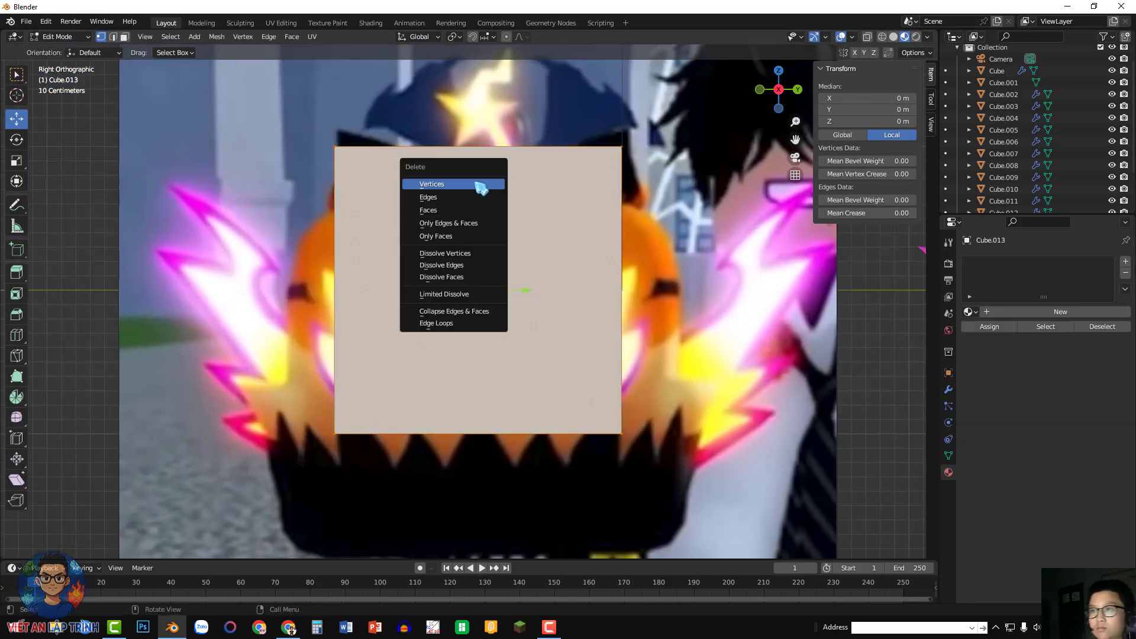
pyautogui.click(432, 183)
# - Trace the outline of the black forehead marking between the eyes and adjust and merge its vertices
pyautogui.keyDown('ctrl'); pyautogui.rightClick(480, 261); pyautogui.keyUp('ctrl')
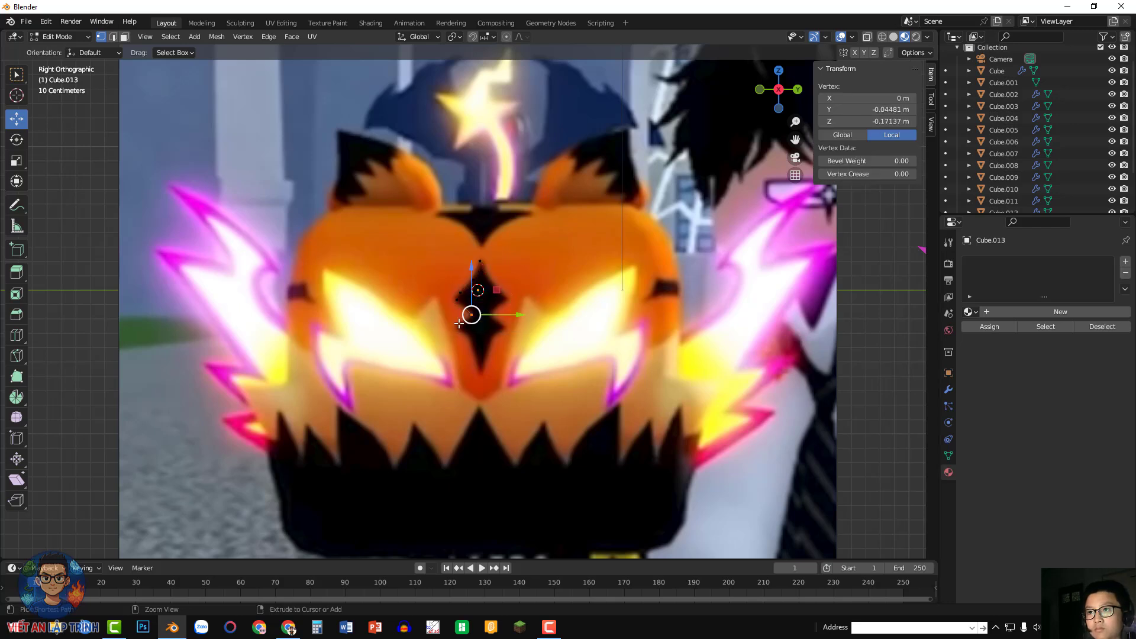
pyautogui.moveTo(472, 268); pyautogui.dragTo(471, 268)
pyautogui.press('m')
pyautogui.click(488, 276)
# - Select the whole forehead marking and move it along Y to the centre of the modelled face between the eyes
pyautogui.press('a')
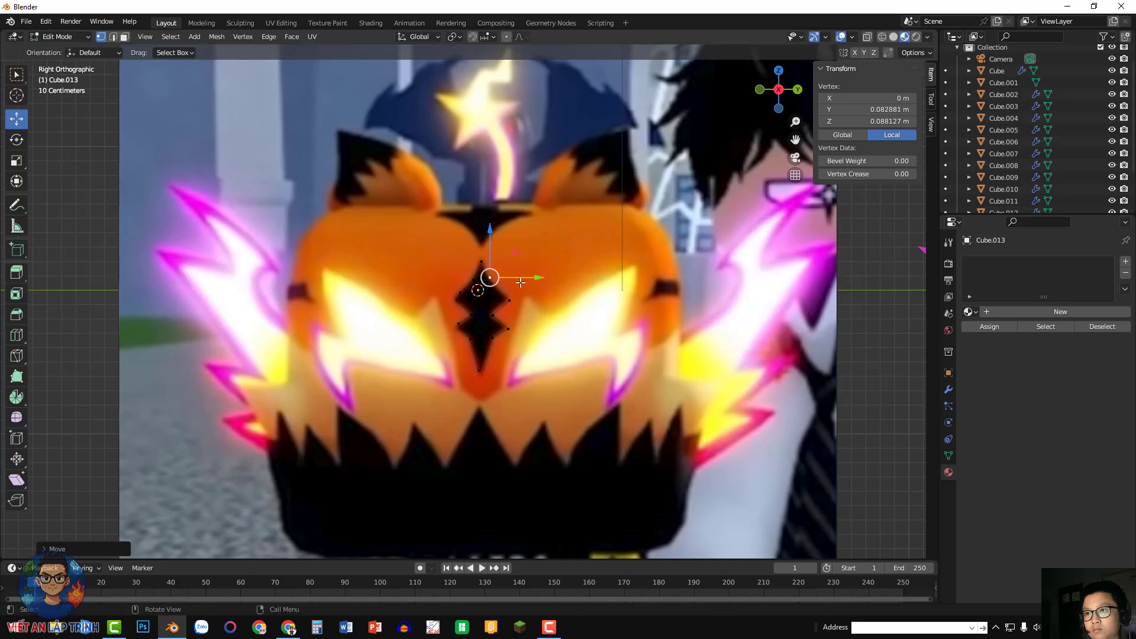
pyautogui.moveTo(529, 314); pyautogui.dragTo(923, 314)
pyautogui.keyDown('shift'); pyautogui.moveTo(924, 314); pyautogui.dragTo(469, 345, button='middle'); pyautogui.keyUp('shift')
pyautogui.moveTo(474, 345); pyautogui.dragTo(554, 345)
# - Add a Solidify modifier with -0.18 m thickness to the forehead marking and shift it along X out of the face
pyautogui.click(948, 390)
pyautogui.click(1040, 261)
pyautogui.click(888, 470)
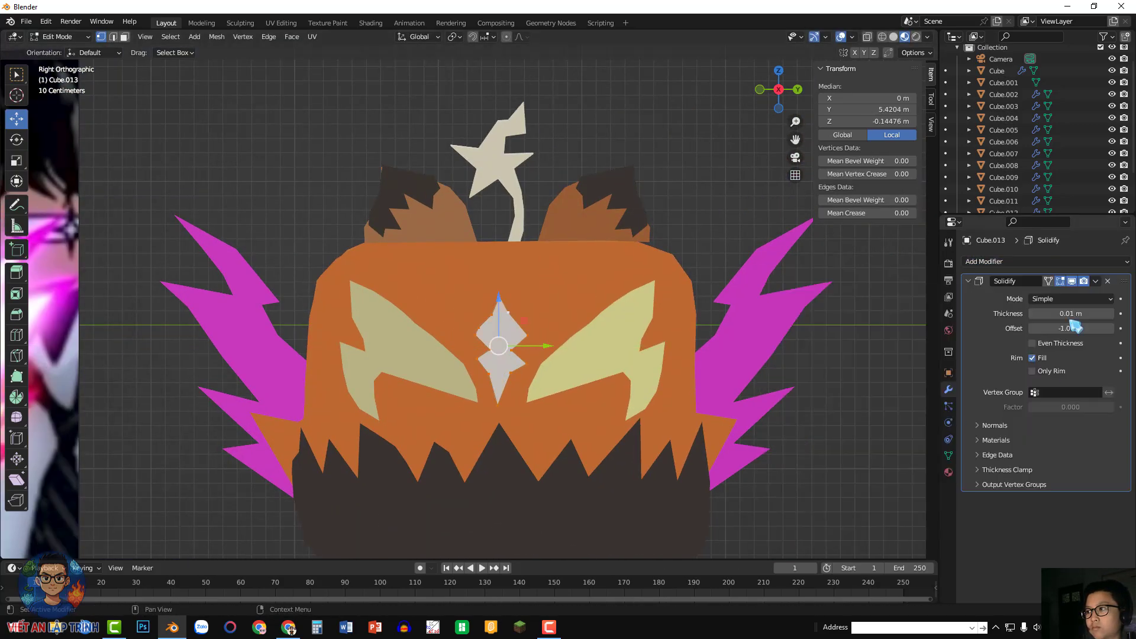
pyautogui.moveTo(931, 321); pyautogui.dragTo(969, 310, button='middle')
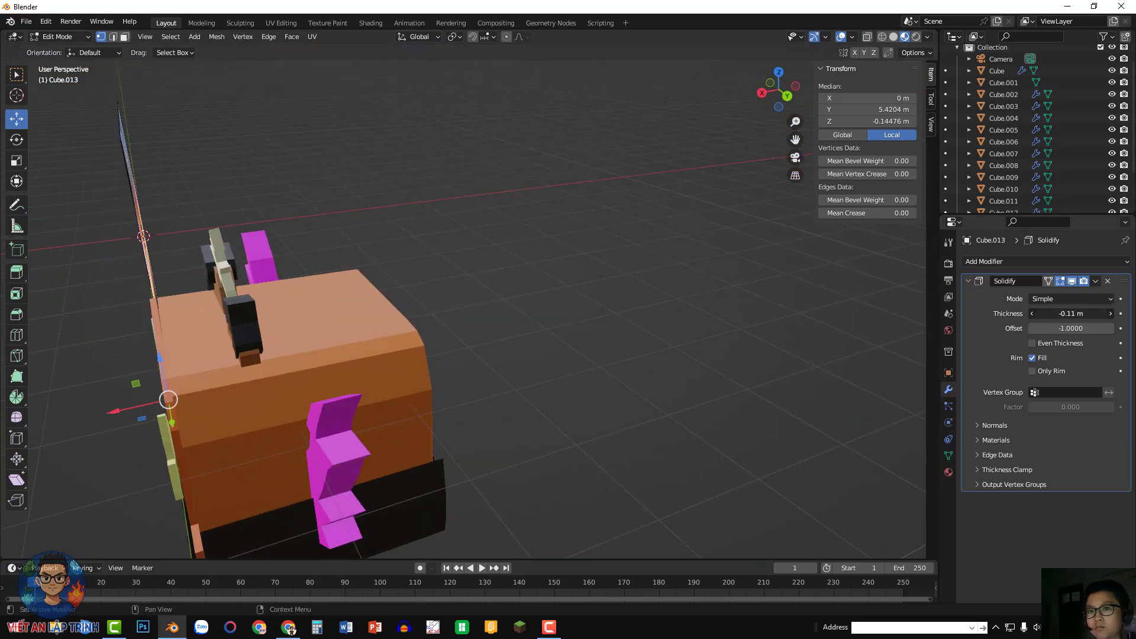
pyautogui.moveTo(1070, 314); pyautogui.dragTo(1056, 314)
pyautogui.moveTo(592, 331); pyautogui.dragTo(627, 320, button='middle')
pyautogui.moveTo(169, 443); pyautogui.dragTo(157, 448)
pyautogui.click(514, 299)
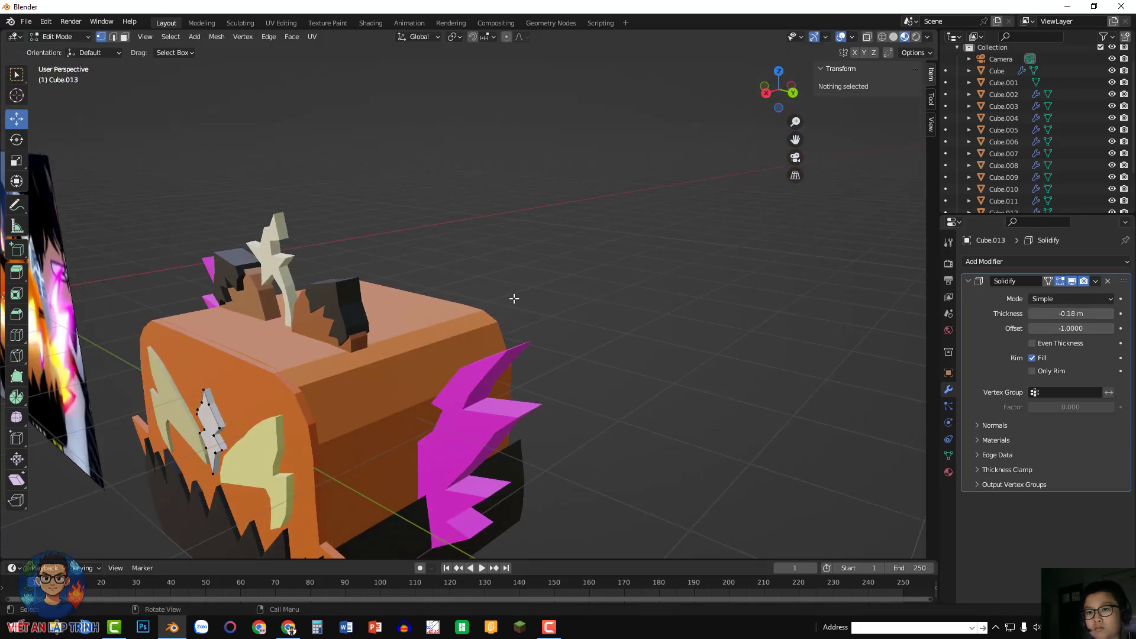
# - Create a new material for the forehead marking and set its base color to black
pyautogui.moveTo(515, 298); pyautogui.dragTo(577, 274, button='middle')
pyautogui.click(948, 472)
pyautogui.click(1090, 314)
pyautogui.click(1083, 453)
pyautogui.moveTo(1106, 296); pyautogui.dragTo(1106, 371)
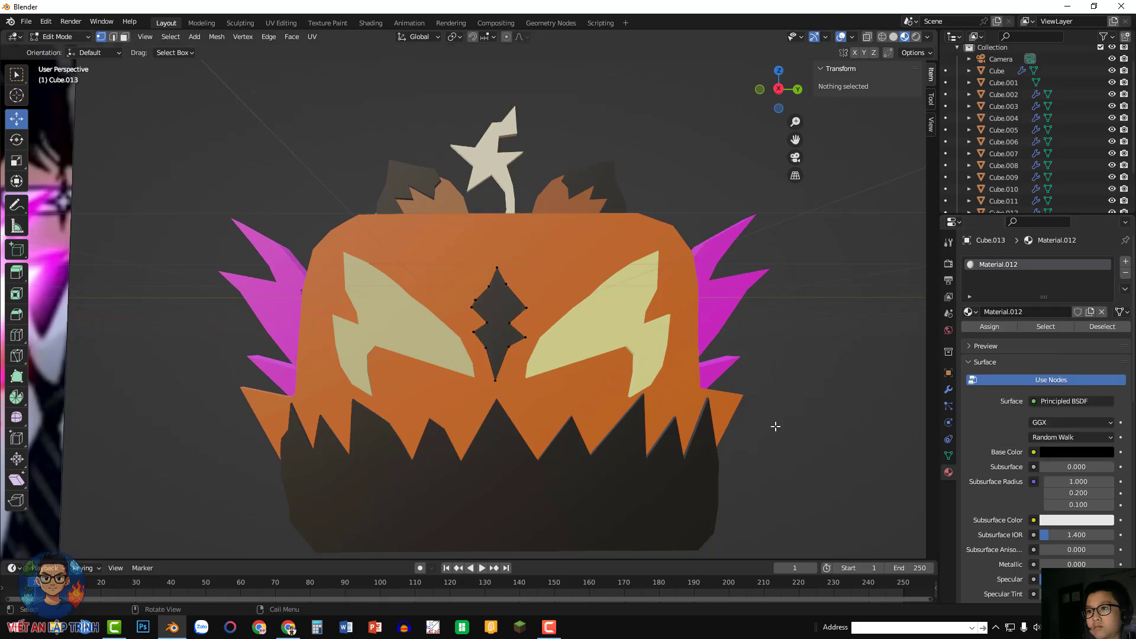
# - Adjust the side vertices of the forehead marking to even out its jagged outline
pyautogui.click(474, 332)
pyautogui.moveTo(520, 330); pyautogui.dragTo(515, 330)
pyautogui.moveTo(471, 300); pyautogui.dragTo(471, 306)
pyautogui.click(900, 313)
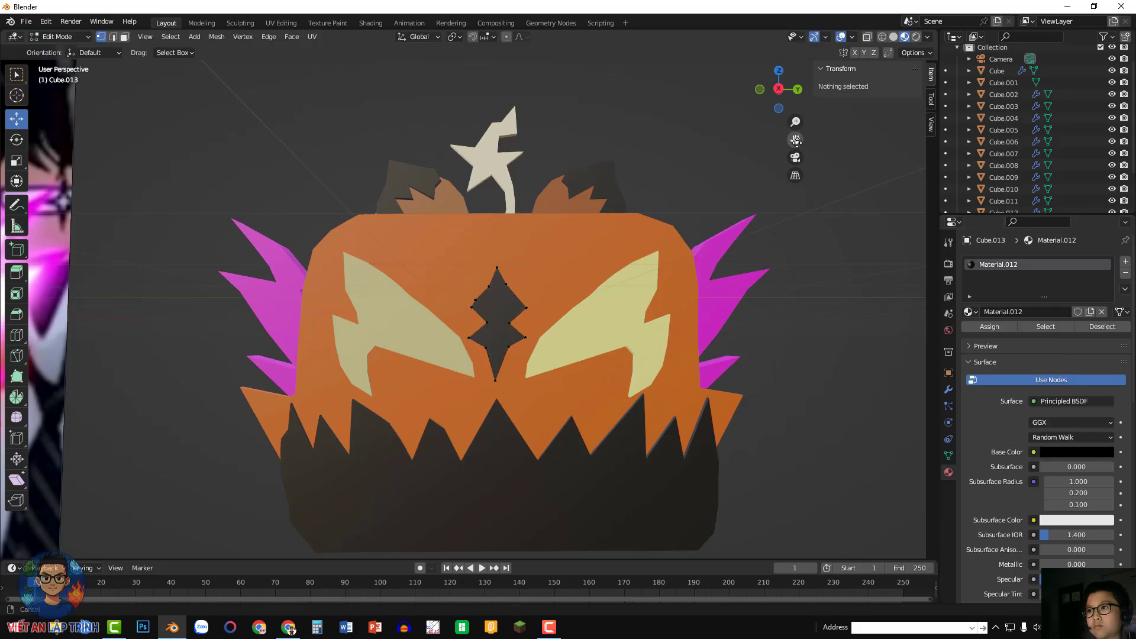
pyautogui.moveTo(796, 141); pyautogui.dragTo(19, 159)
pyautogui.click(437, 233)
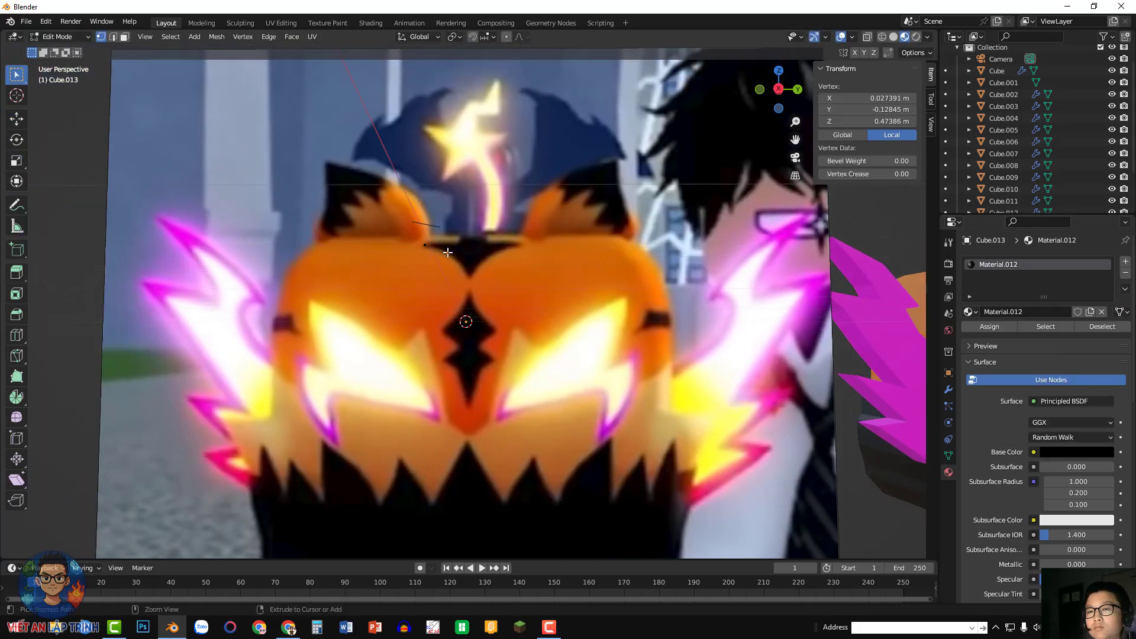
pyautogui.hotkey('ctrl', 'z')
pyautogui.hotkey('ctrl', 'z')
# - Add a new cube and delete all its vertices to leave an empty mesh for the top marking
pyautogui.press('Tab')
pyautogui.hotkey('shift', 'a')
pyautogui.moveTo(595, 260)
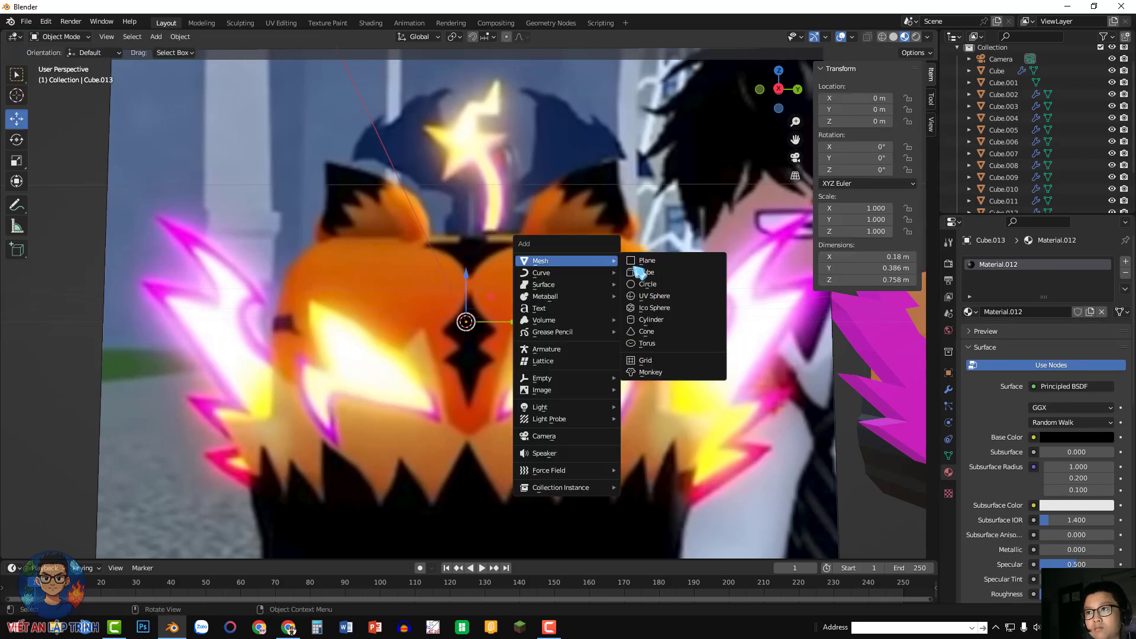
pyautogui.click(639, 273)
pyautogui.press('Tab')
pyautogui.press('x')
pyautogui.click(633, 271)
# - Trace the black marking at the top centre of the reference head between the ears with extruded vertices and close the outline
pyautogui.keyDown('ctrl'); pyautogui.rightClick(427, 245); pyautogui.keyUp('ctrl')
pyautogui.keyDown('ctrl'); pyautogui.rightClick(461, 261); pyautogui.keyUp('ctrl')
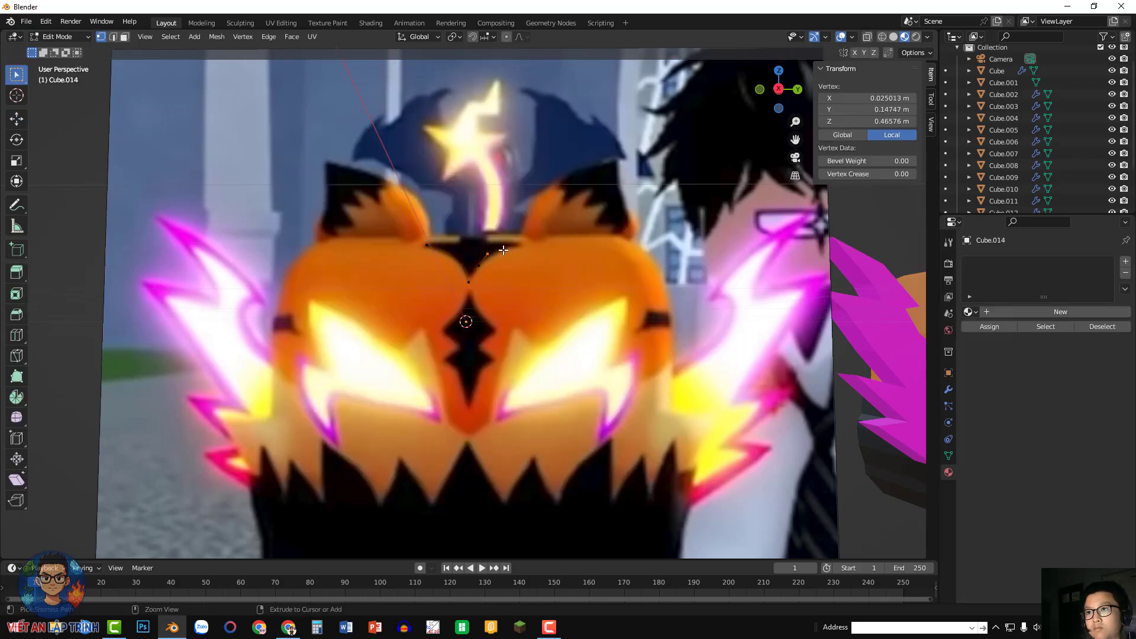
pyautogui.press('m')
pyautogui.click(430, 250)
# - Select the whole top marking and move it along Y to the centre of the modelled head's top edge
pyautogui.press('a')
pyautogui.scroll(-6, 502, 237)
pyautogui.moveTo(526, 286); pyautogui.dragTo(799, 286)
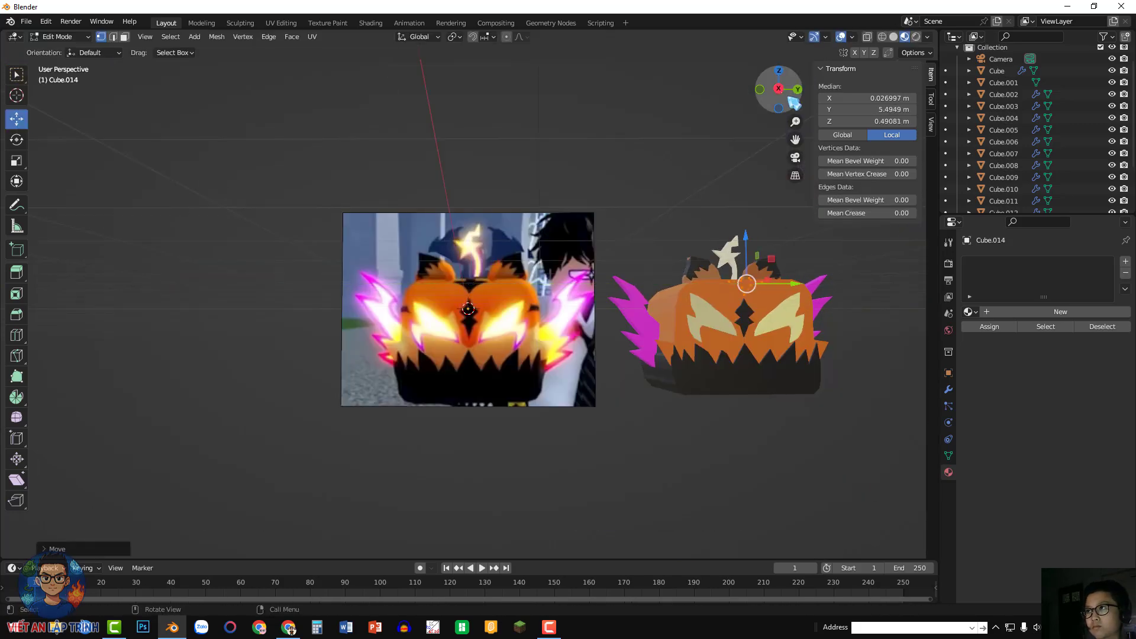
# - Create a new material for the top marking and set its base color to black
pyautogui.click(778, 88)
pyautogui.moveTo(796, 141); pyautogui.dragTo(630, 161)
pyautogui.moveTo(796, 140); pyautogui.dragTo(858, 260, button='middle')
pyautogui.scroll(4, 857, 261)
pyautogui.scroll(-4, 858, 261)
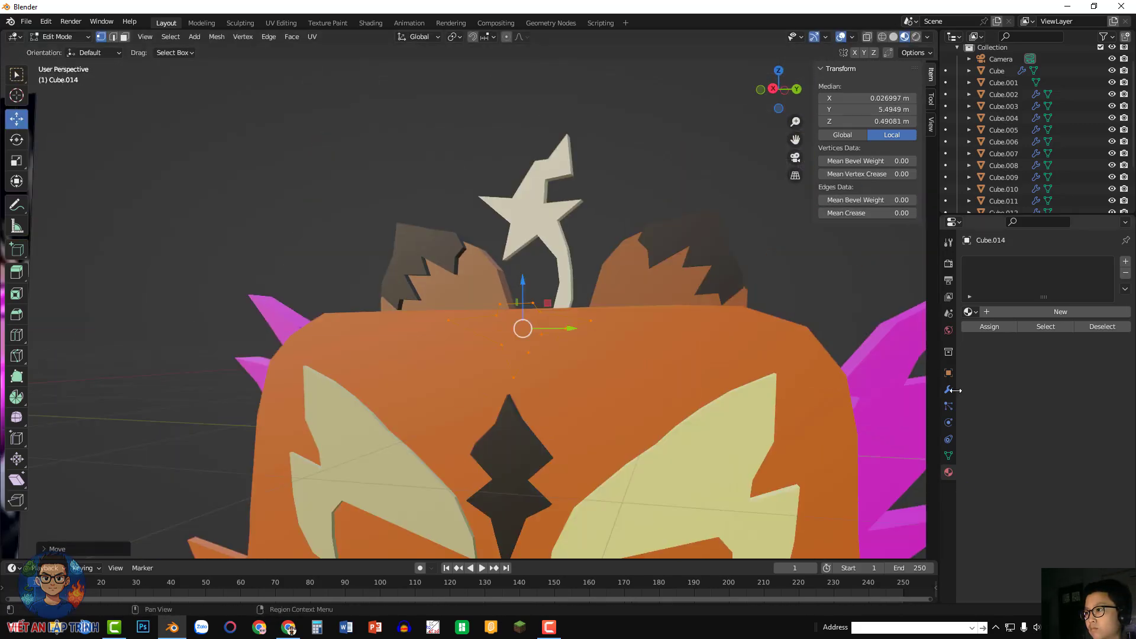
pyautogui.click(1069, 312)
pyautogui.click(1076, 453)
pyautogui.moveTo(1107, 296); pyautogui.dragTo(1105, 368)
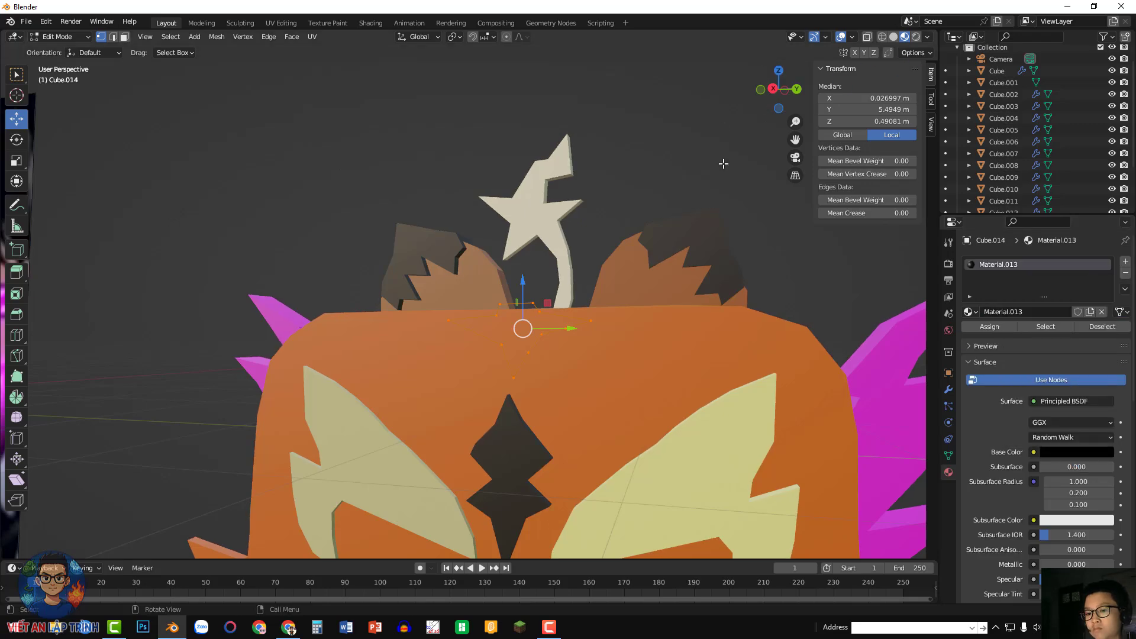
# - Add a Solidify modifier with -0.05 m thickness to the top marking
pyautogui.moveTo(723, 163); pyautogui.dragTo(733, 214, button='middle')
pyautogui.click(949, 389)
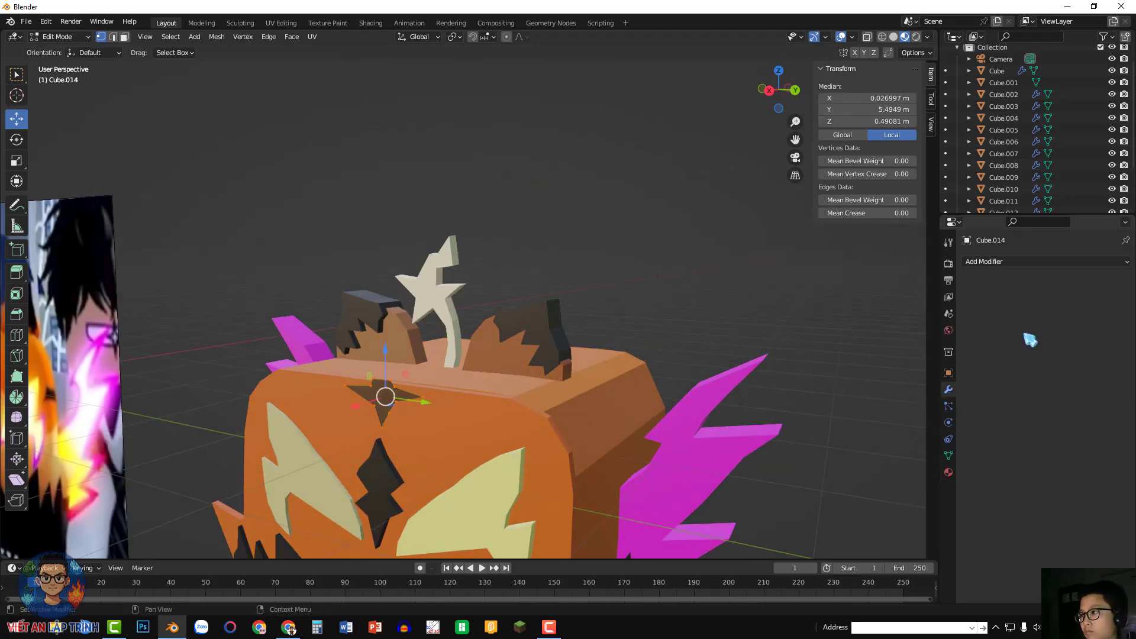
pyautogui.click(984, 261)
pyautogui.click(888, 452)
pyautogui.moveTo(770, 332); pyautogui.dragTo(322, 461, button='middle')
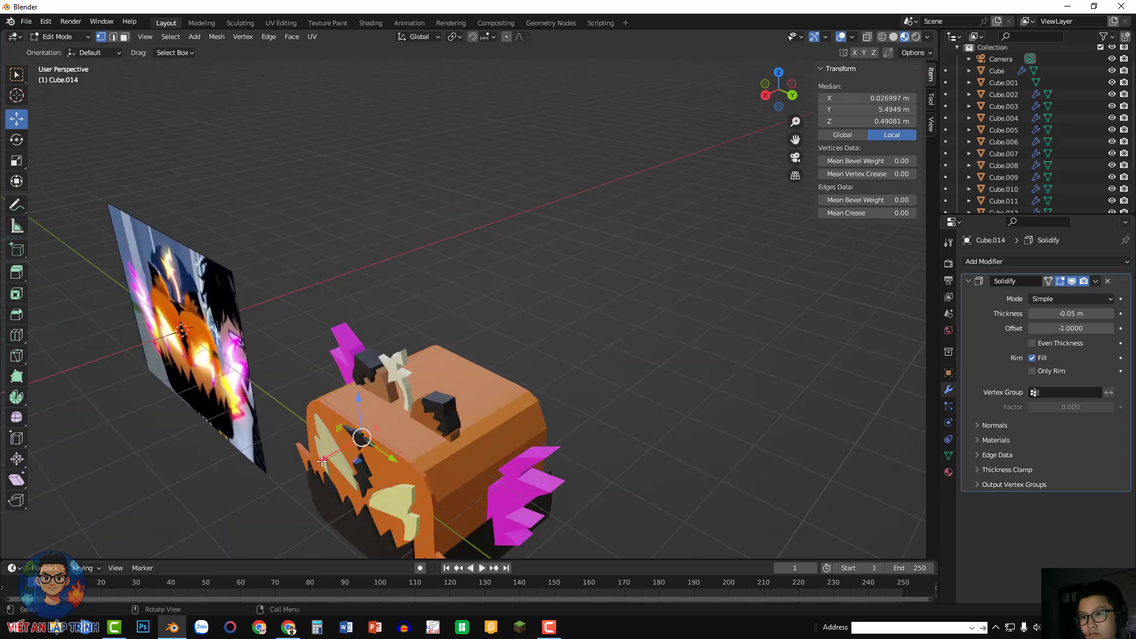
pyautogui.click(588, 304)
pyautogui.moveTo(588, 304); pyautogui.dragTo(683, 244, button='middle')
pyautogui.scroll(-2, 683, 244)
# - Leave Edit Mode and delete the reference image from the scene
pyautogui.press('Tab')
pyautogui.click(288, 315)
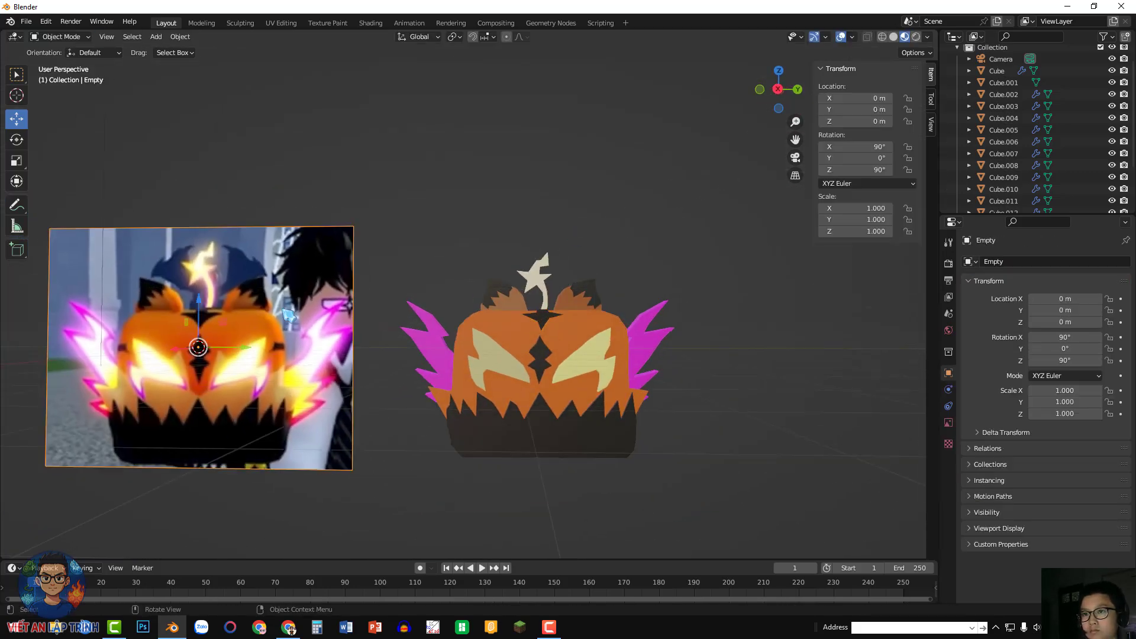
pyautogui.press('Delete')
# - Examine the completed head model from the front, sides and back
pyautogui.scroll(1, 769, 206)
pyautogui.moveTo(794, 140); pyautogui.dragTo(695, 88)
pyautogui.click(825, 69)
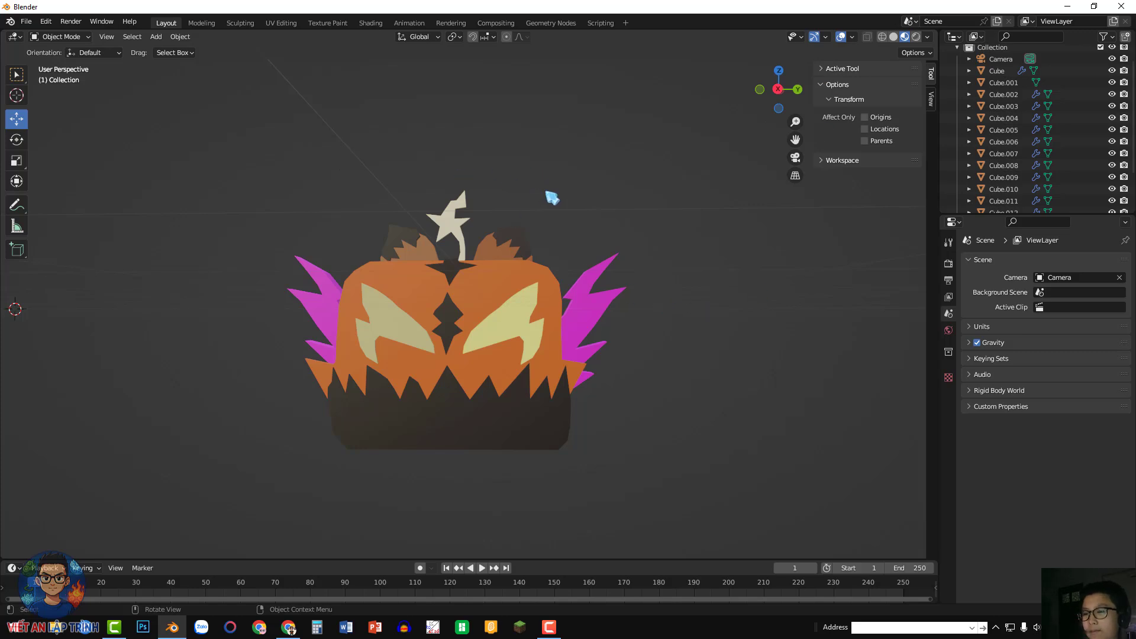
pyautogui.moveTo(534, 187); pyautogui.dragTo(730, 189, button='middle')
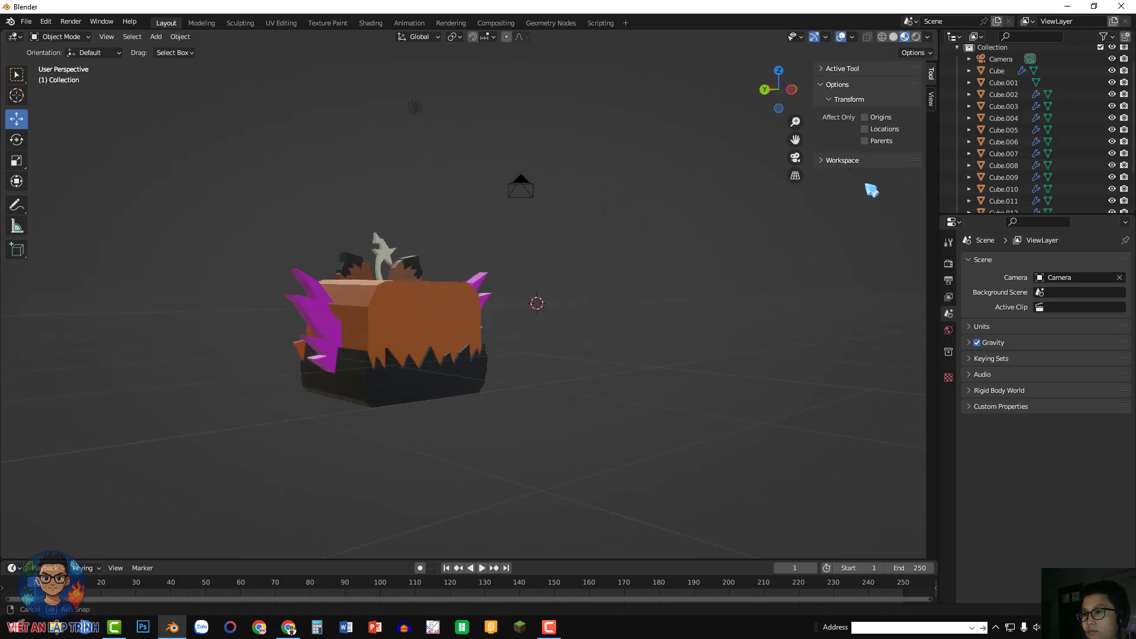
pyautogui.moveTo(871, 190); pyautogui.dragTo(142, 200, button='middle')
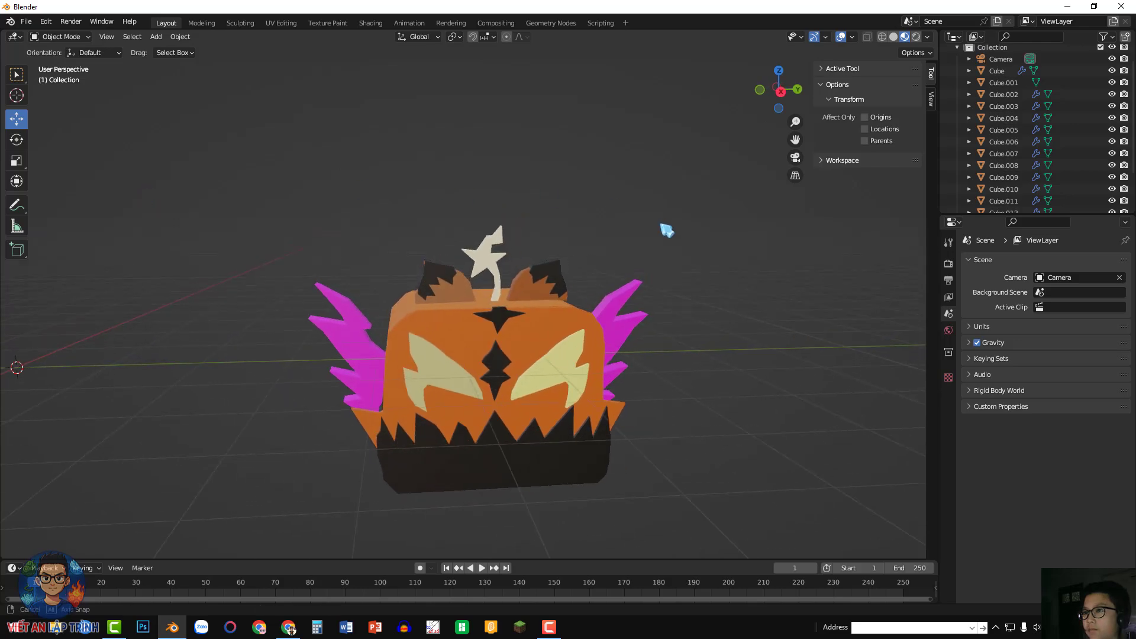
pyautogui.moveTo(667, 230); pyautogui.dragTo(466, 224, button='middle')
pyautogui.moveTo(392, 224); pyautogui.dragTo(124, 215, button='middle')
pyautogui.scroll(-1, 605, 340)
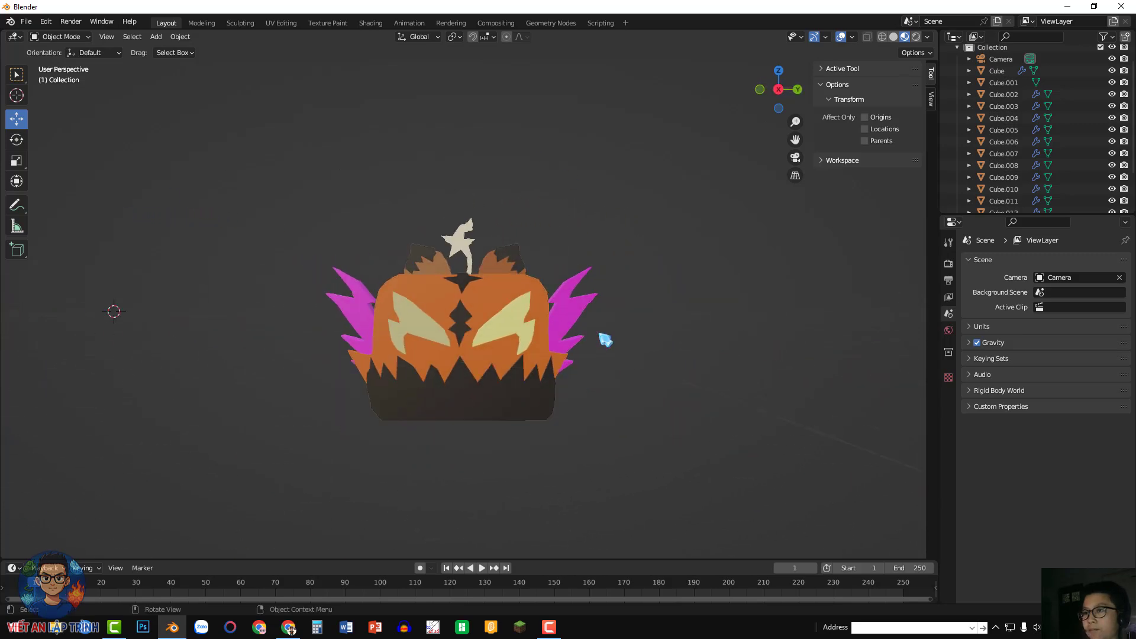
pyautogui.scroll(1, 619, 348)
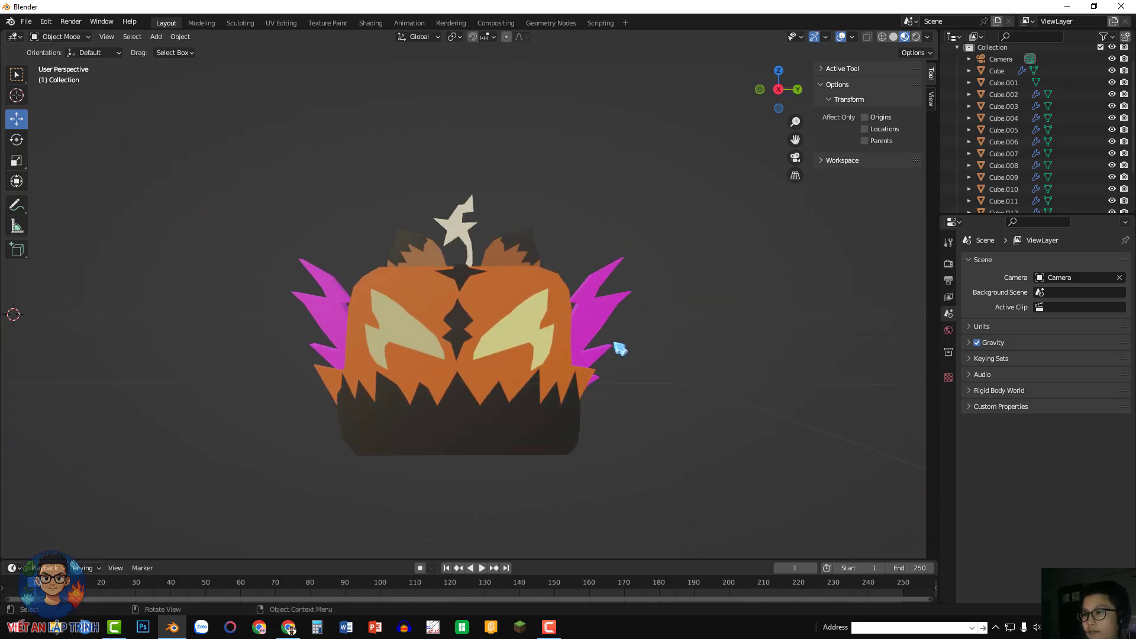